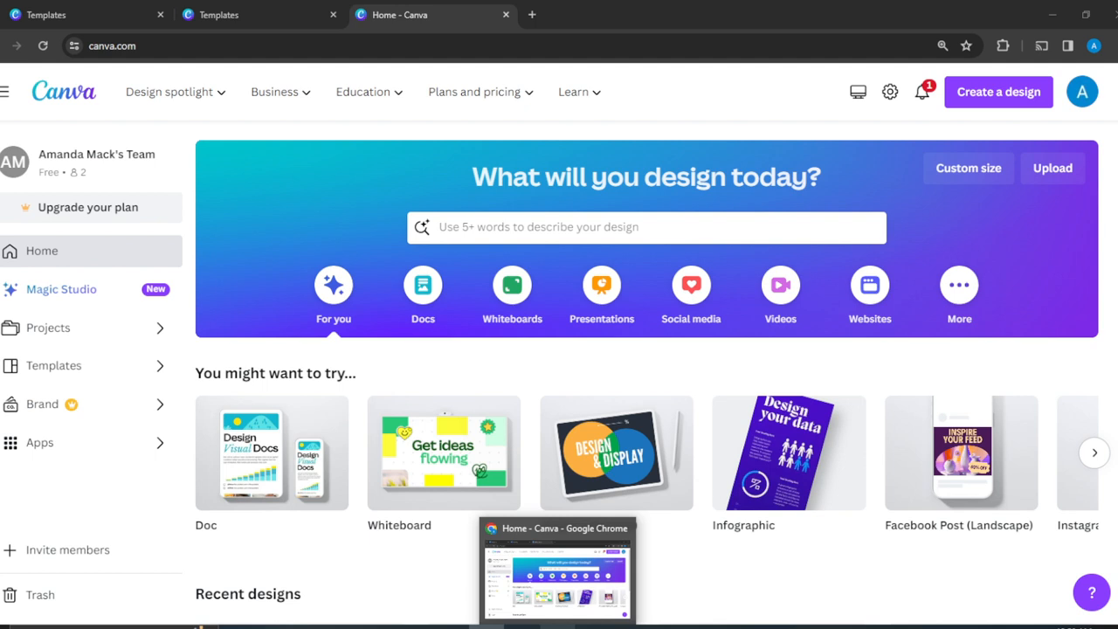
Switch to the Canva home page in Chrome and search templates for "engaging educational posters for online learning"
click(556, 617)
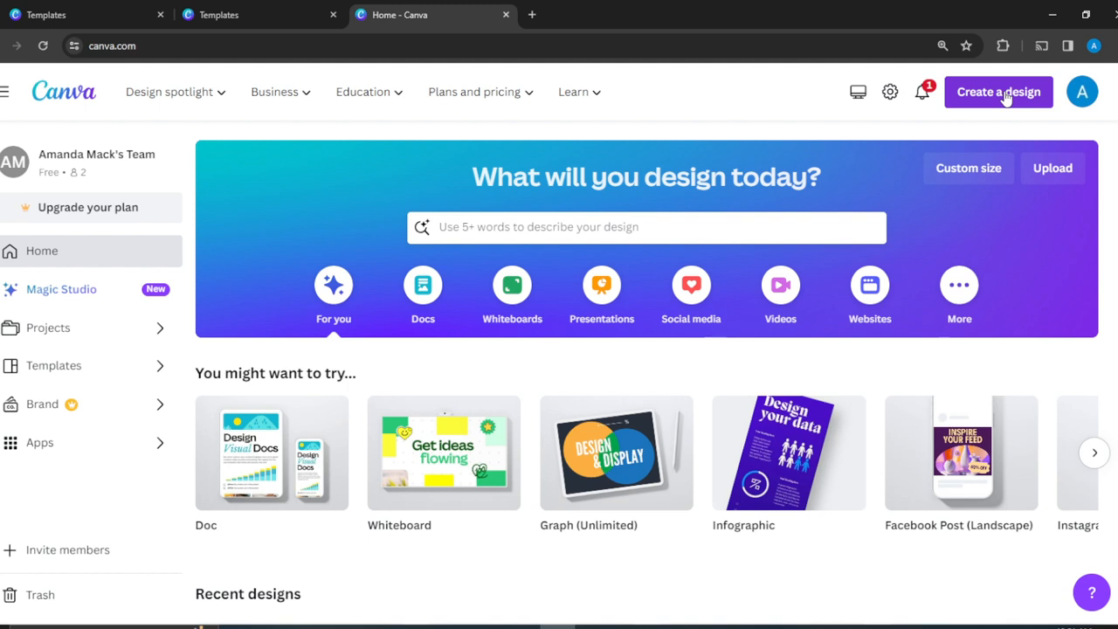
click(697, 228)
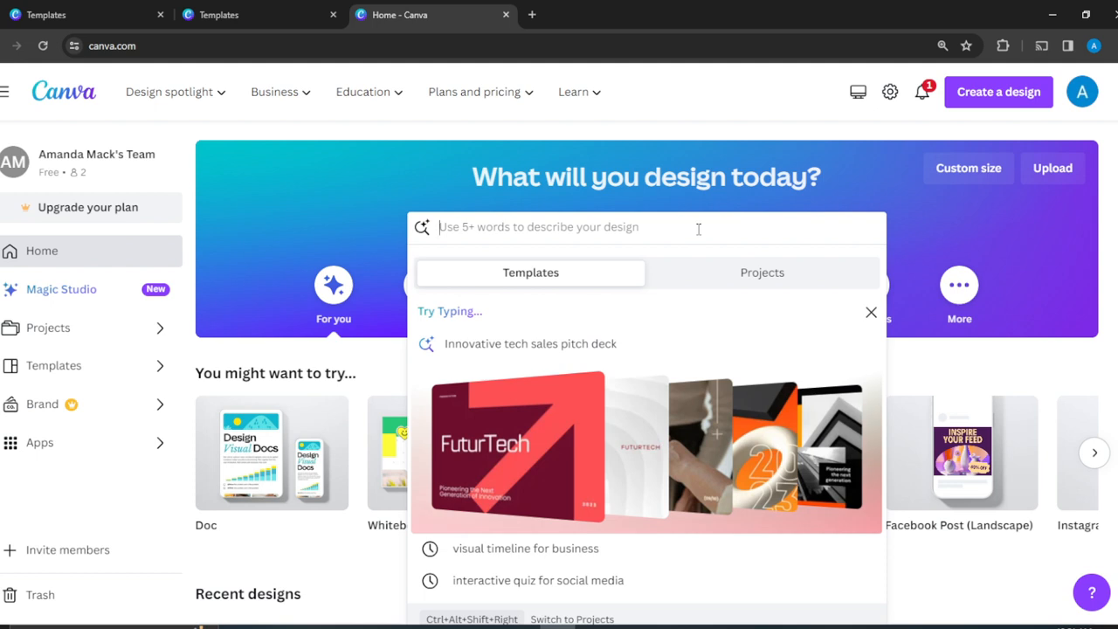
text(engag)
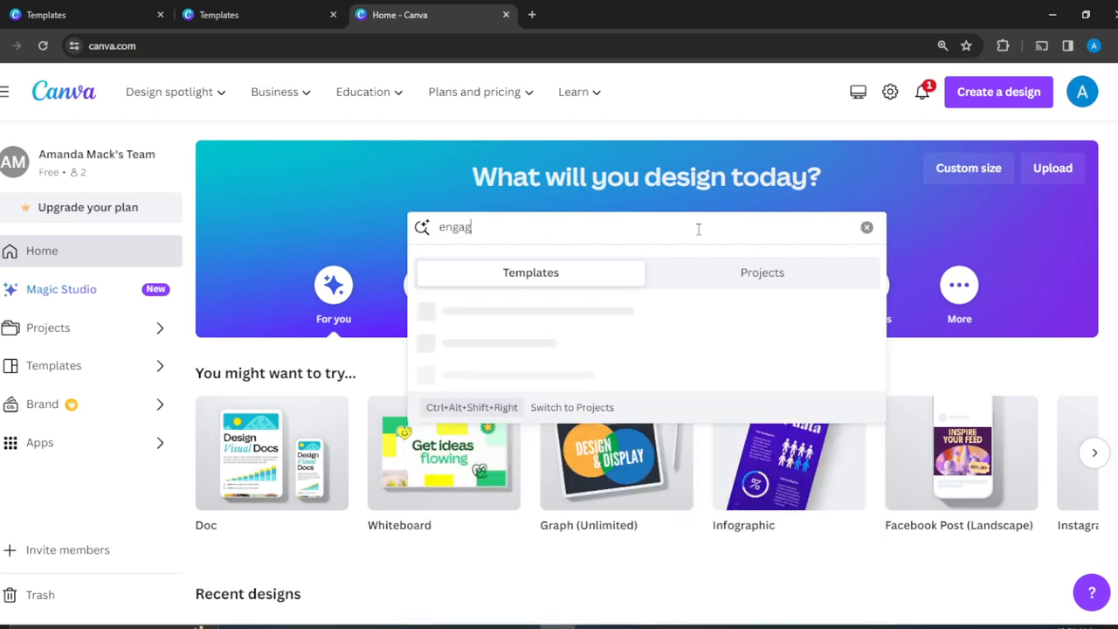
text(ing educational p)
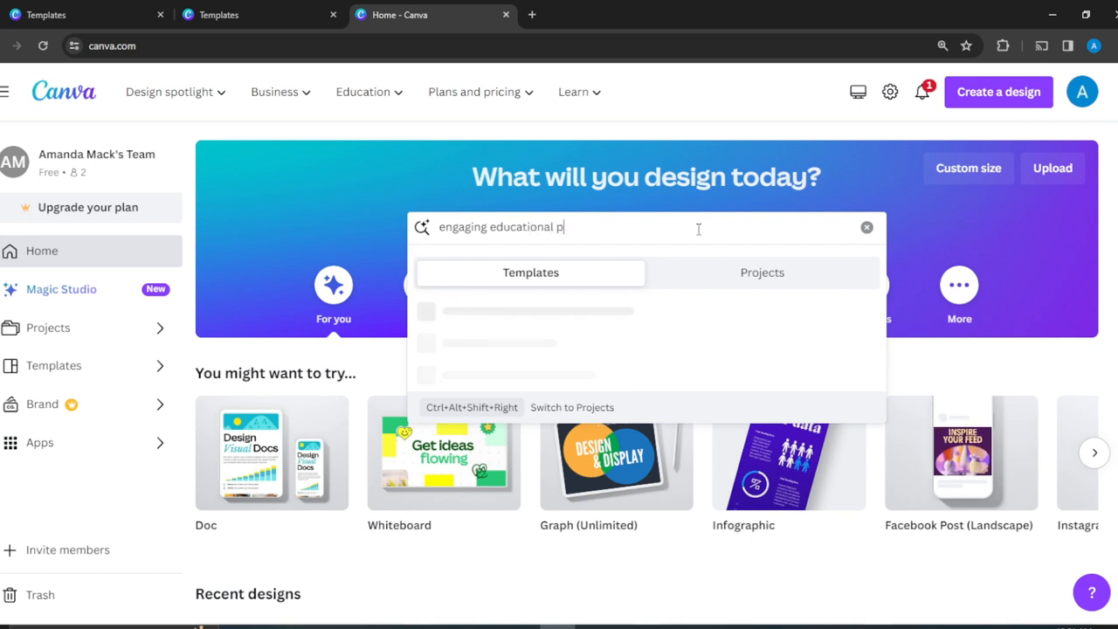
text(oster)
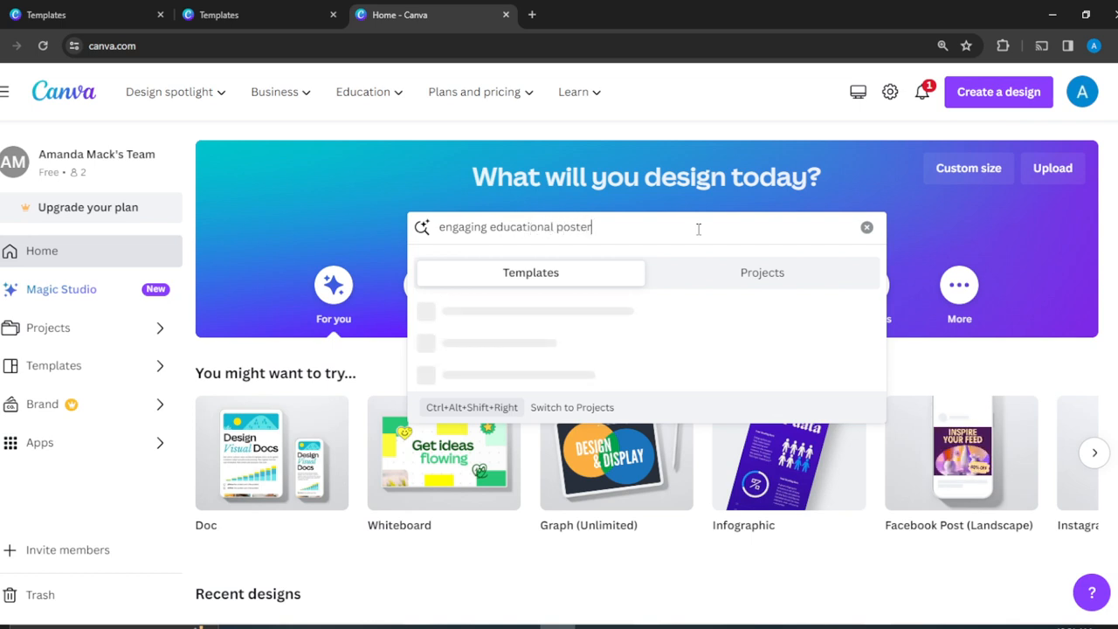
text(s for)
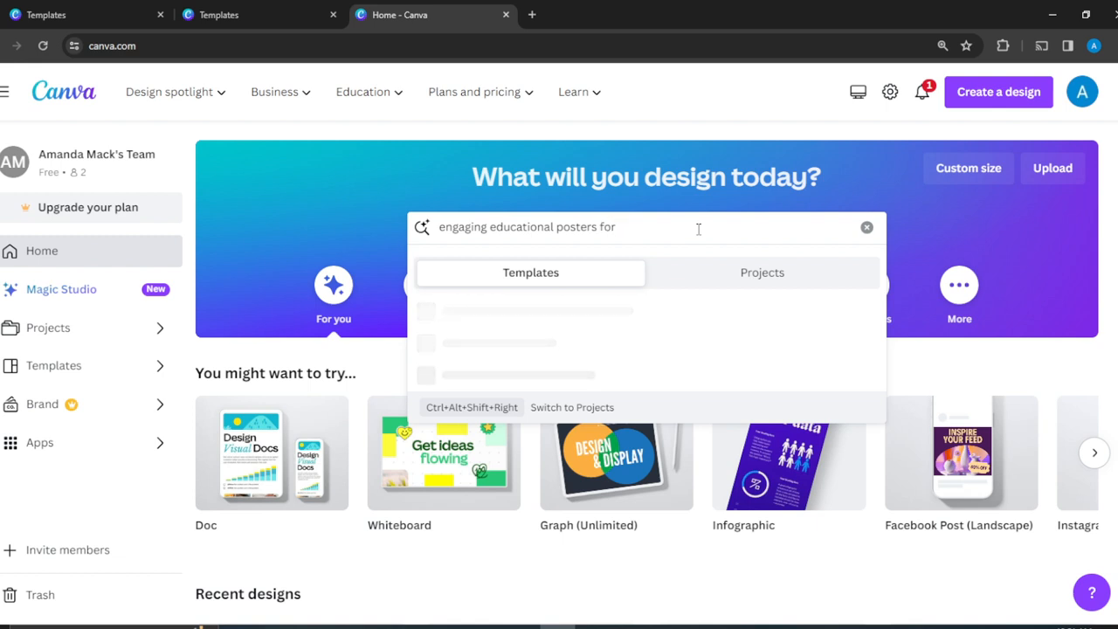
text( online lea)
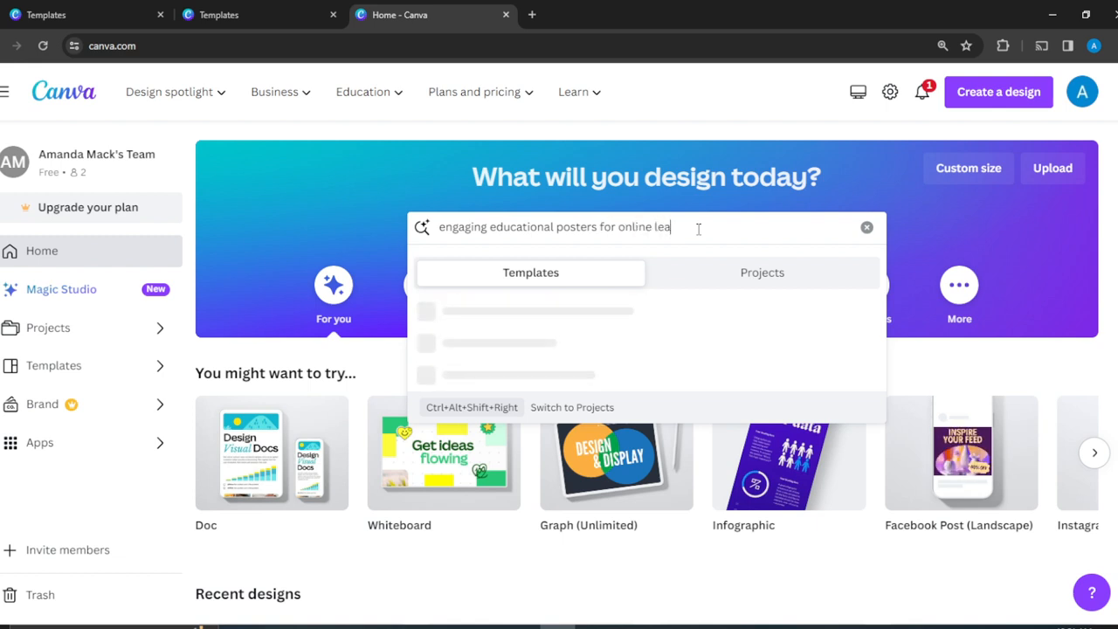
text(rning)
key(Return)
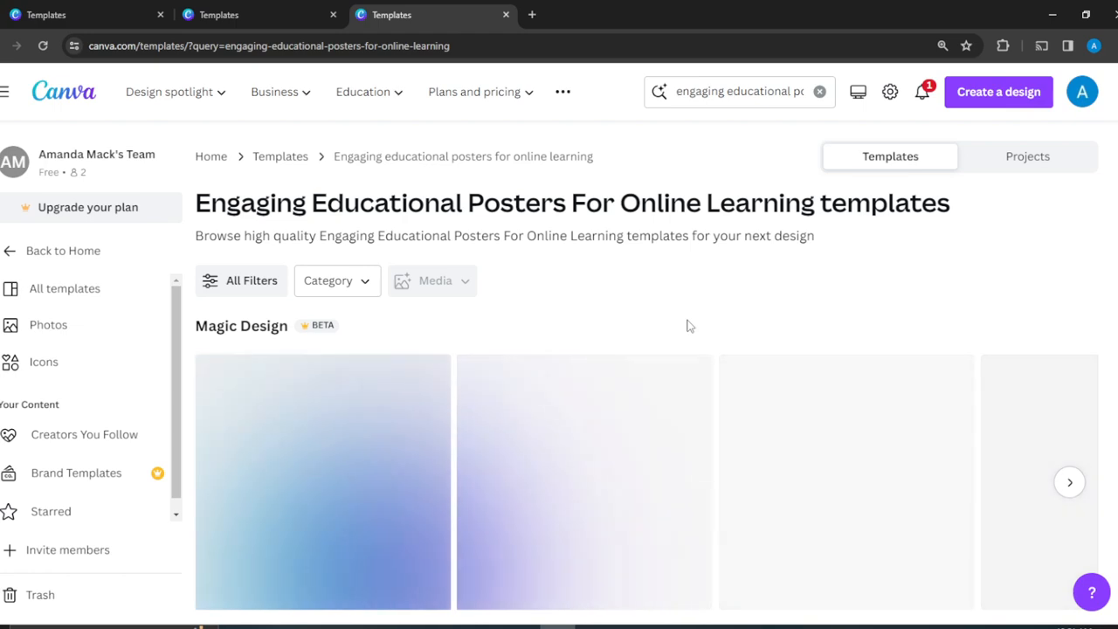
Examine the poster templates in the search results for a suitable online learning design
scroll(687, 326, down, 3)
scroll(688, 326, down, 2)
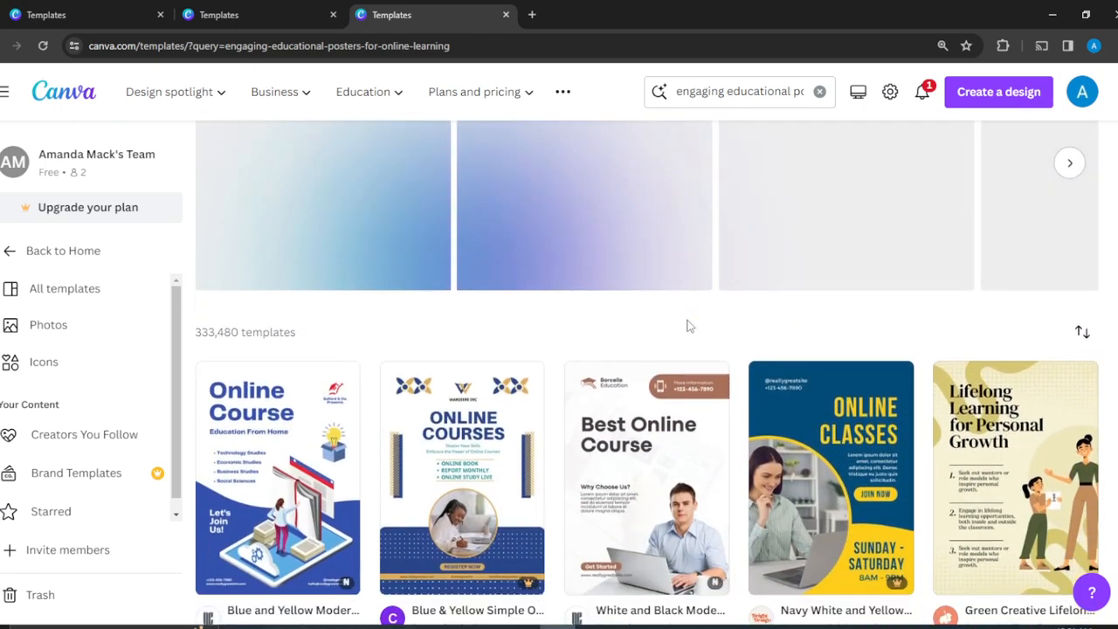
scroll(687, 326, down, 3)
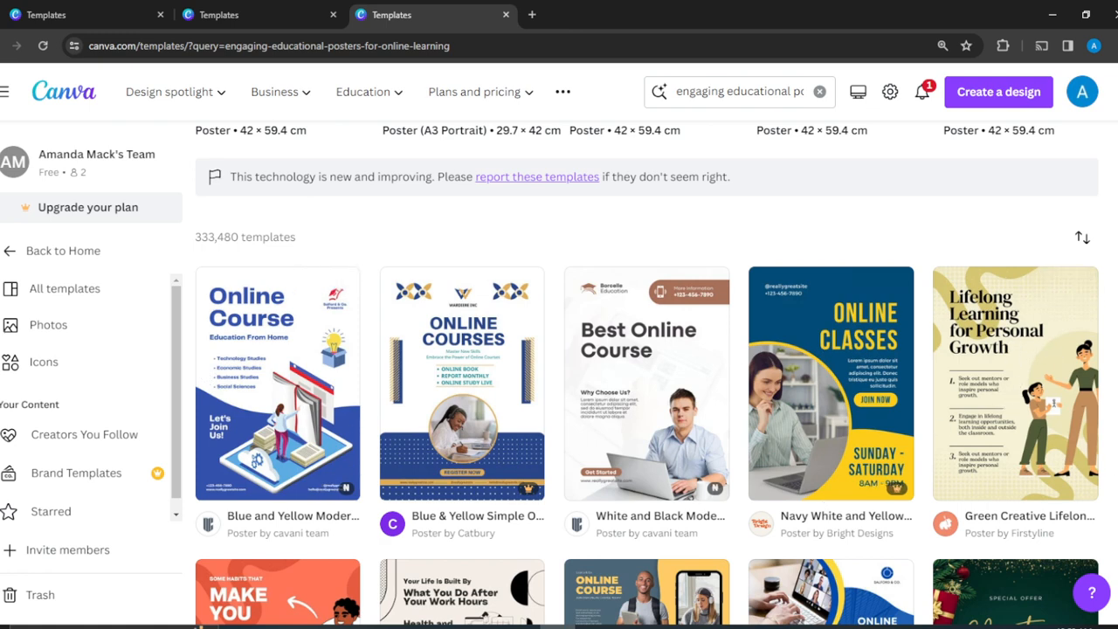
scroll(646, 375, down, 3)
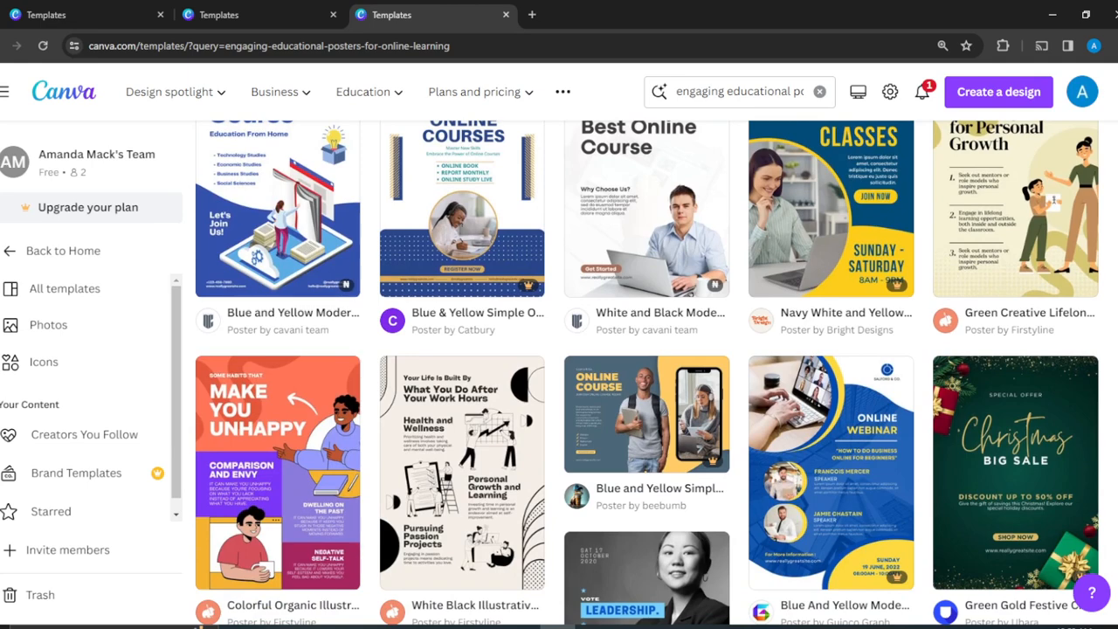
scroll(646, 372, down, 2)
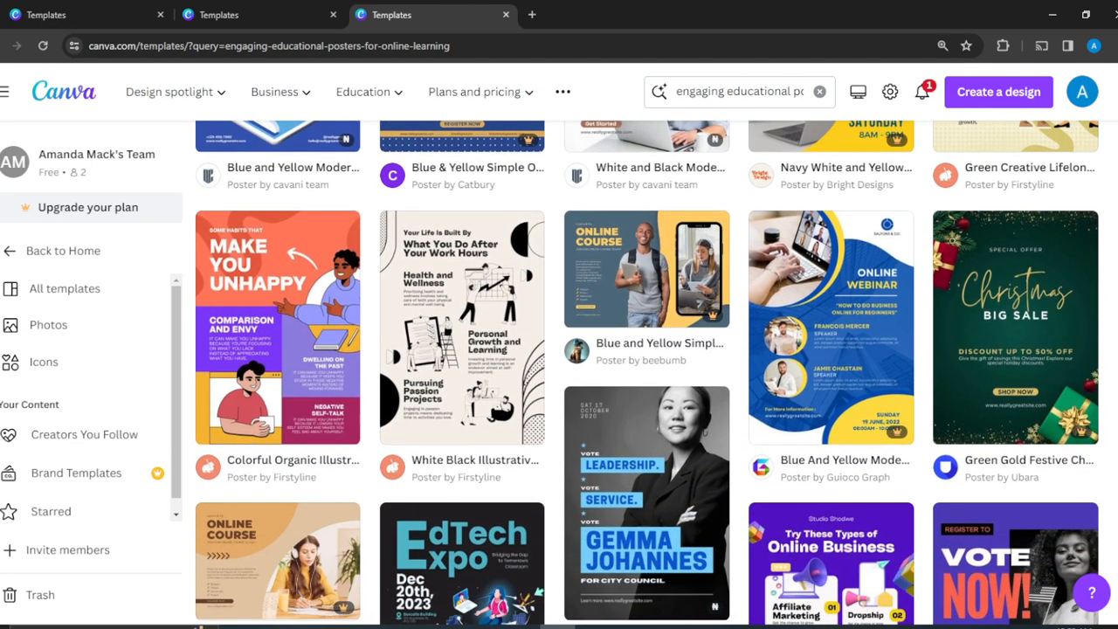
scroll(647, 372, down, 3)
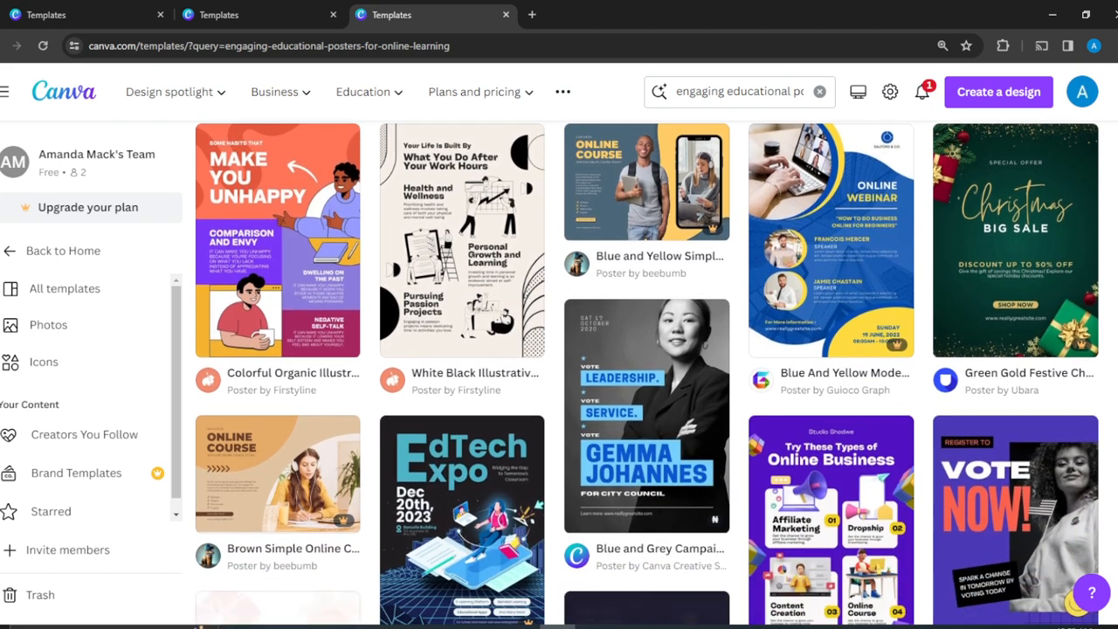
scroll(864, 559, down, 2)
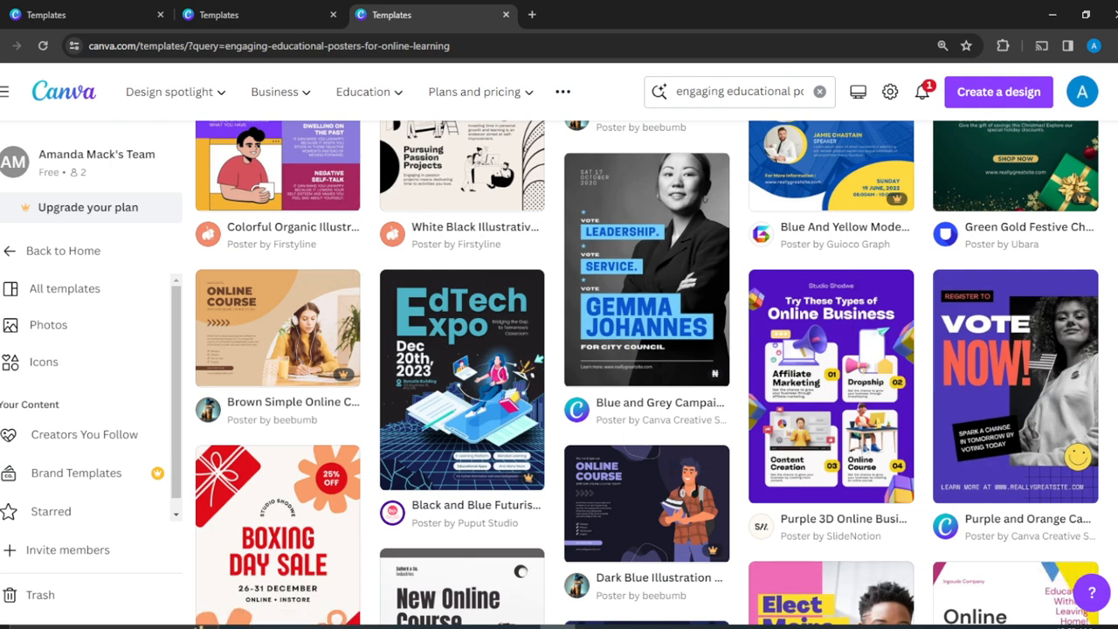
scroll(647, 373, down, 3)
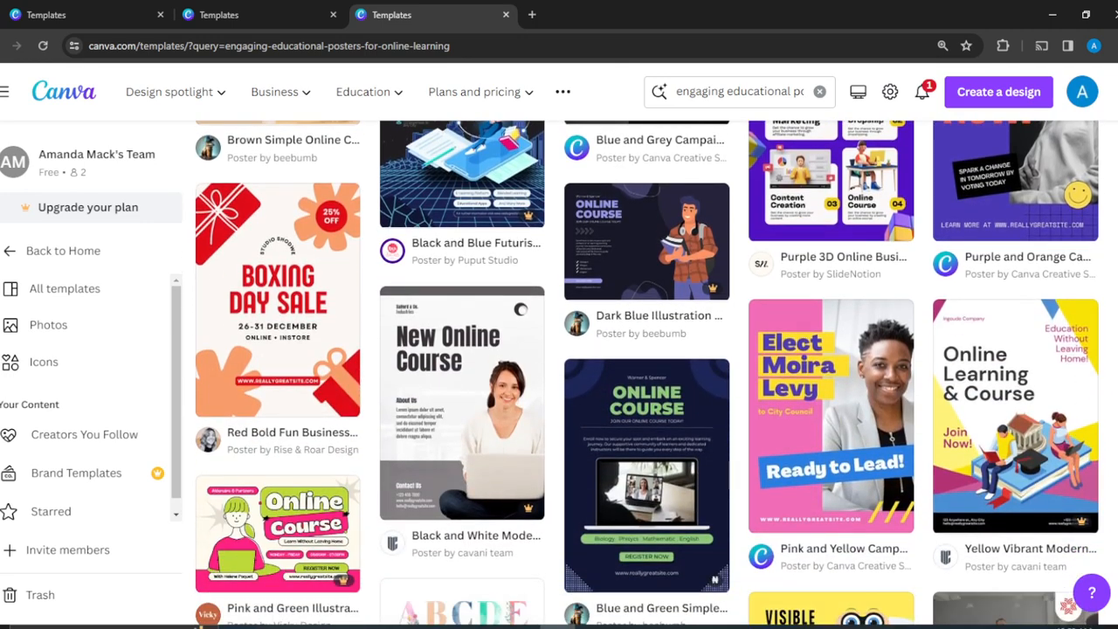
scroll(646, 372, down, 2)
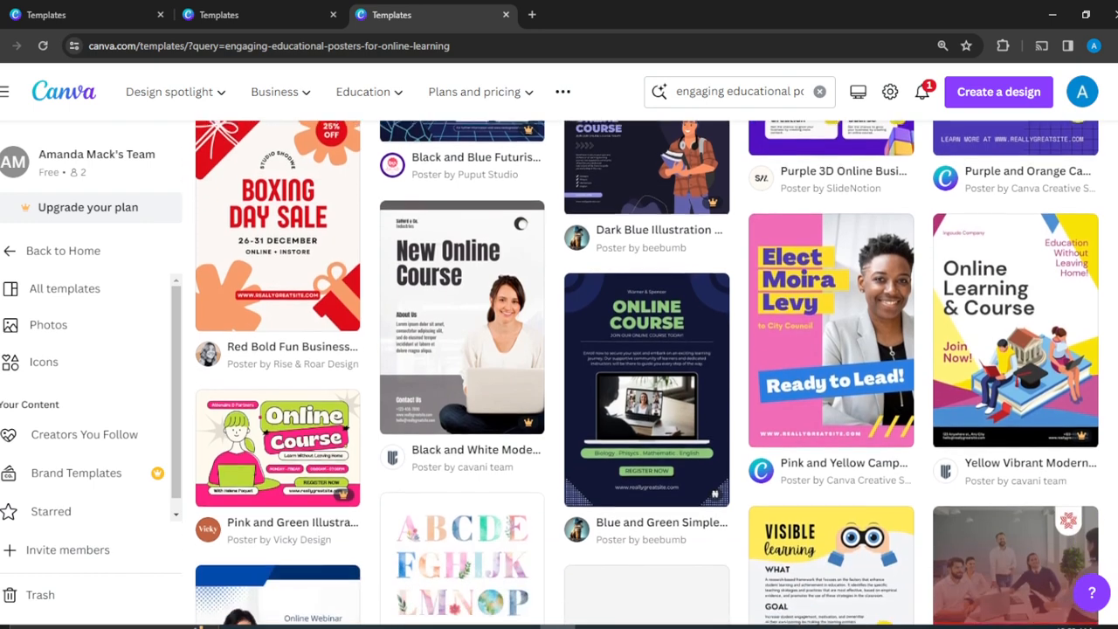
scroll(647, 372, down, 2)
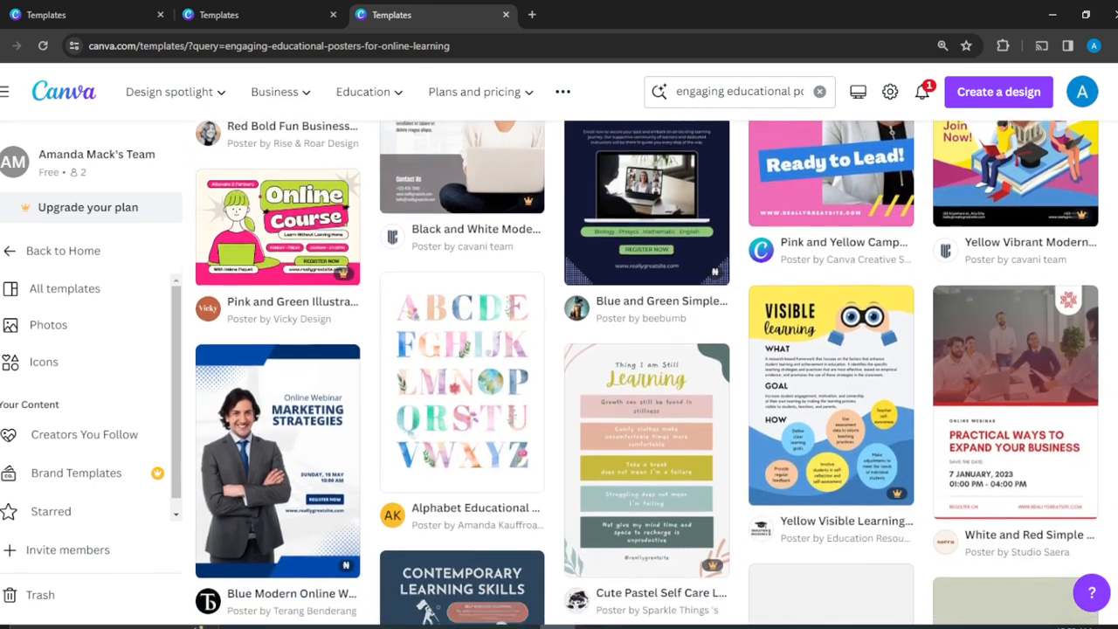
scroll(646, 372, down, 1)
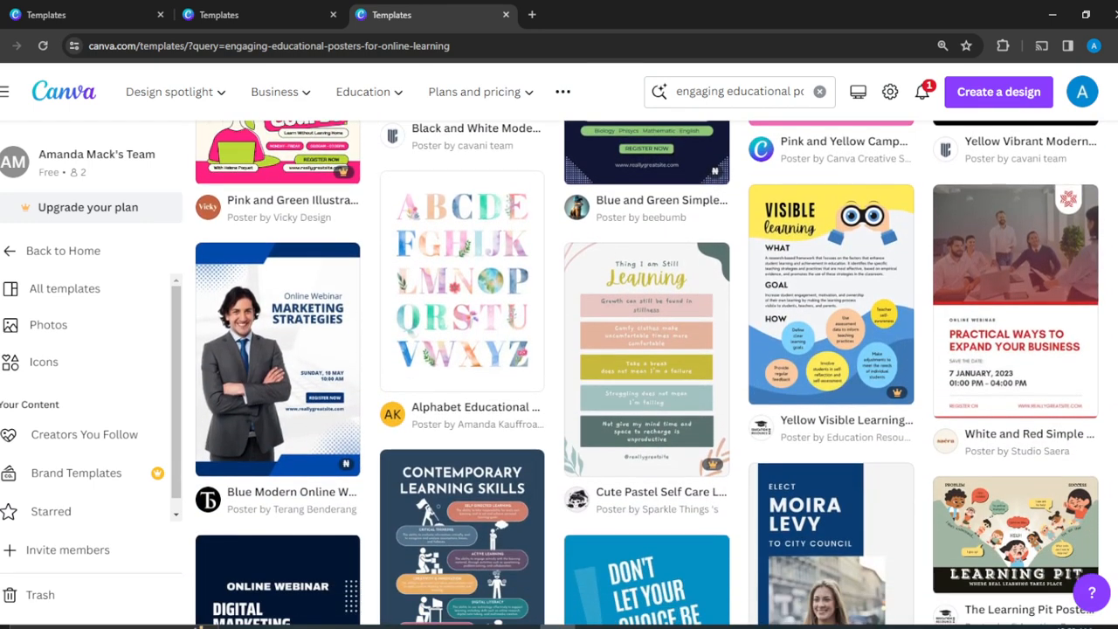
scroll(646, 372, down, 2)
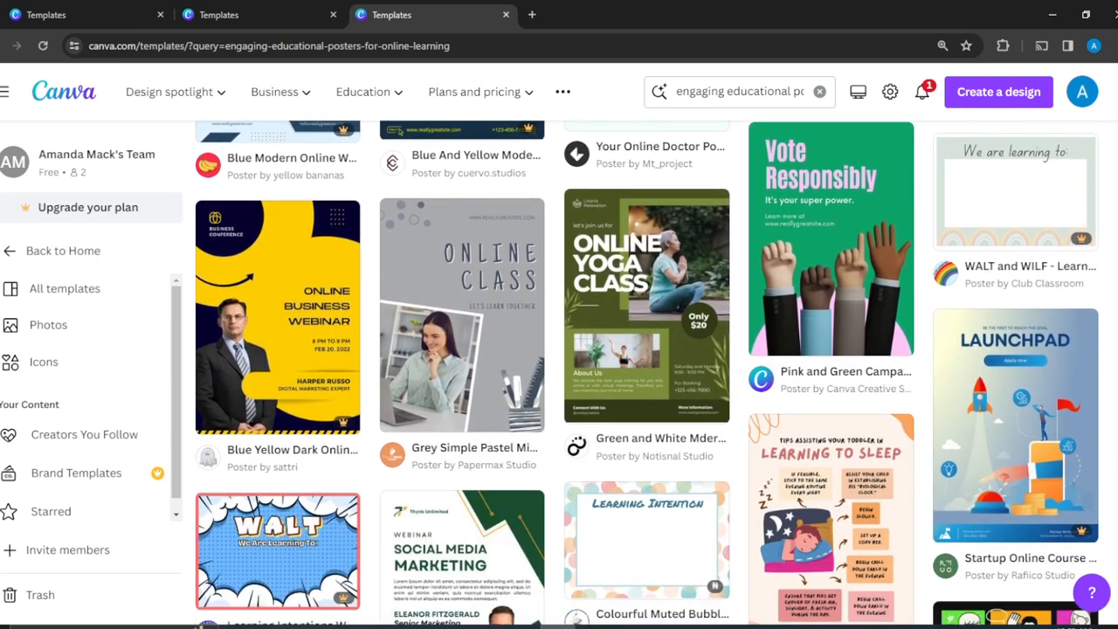
Find the blue "Online Course" Blue Modern Education poster template in the results and open it for customizing
scroll(647, 371, down, 3)
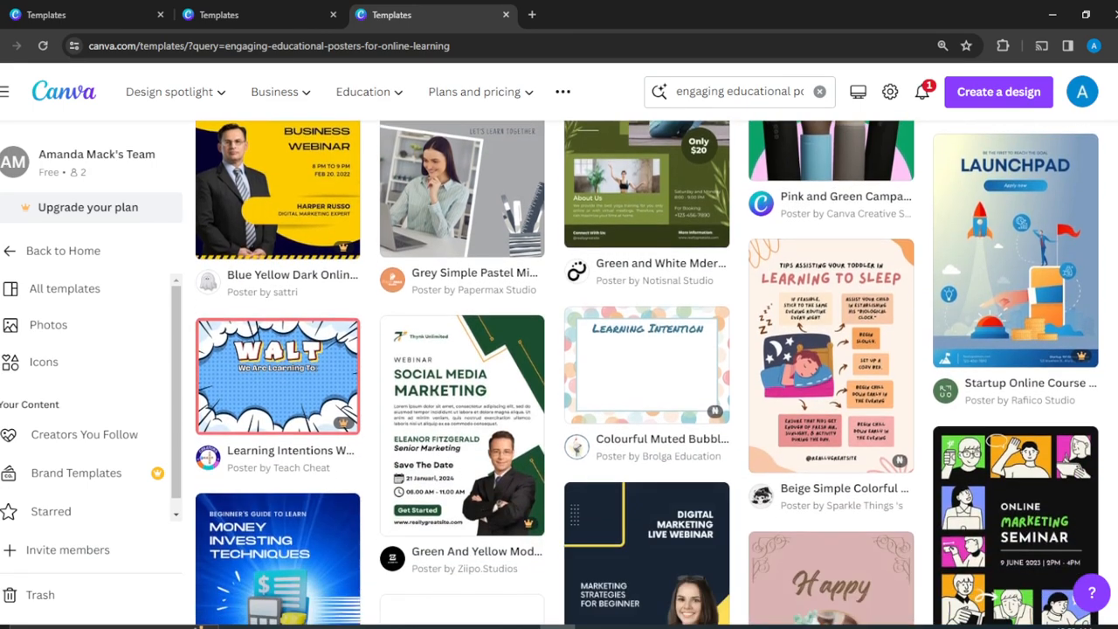
scroll(646, 372, down, 4)
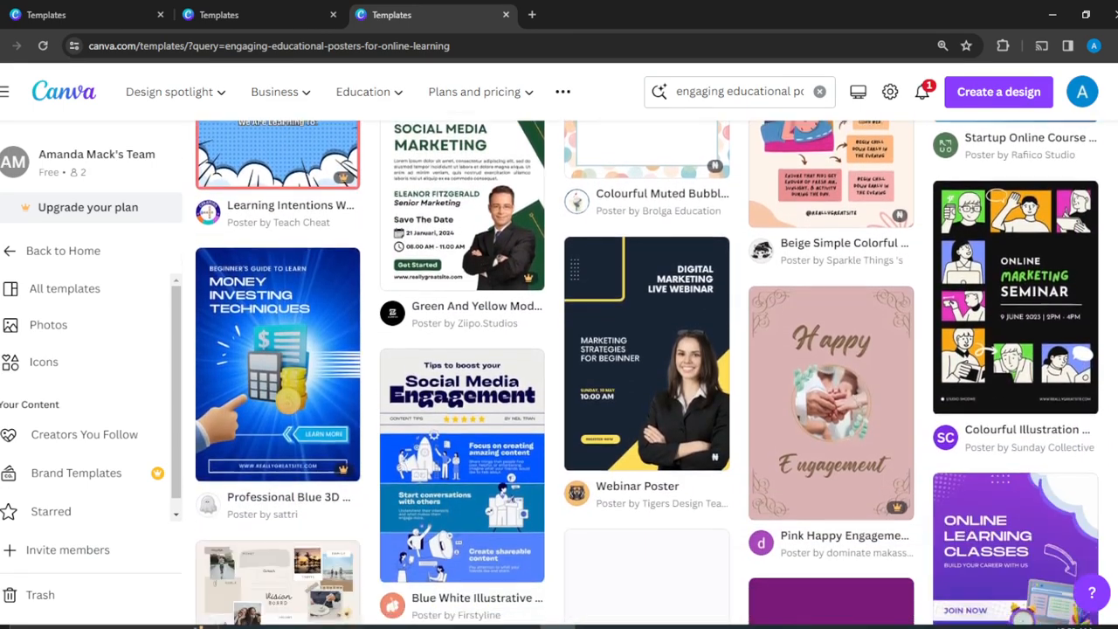
scroll(647, 371, down, 4)
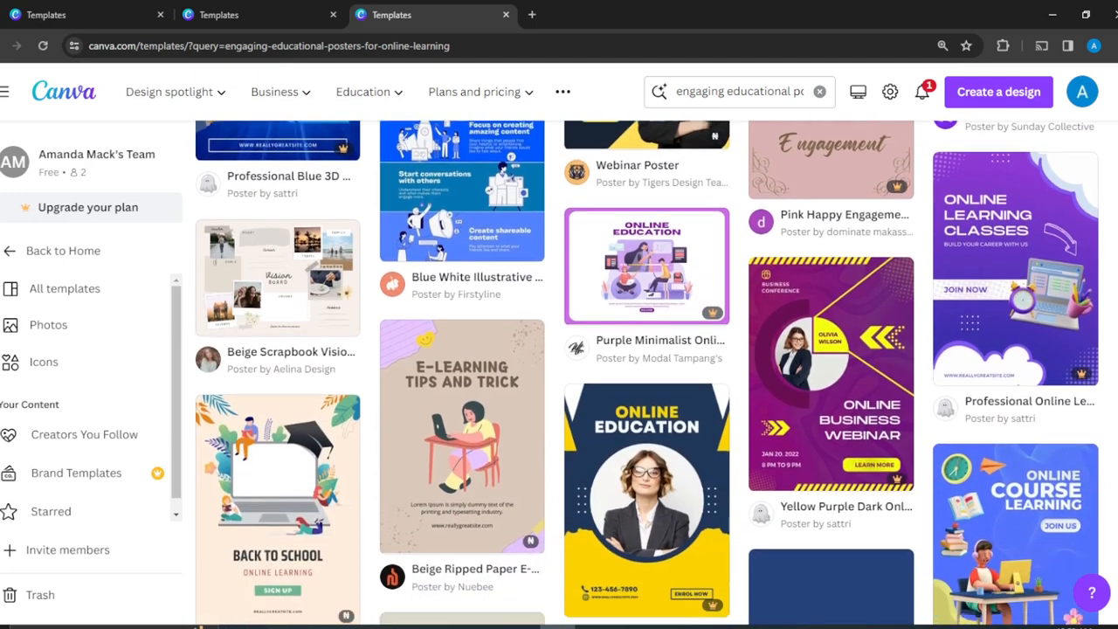
scroll(646, 372, down, 3)
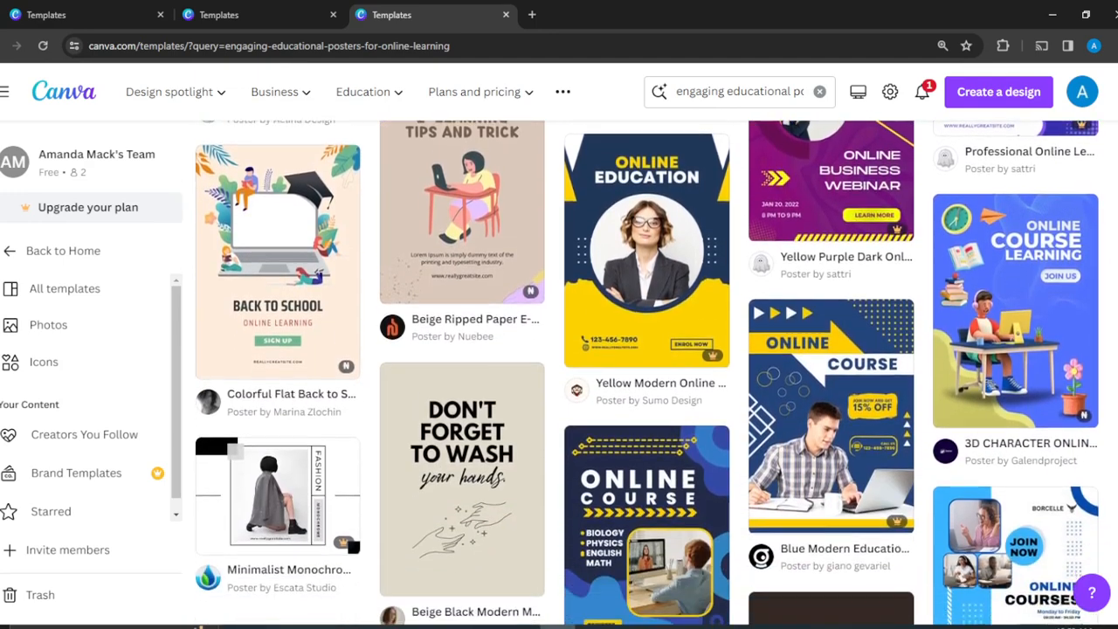
scroll(608, 345, down, 1)
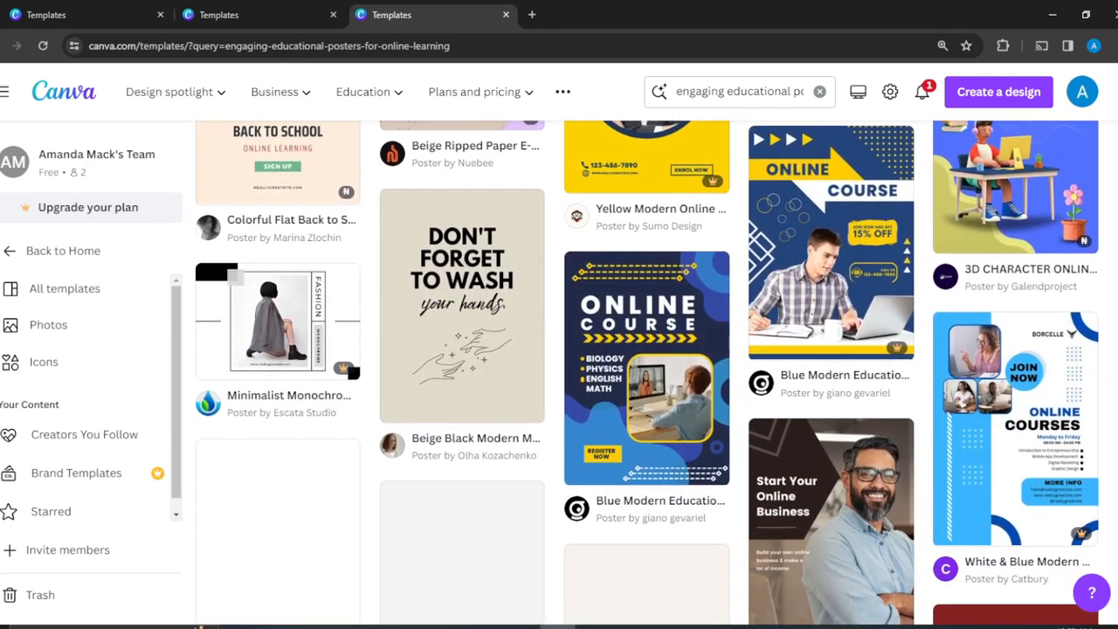
click(664, 315)
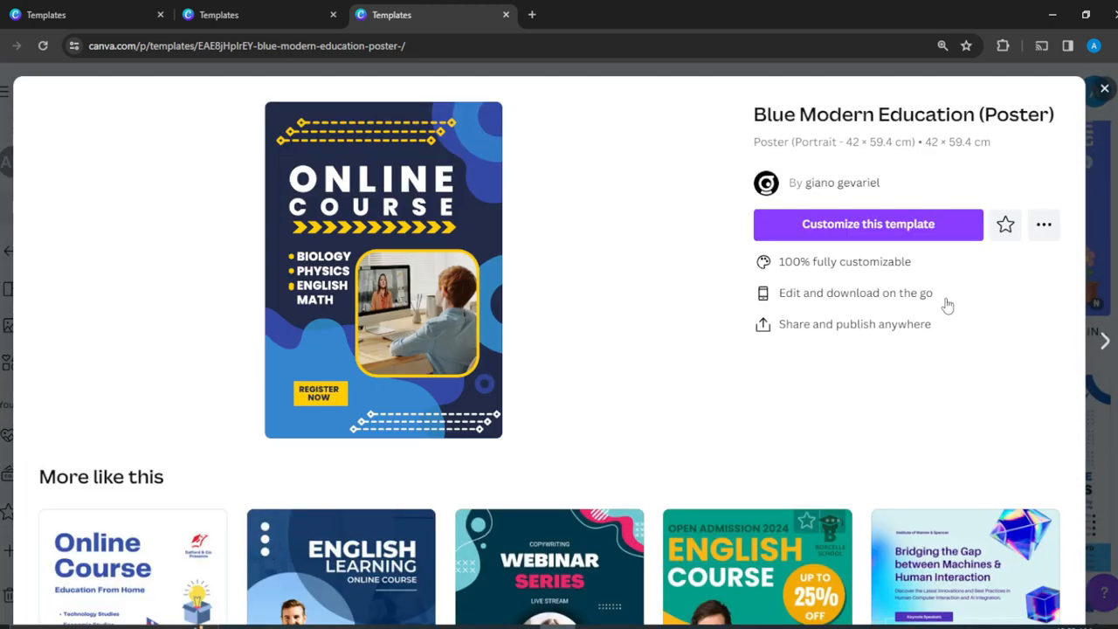
click(912, 225)
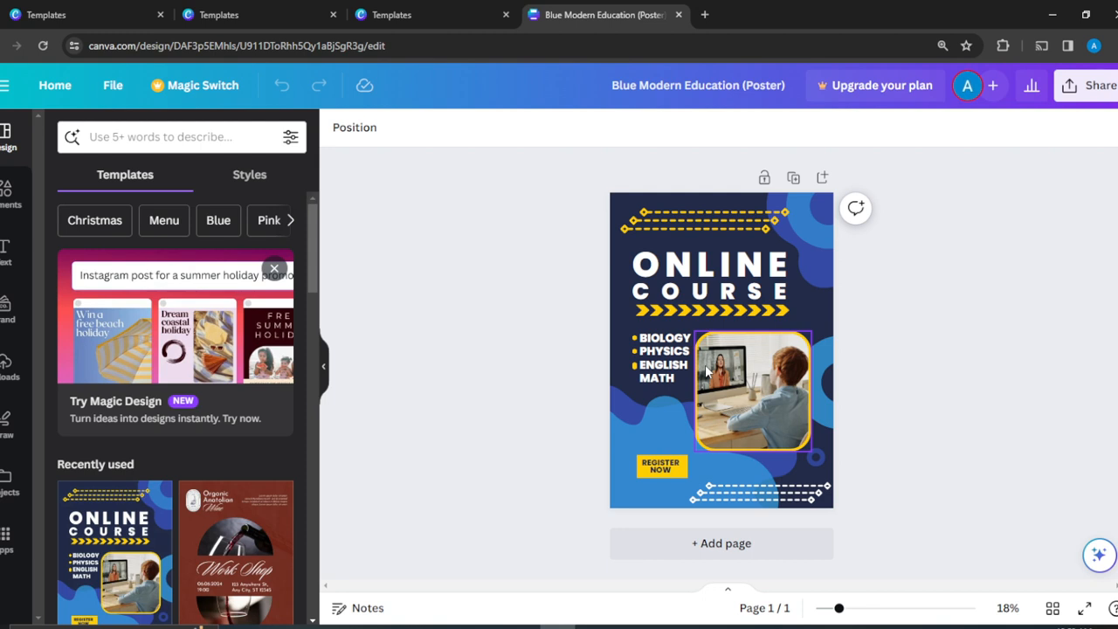
Retype the first line of the poster's heading as "ONLINE"
click(695, 273)
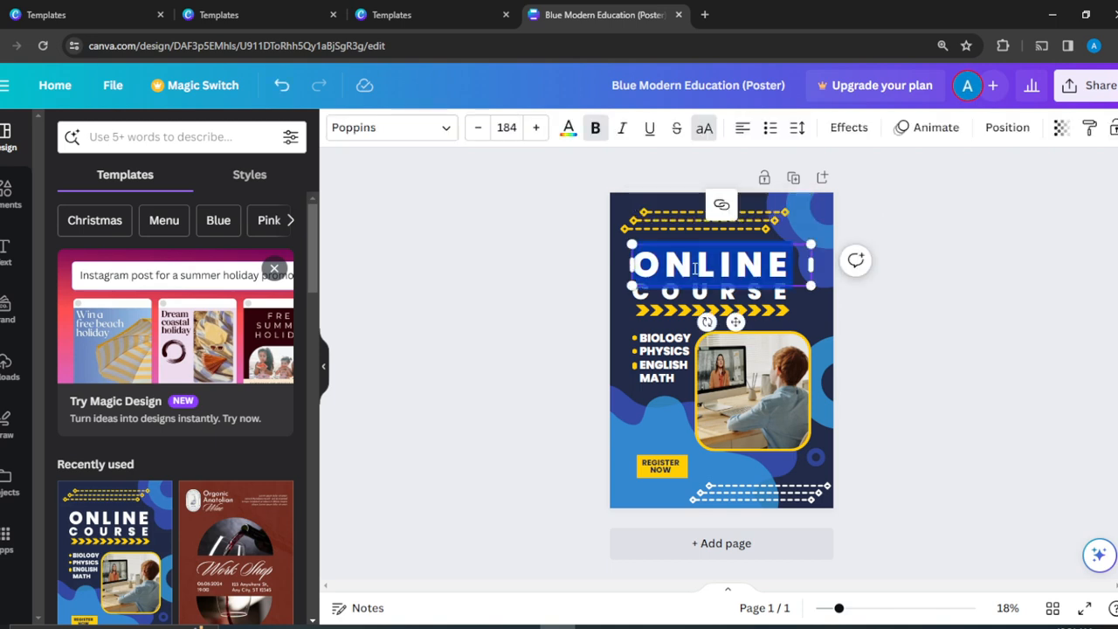
text(ONLINE)
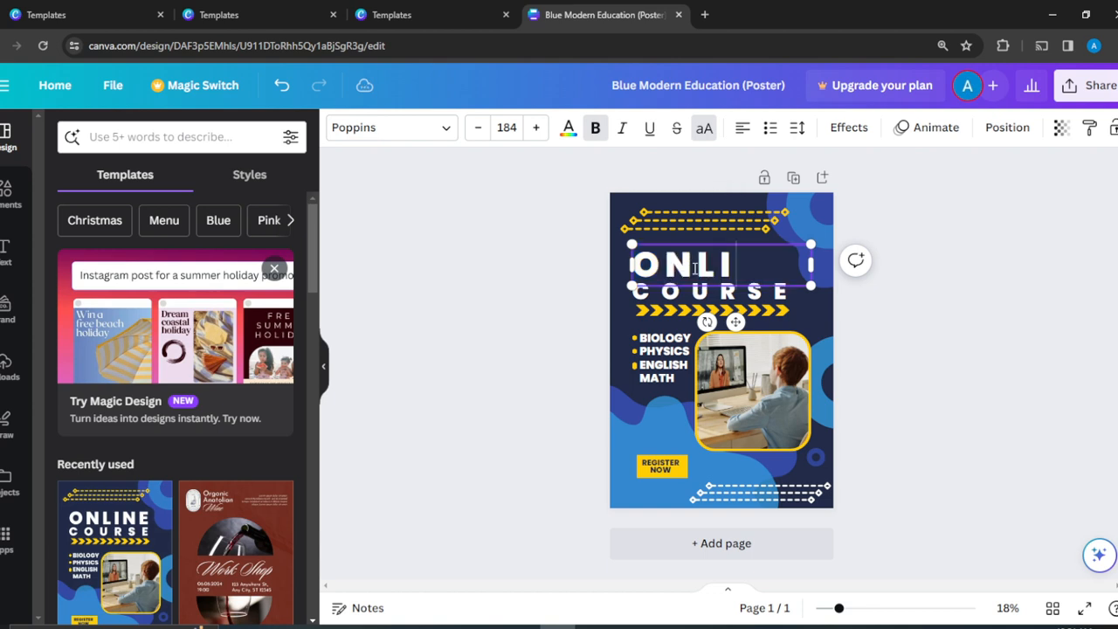
click(905, 290)
Replace the word "COURSE" in the second line of the poster's heading with "EDUCATION"
click(736, 296)
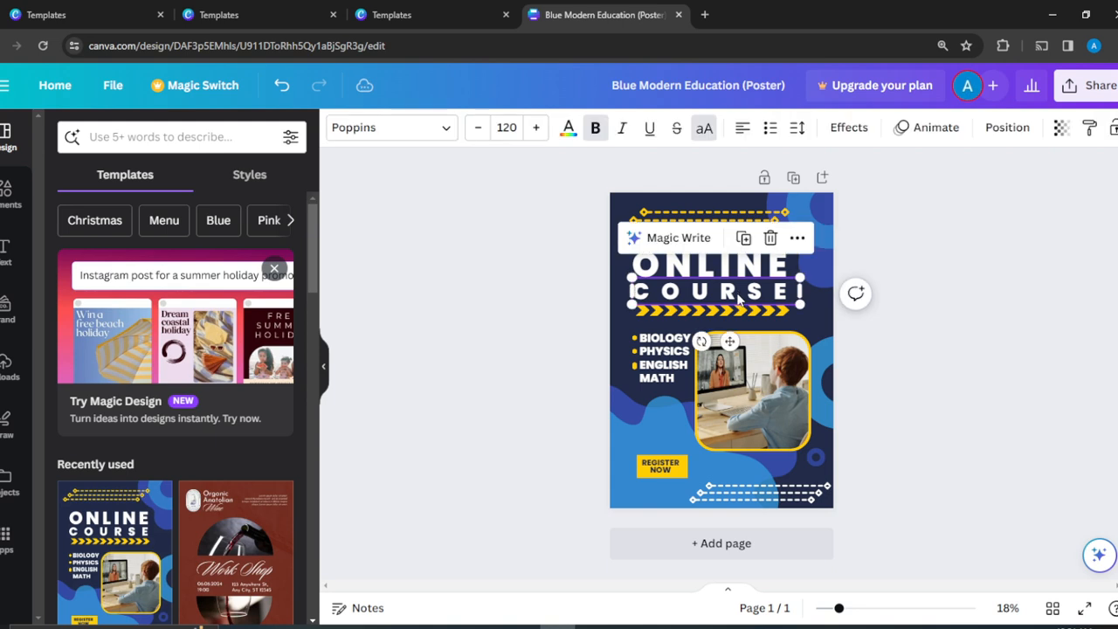
double_click(738, 293)
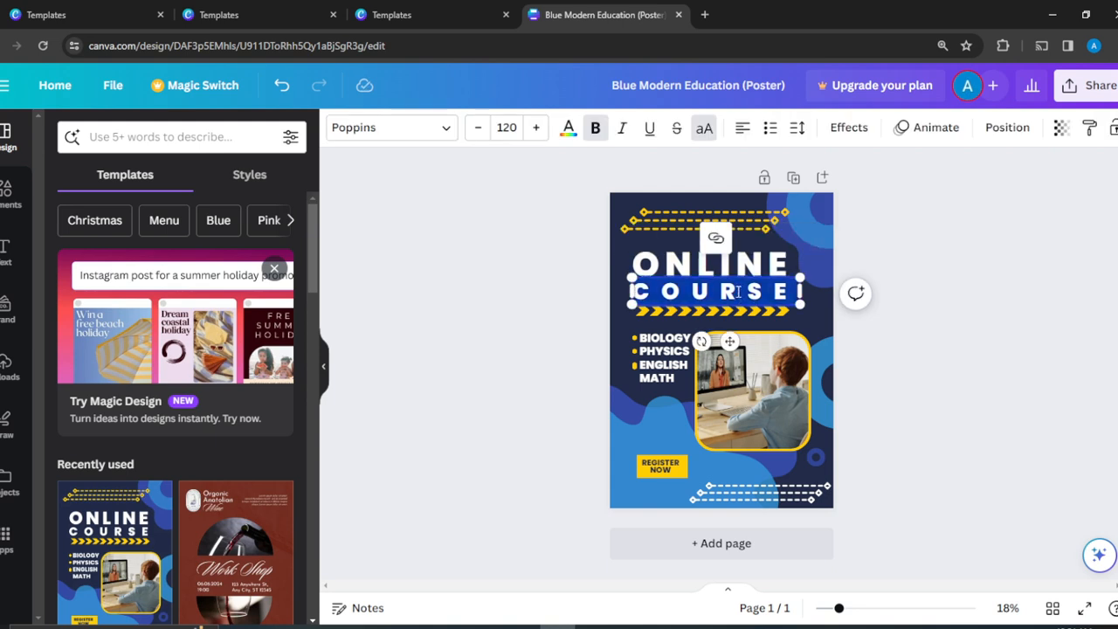
text(W)
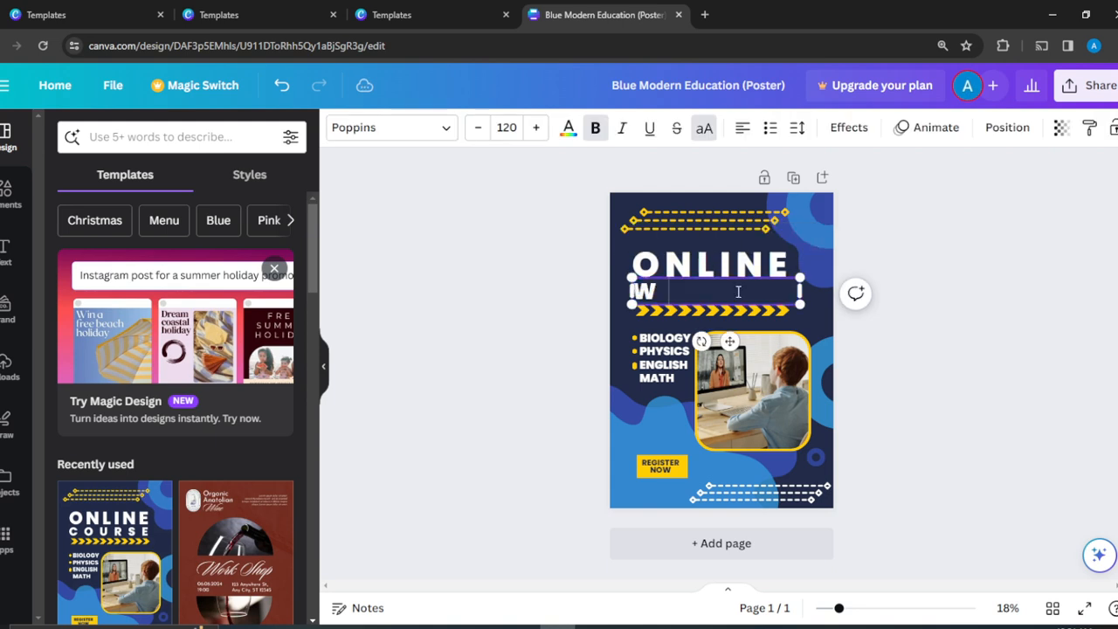
text(E)
key(BackSpace)
key(BackSpace)
text(C)
key(BackSpace)
text(EDUCATION)
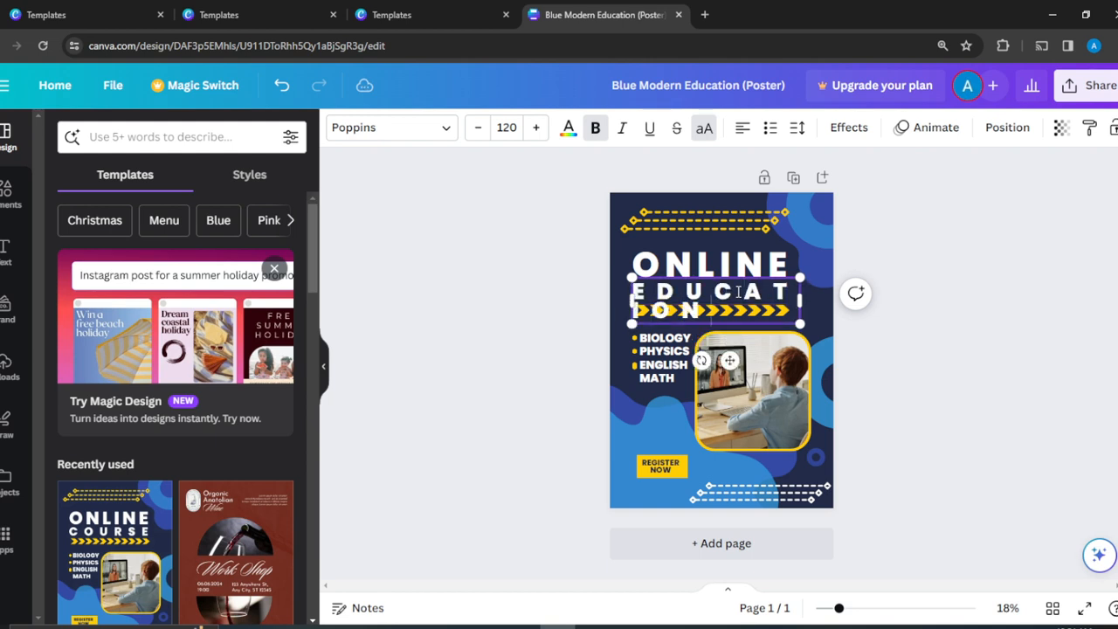
click(942, 314)
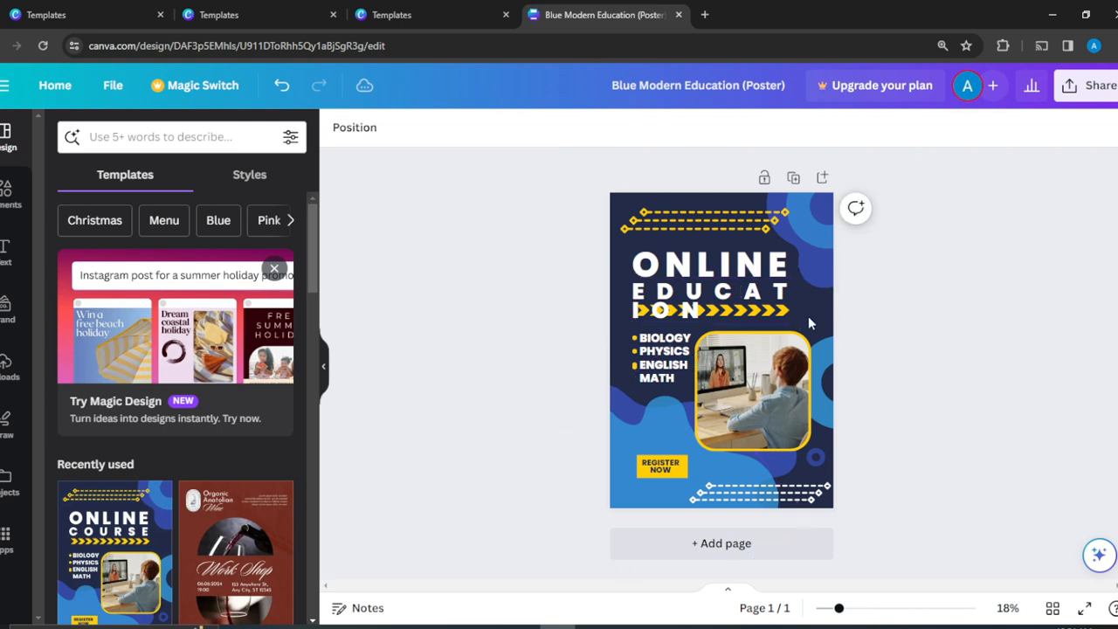
Reduce the font size of the heading word "EDUCATION" to 96
click(699, 284)
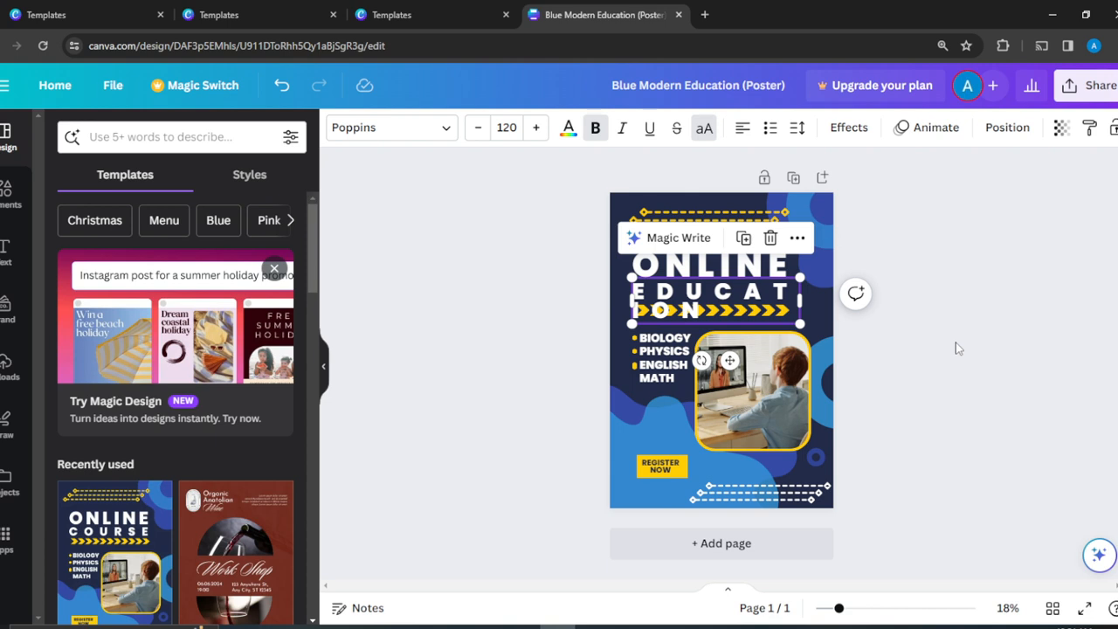
click(511, 128)
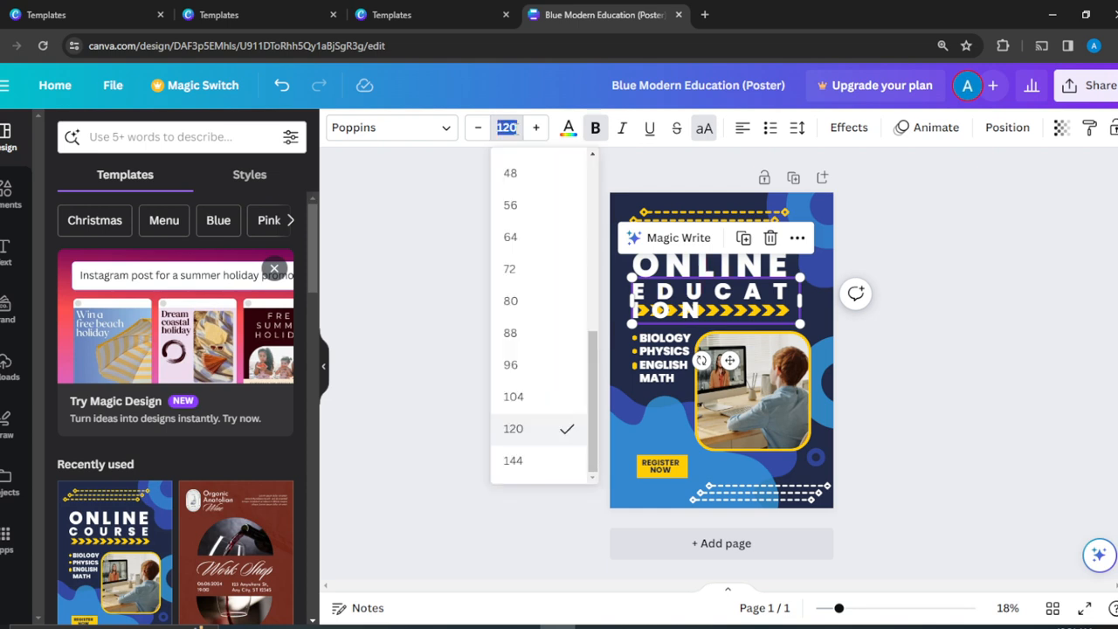
click(529, 403)
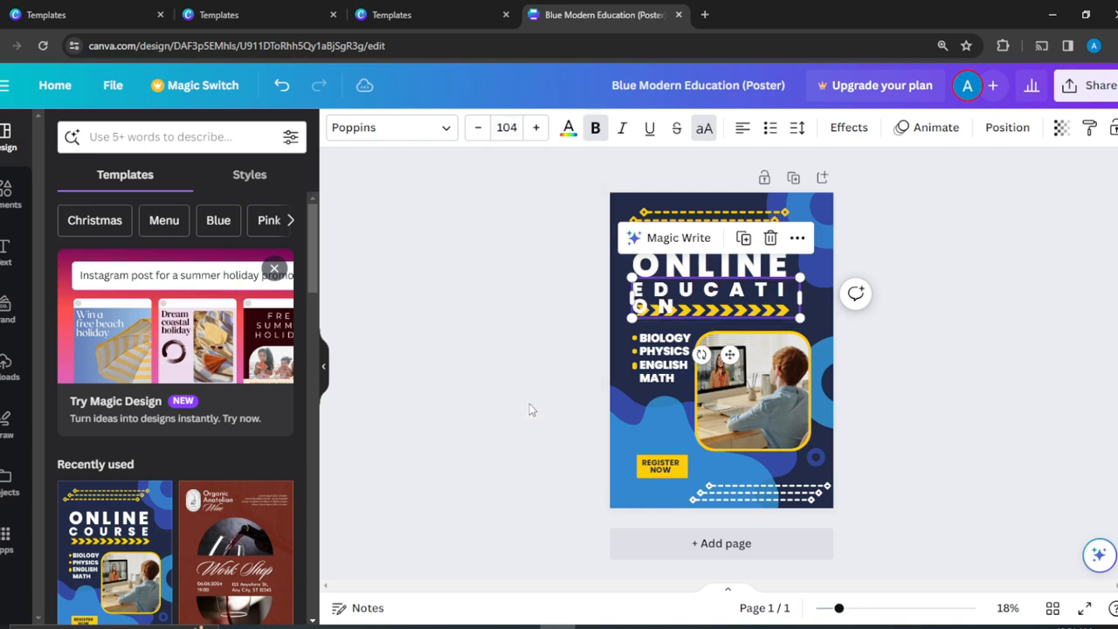
click(506, 127)
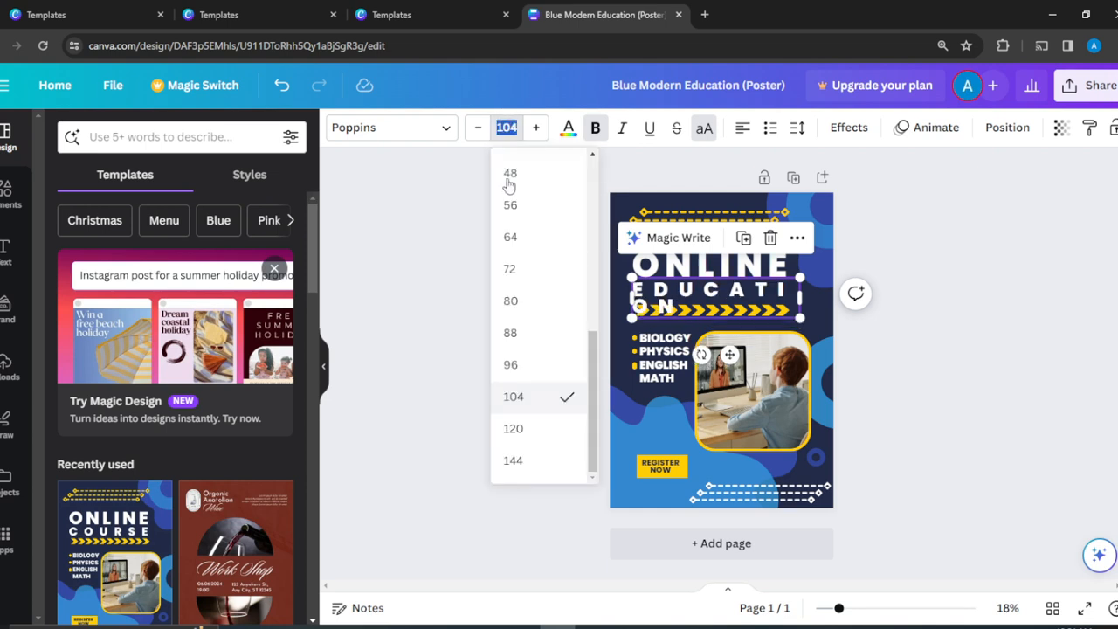
click(538, 376)
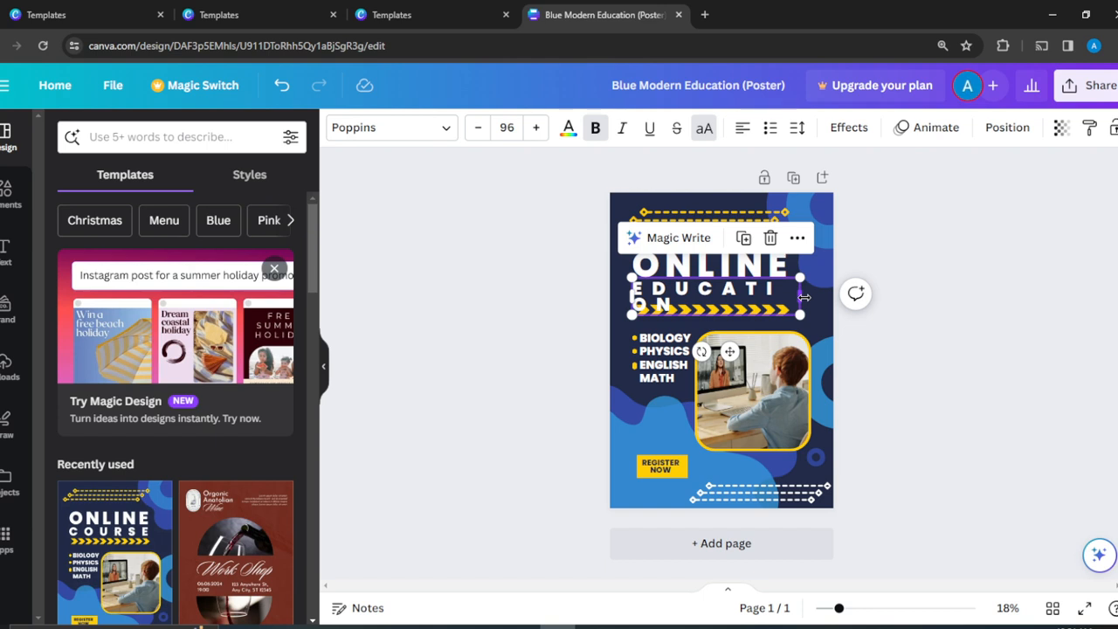
Widen the "EDUCATION" text box to fit the word on one line and position it just below "ONLINE"
drag(814, 295, 845, 299)
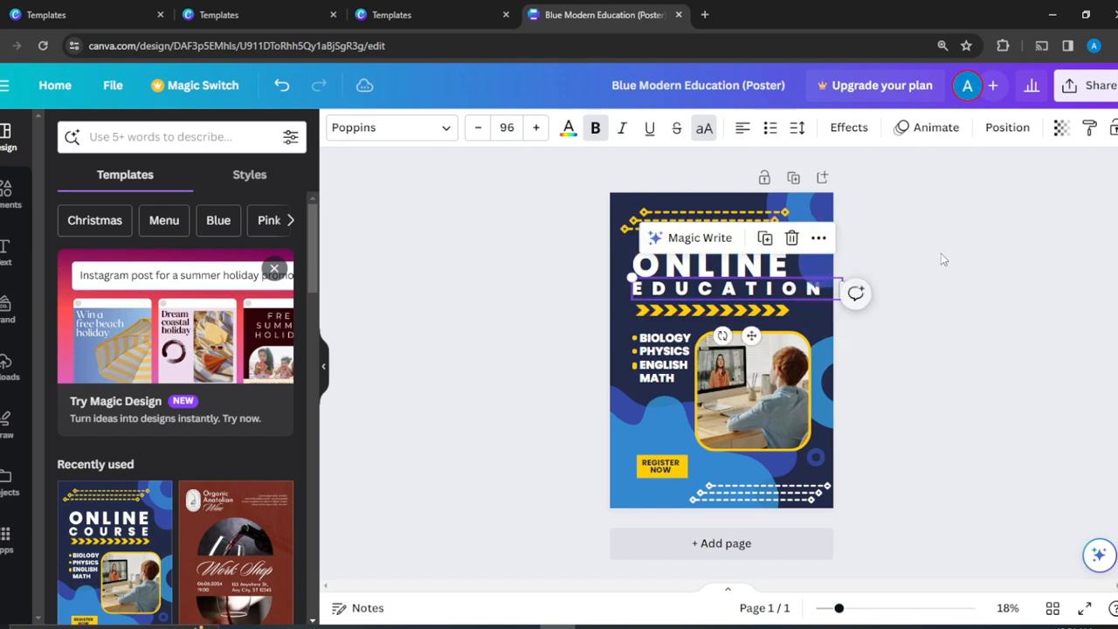
click(947, 250)
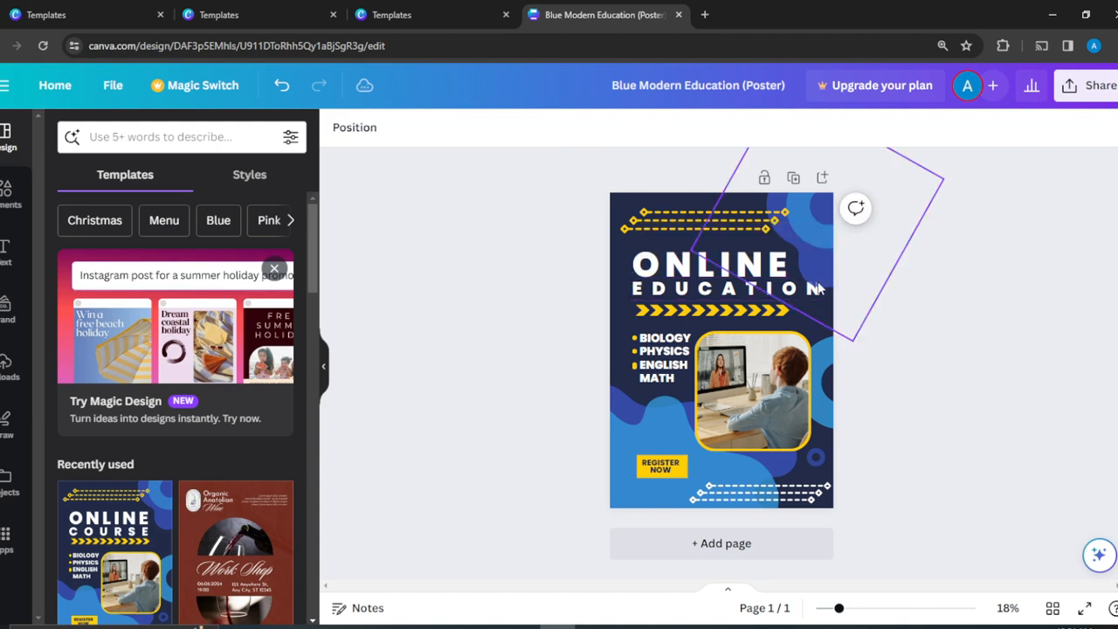
click(725, 289)
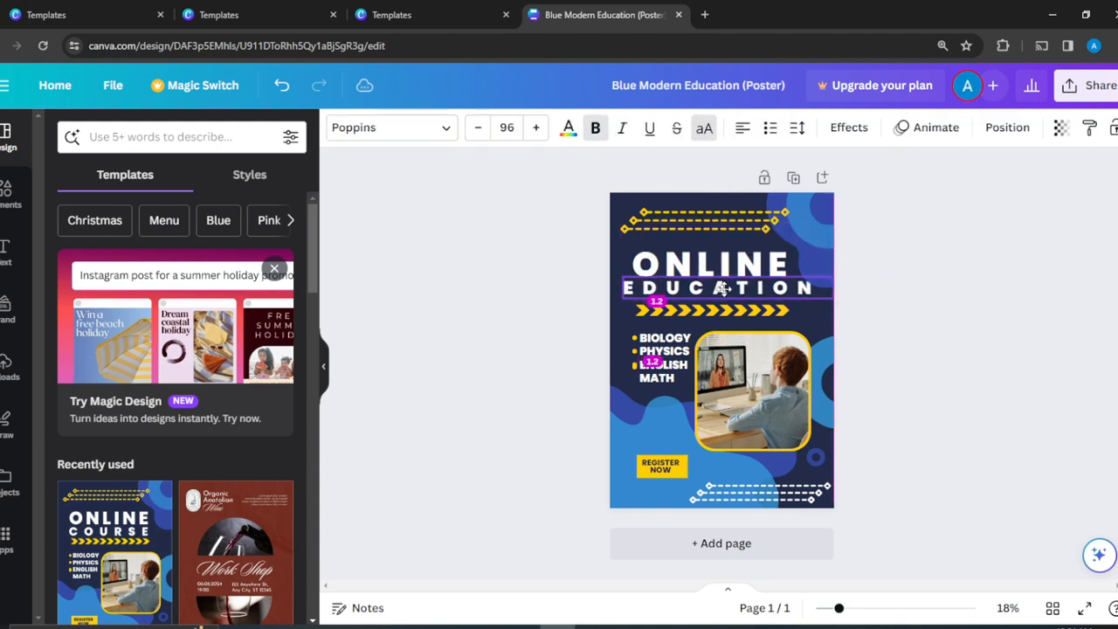
drag(724, 289, 735, 291)
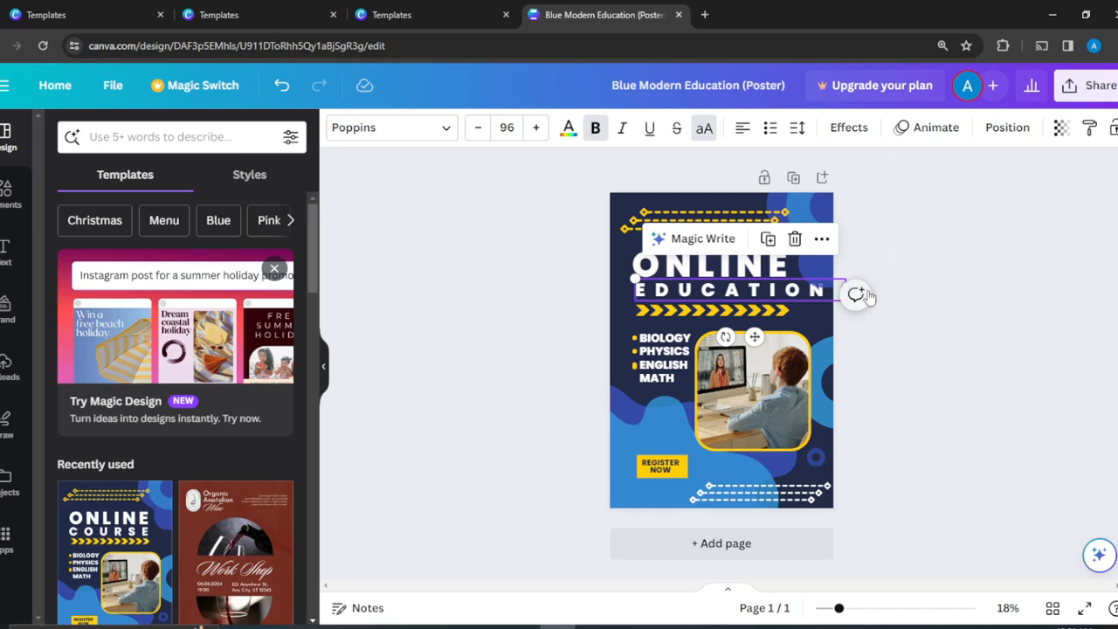
click(962, 197)
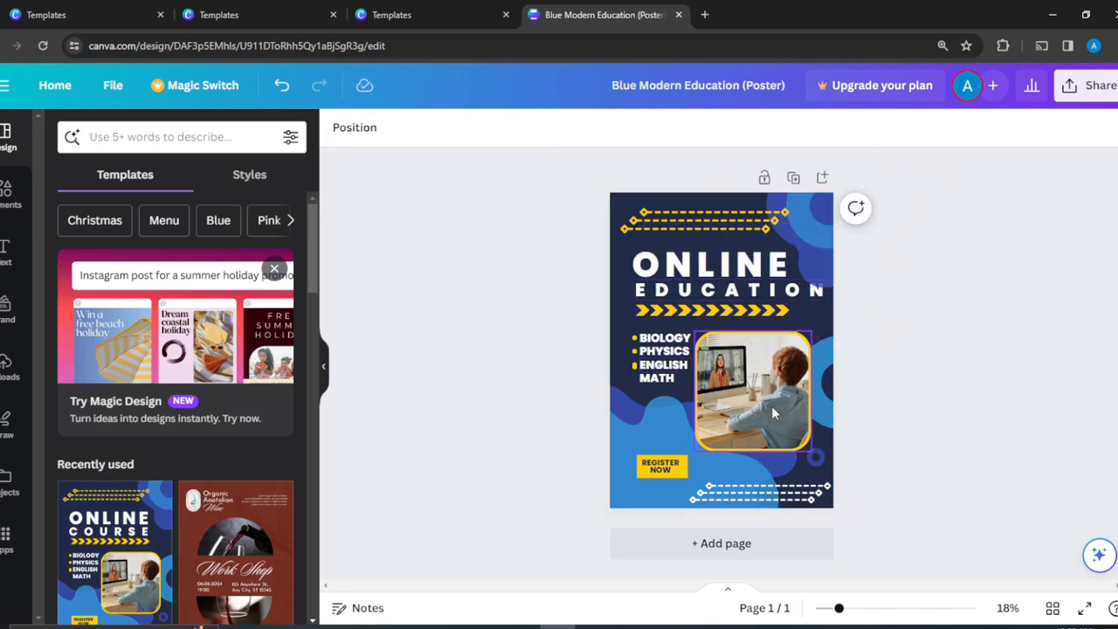
Replace the photo in the poster's rounded yellow frame with the uploaded "Effective Study of the Word" book cover image
click(723, 387)
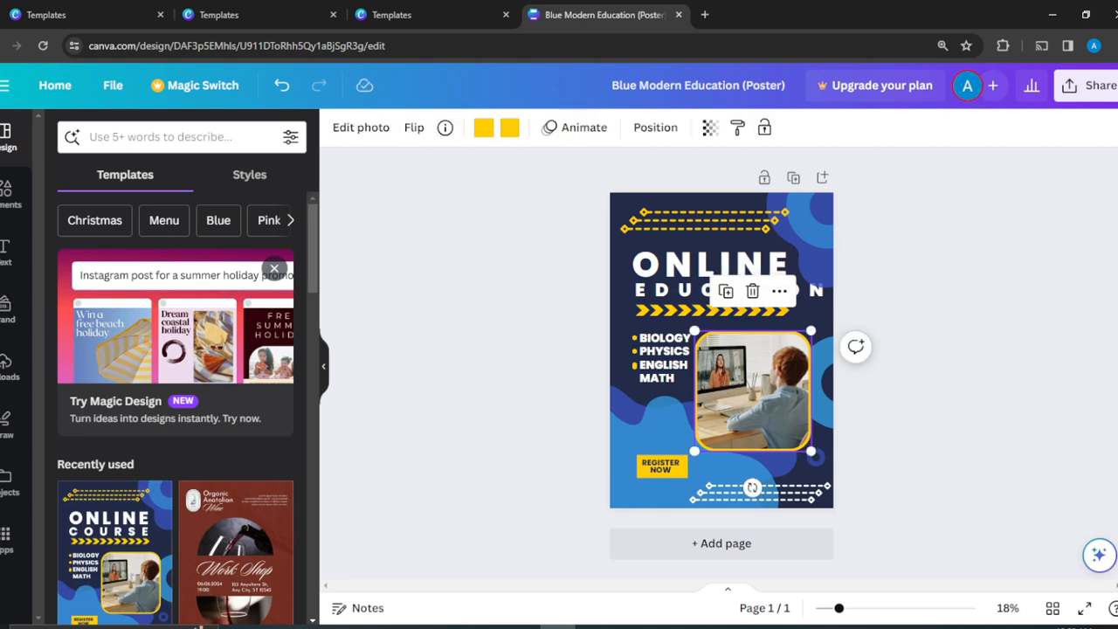
click(7, 368)
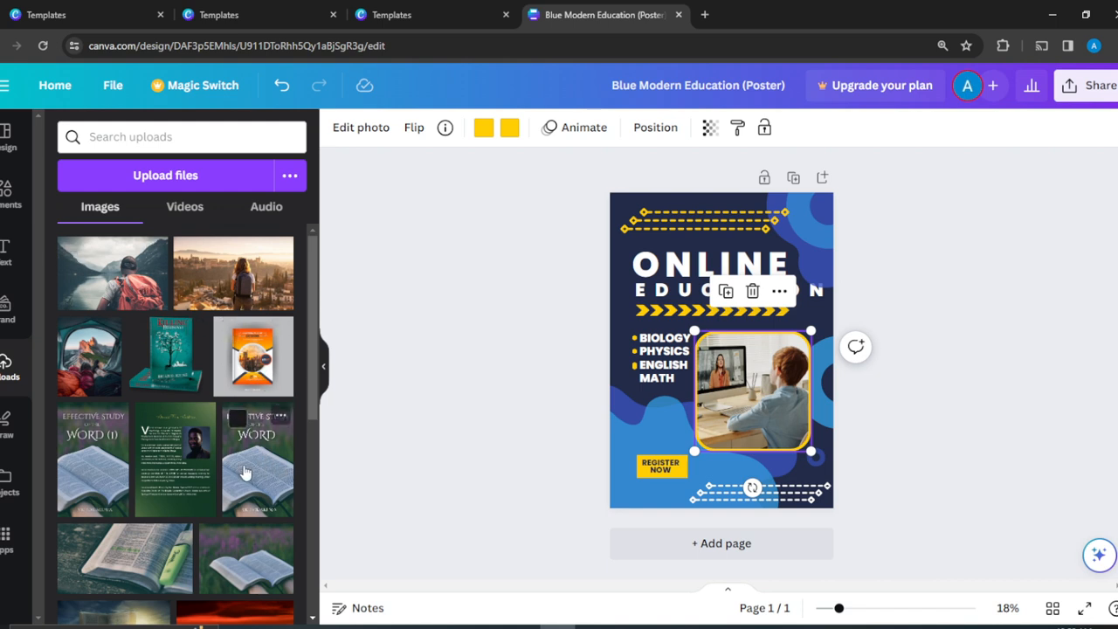
drag(112, 454, 734, 397)
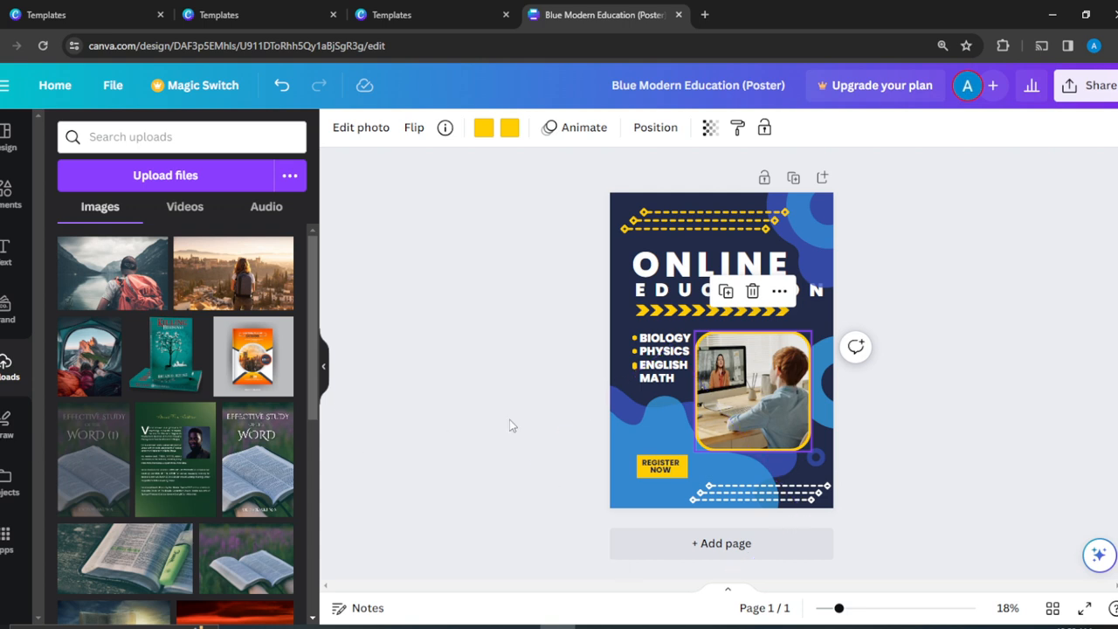
click(1022, 265)
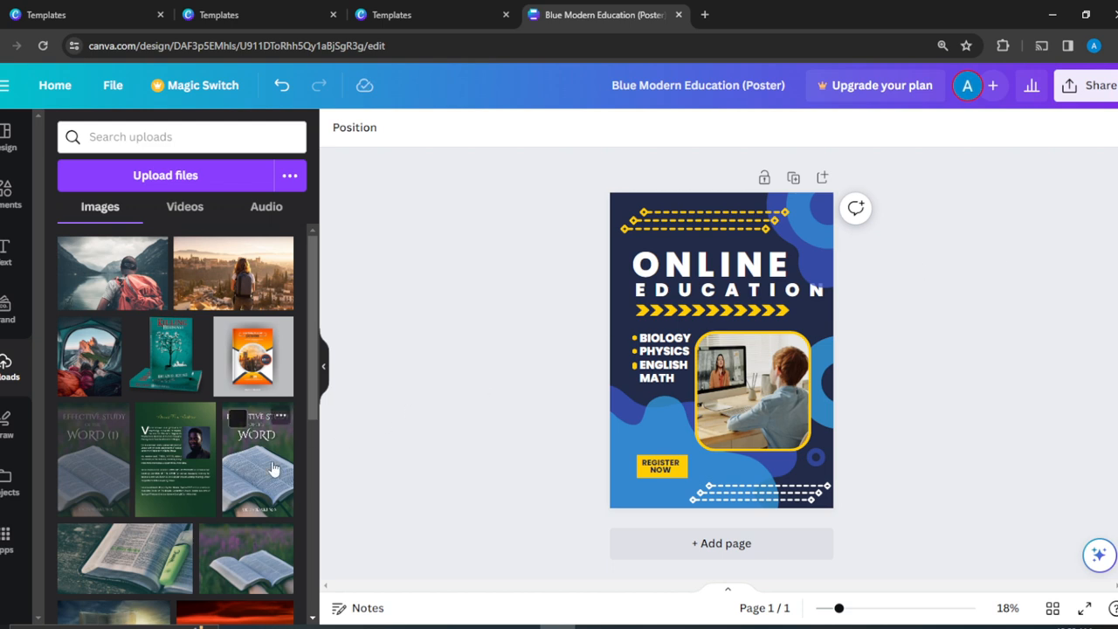
click(274, 469)
click(996, 278)
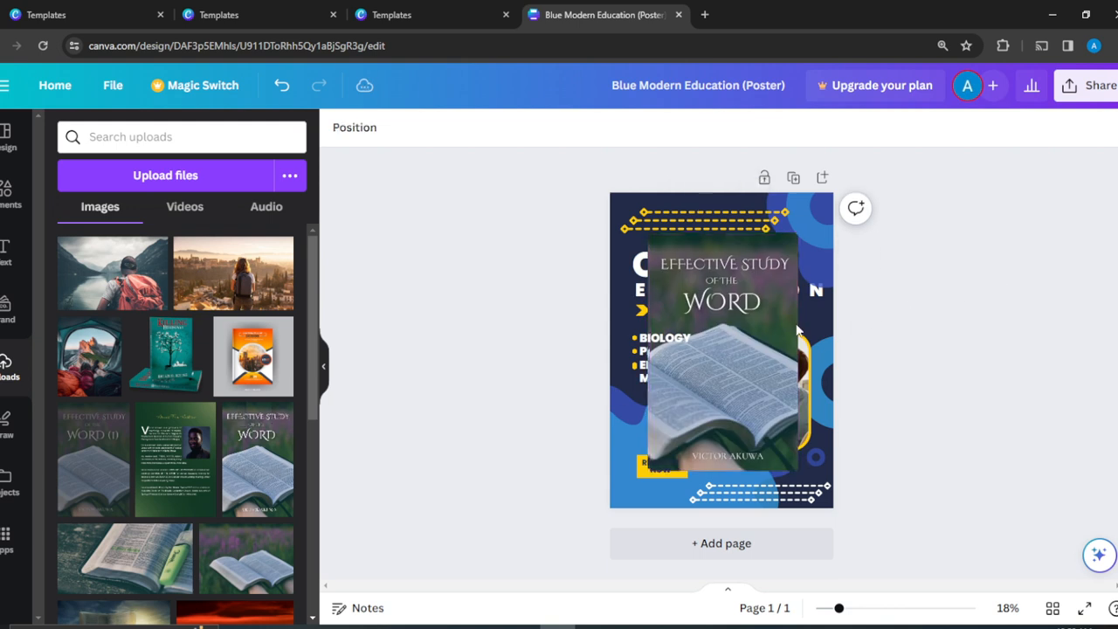
drag(715, 299, 913, 214)
drag(727, 301, 767, 373)
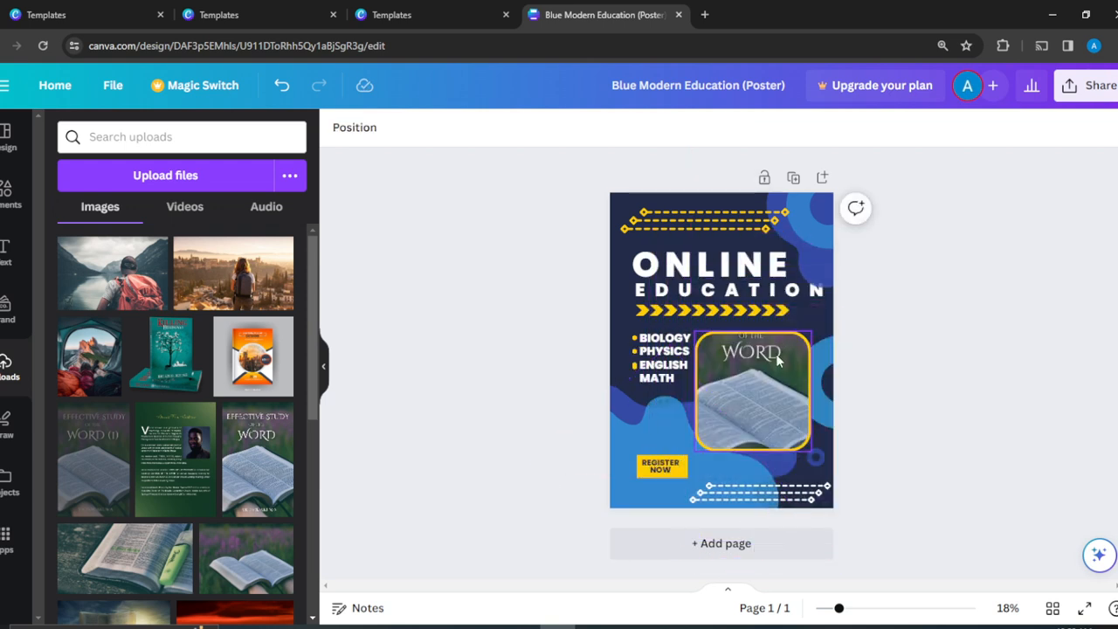
Shift the book cover image down within its frame so its full title is inside the crop
click(771, 370)
double_click(771, 367)
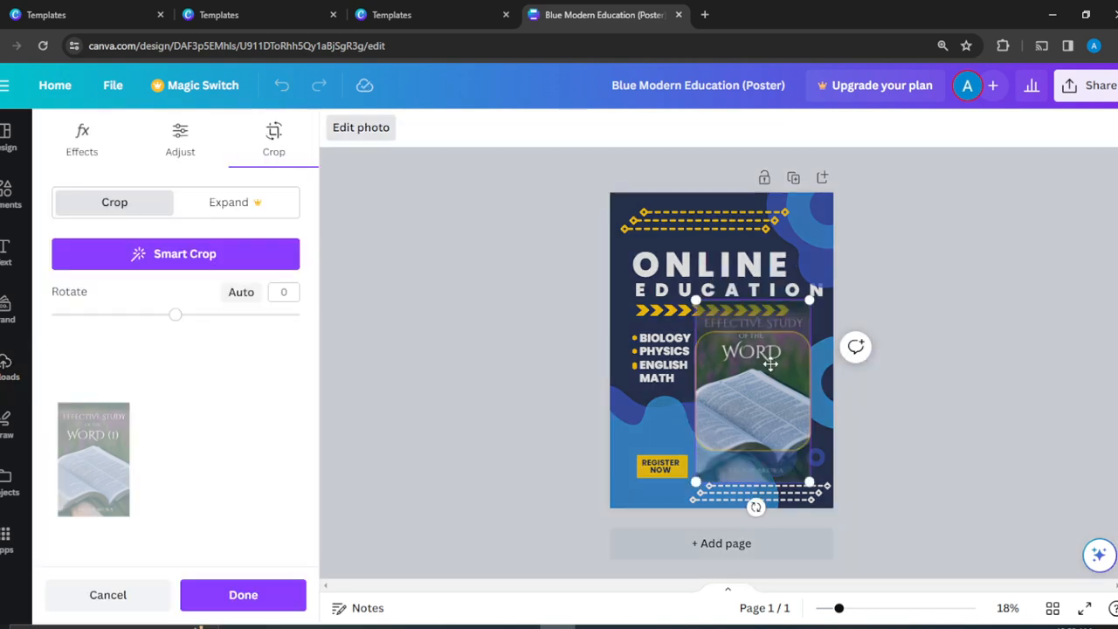
double_click(770, 367)
double_click(771, 368)
drag(771, 364, 770, 416)
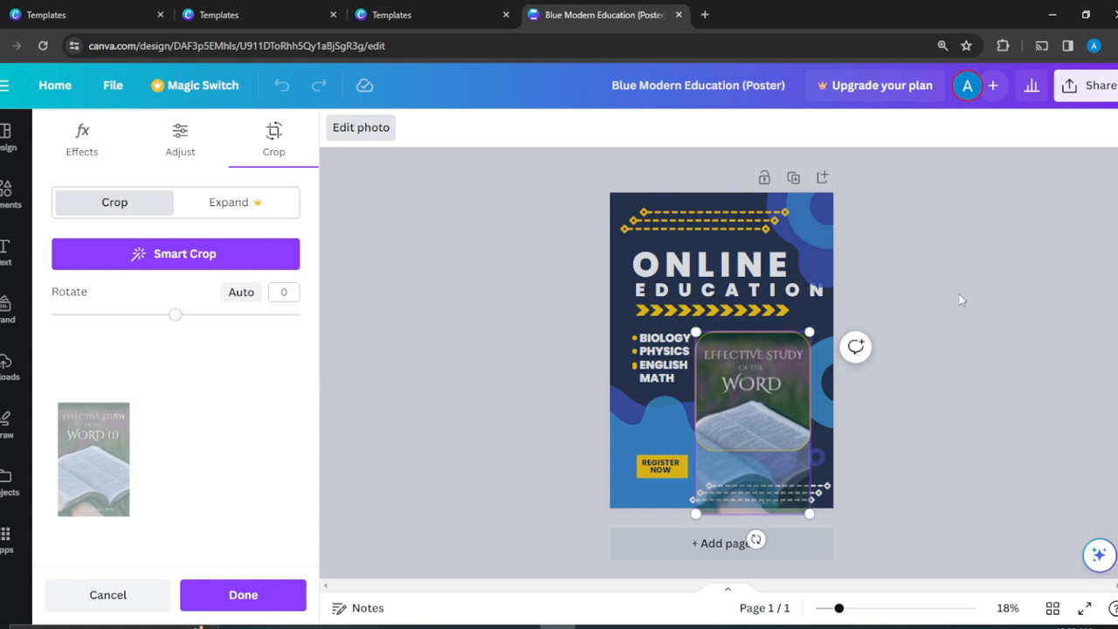
click(961, 299)
click(1030, 283)
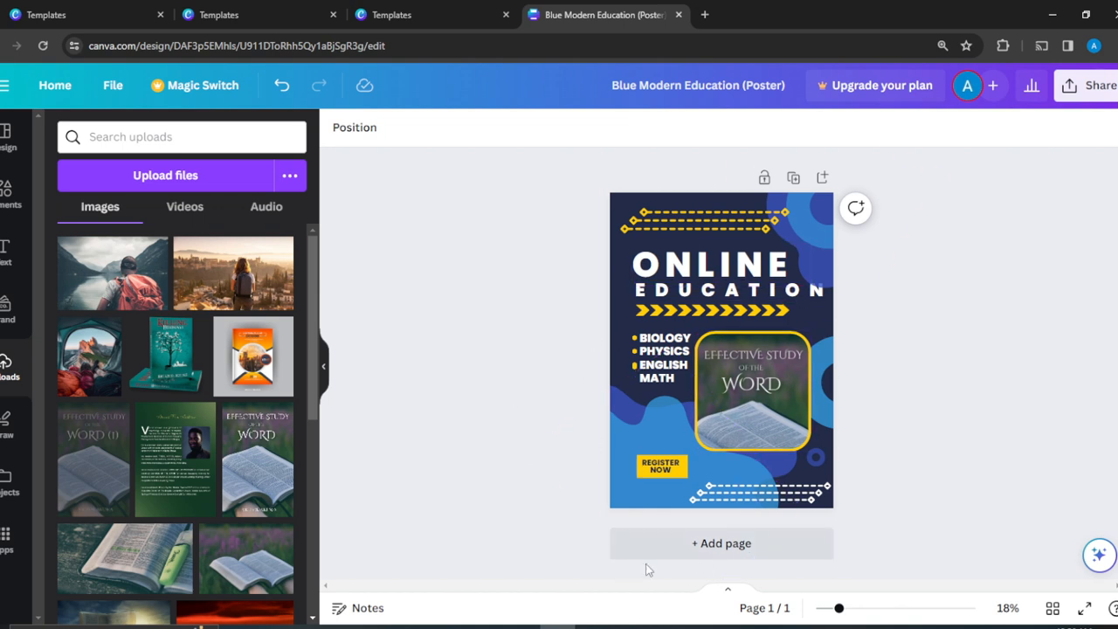
click(656, 473)
click(1109, 304)
drag(872, 173, 622, 225)
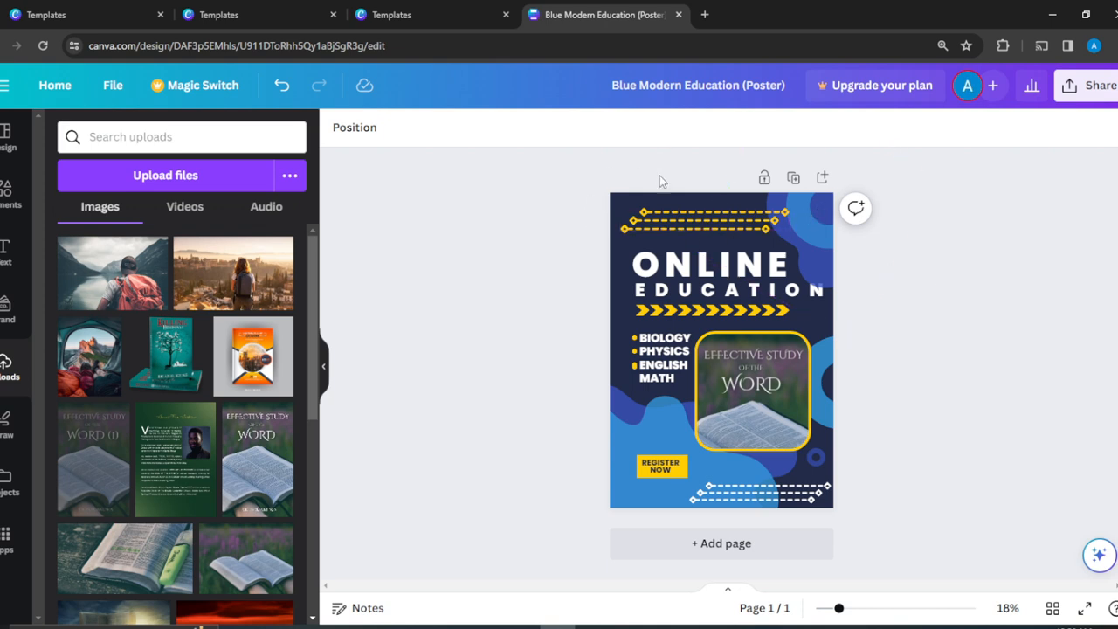
Change the poster's background color to the dark green from the photo colors
click(627, 208)
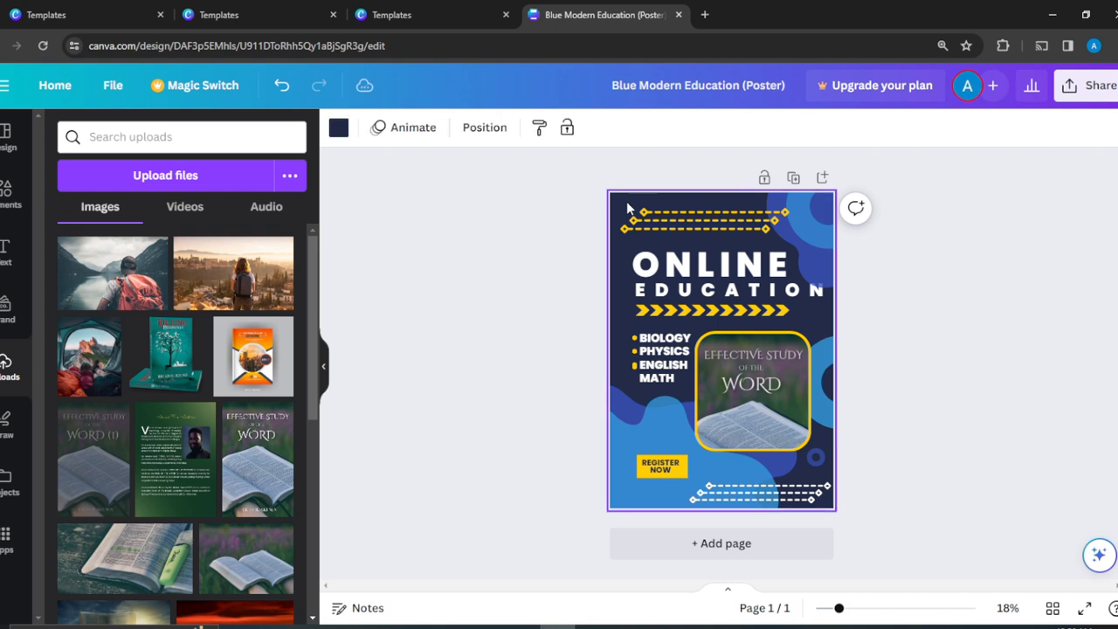
click(340, 128)
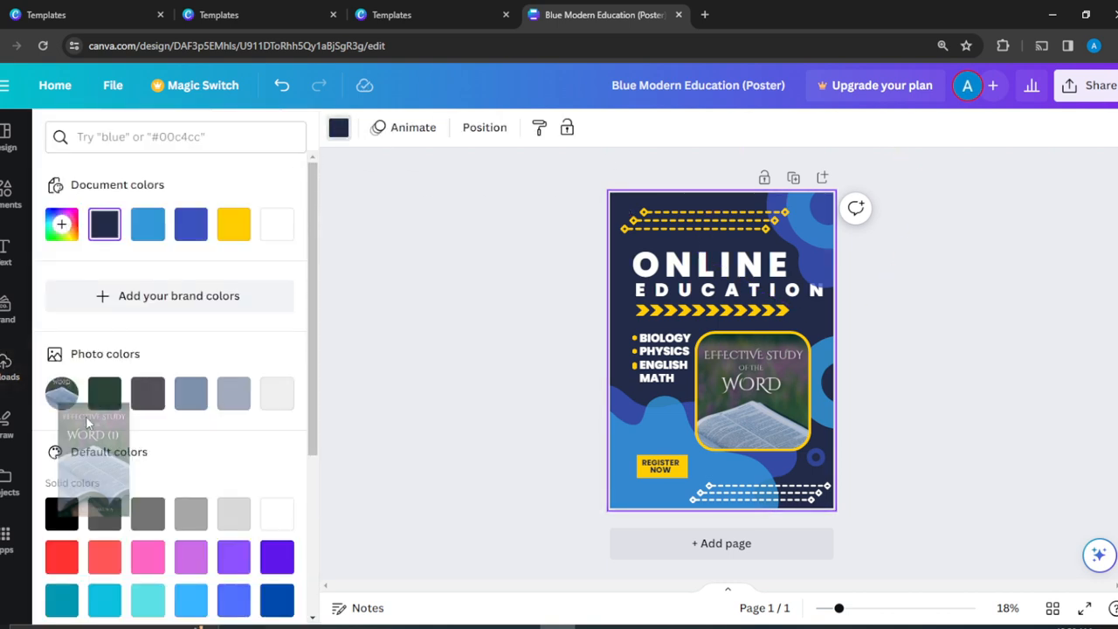
click(147, 395)
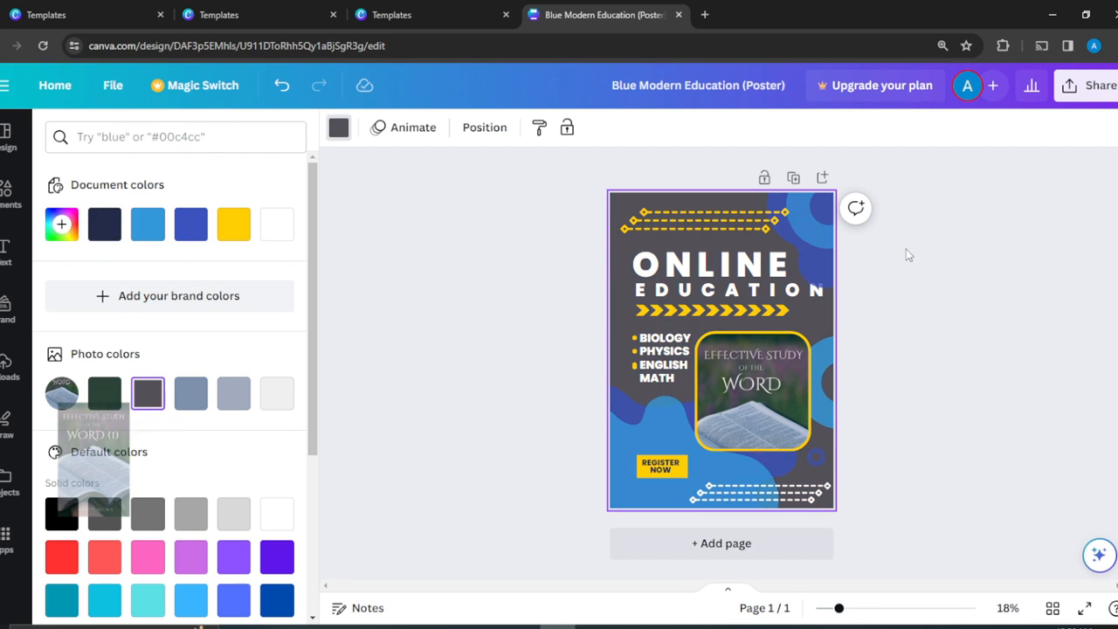
click(102, 398)
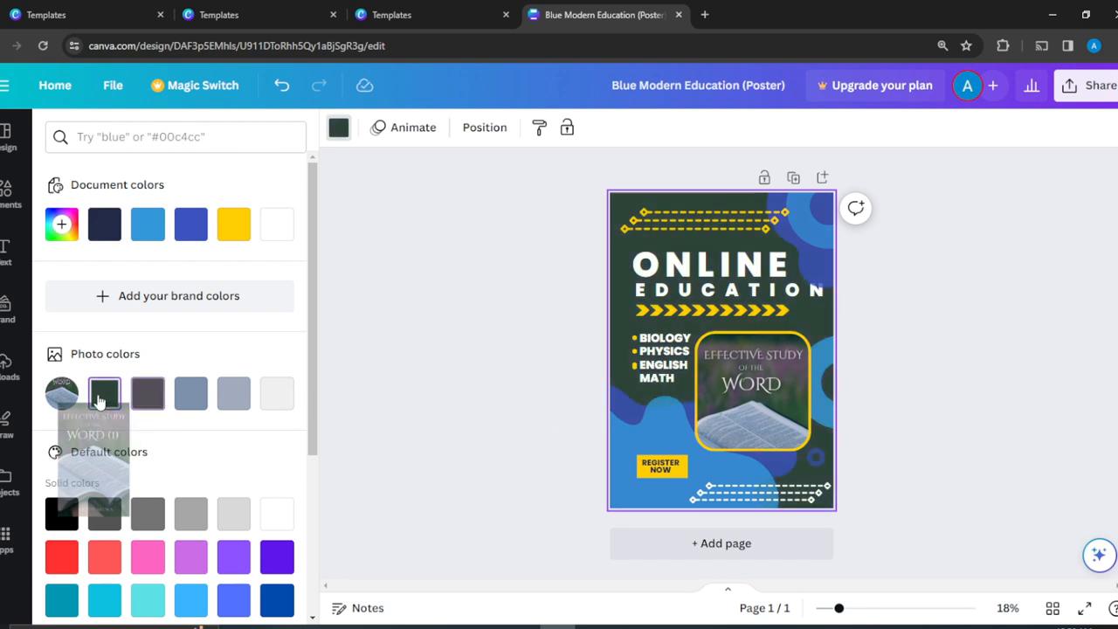
click(984, 207)
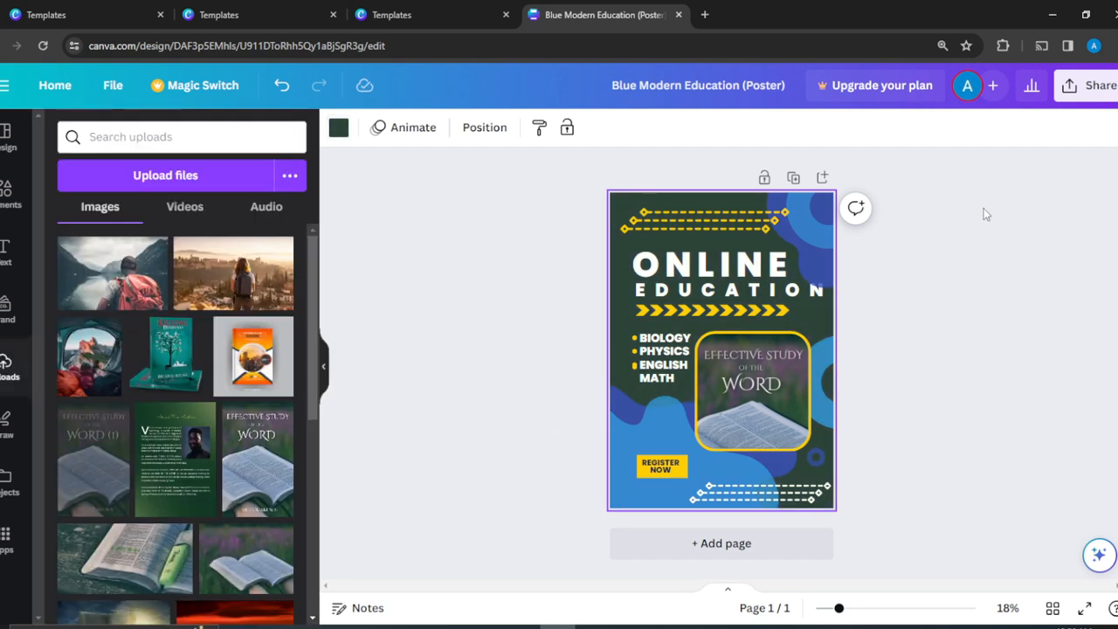
Delete the light blue ring group and the dark blue blob from the poster's upper-right corner
click(806, 235)
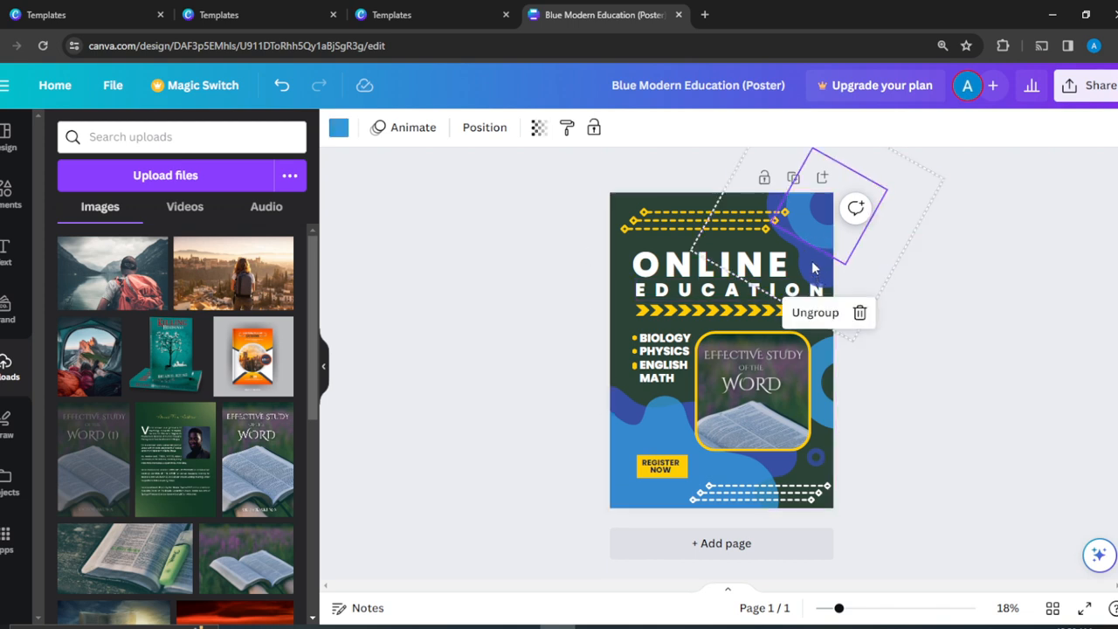
click(860, 314)
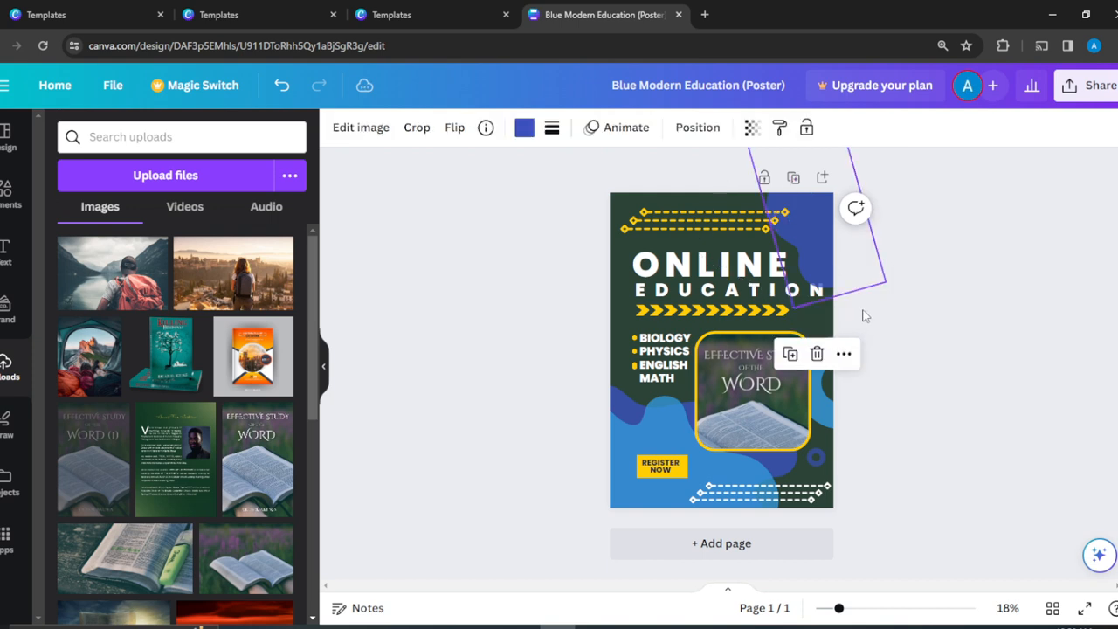
click(817, 354)
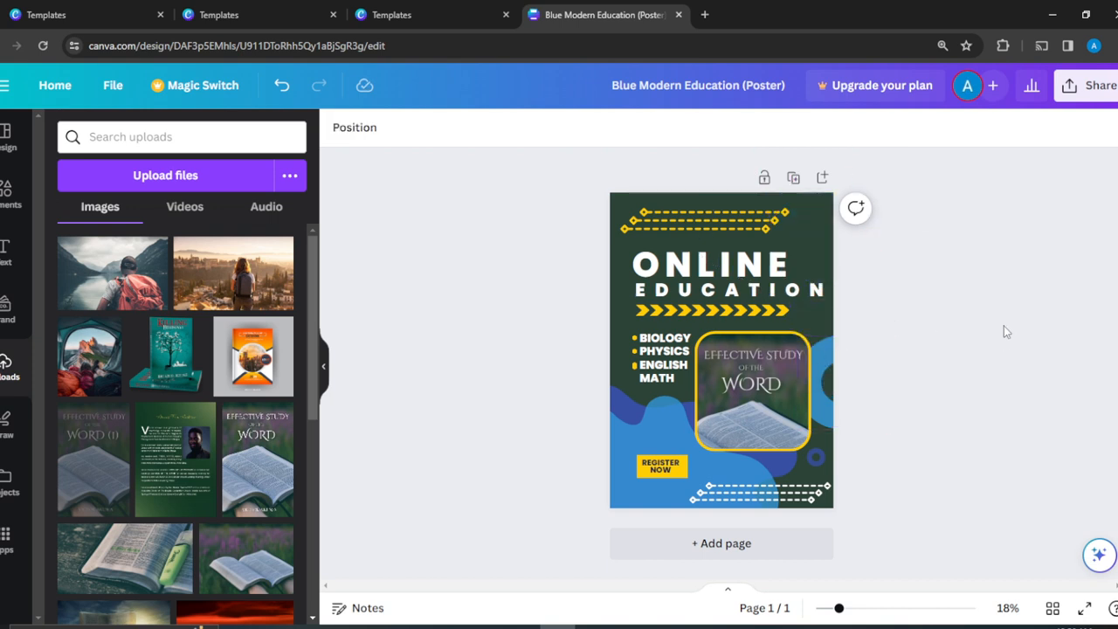
Delete the light blue wave shape from the lower-left part of the poster
click(632, 405)
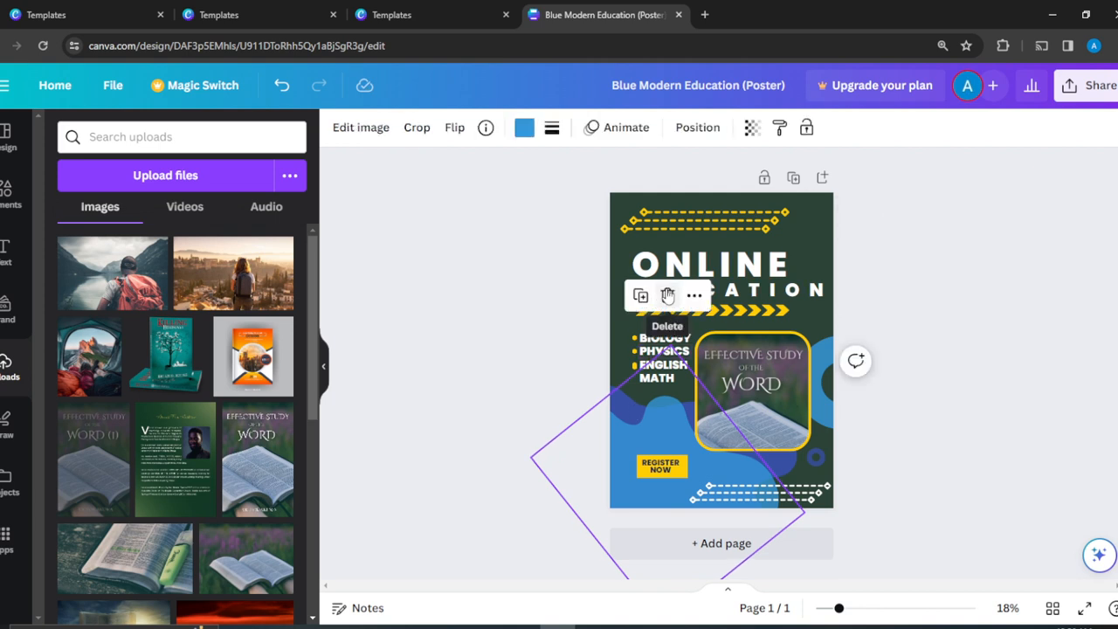
drag(682, 425, 657, 485)
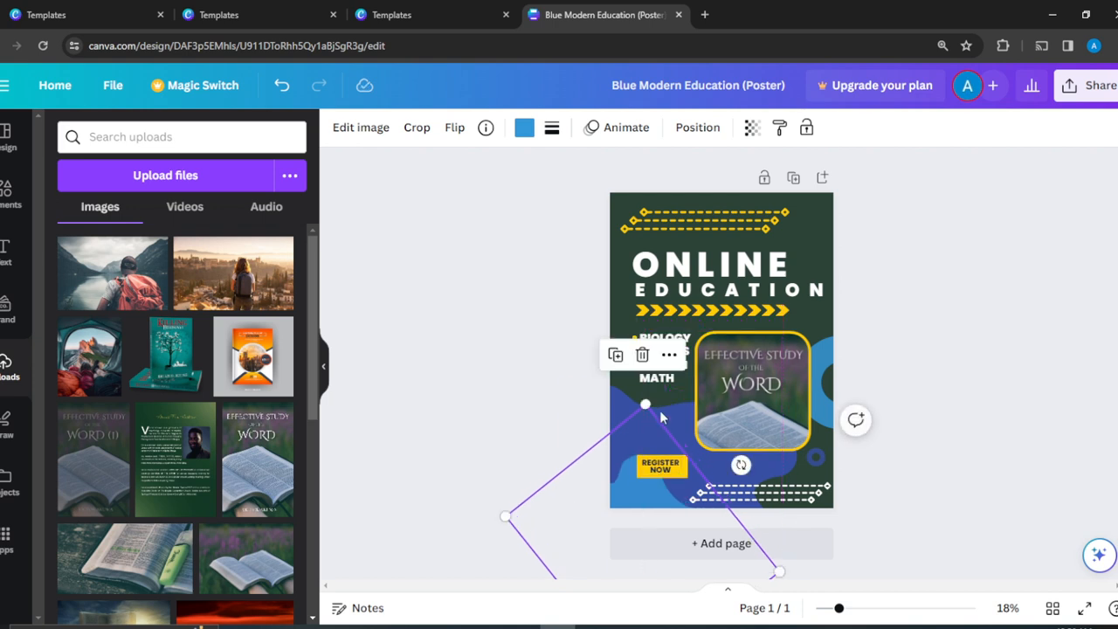
click(644, 355)
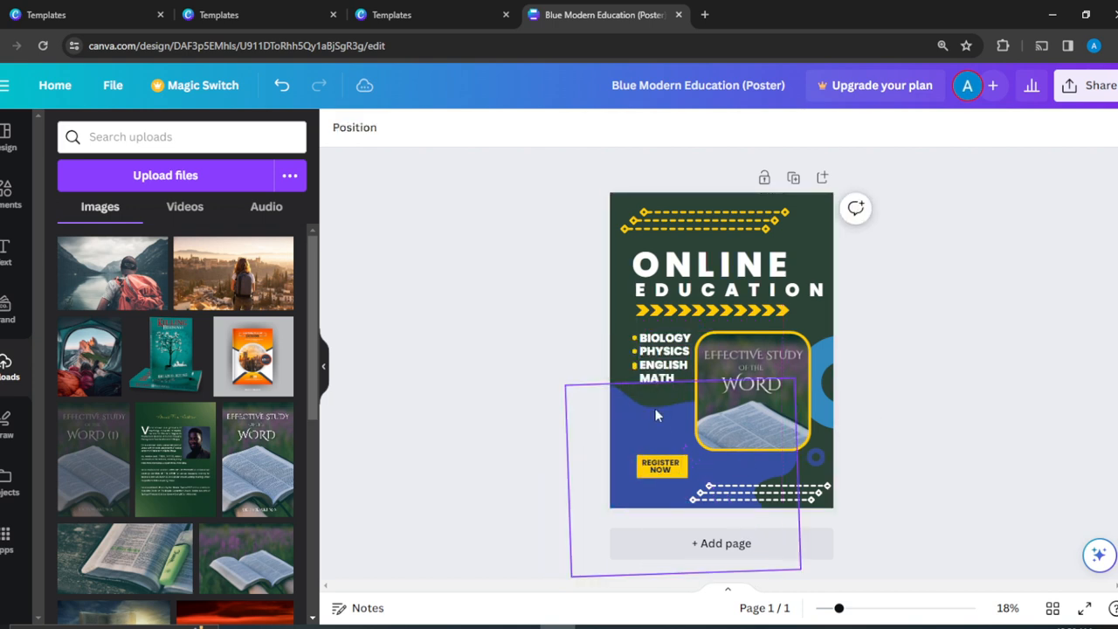
Delete the dark blue wave shape from the lower part of the poster
click(655, 426)
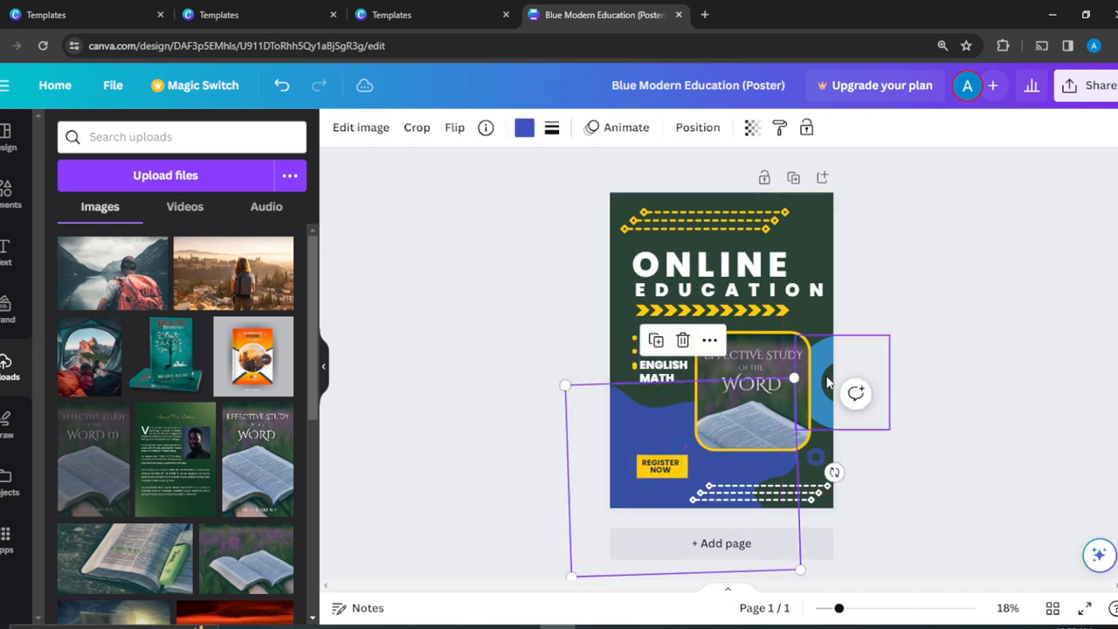
click(710, 341)
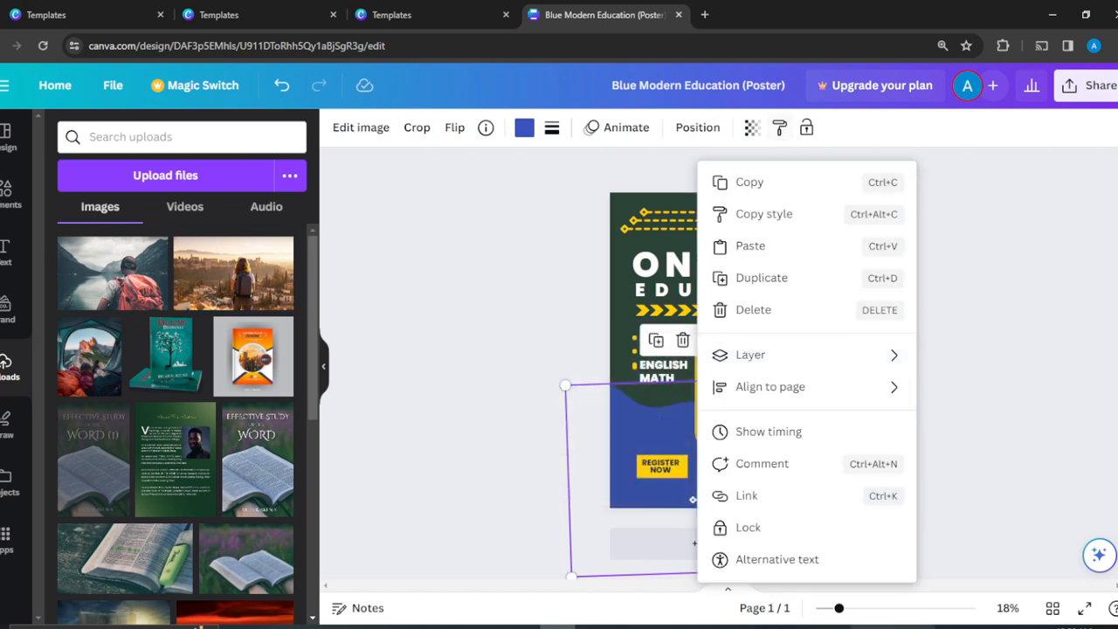
click(1098, 321)
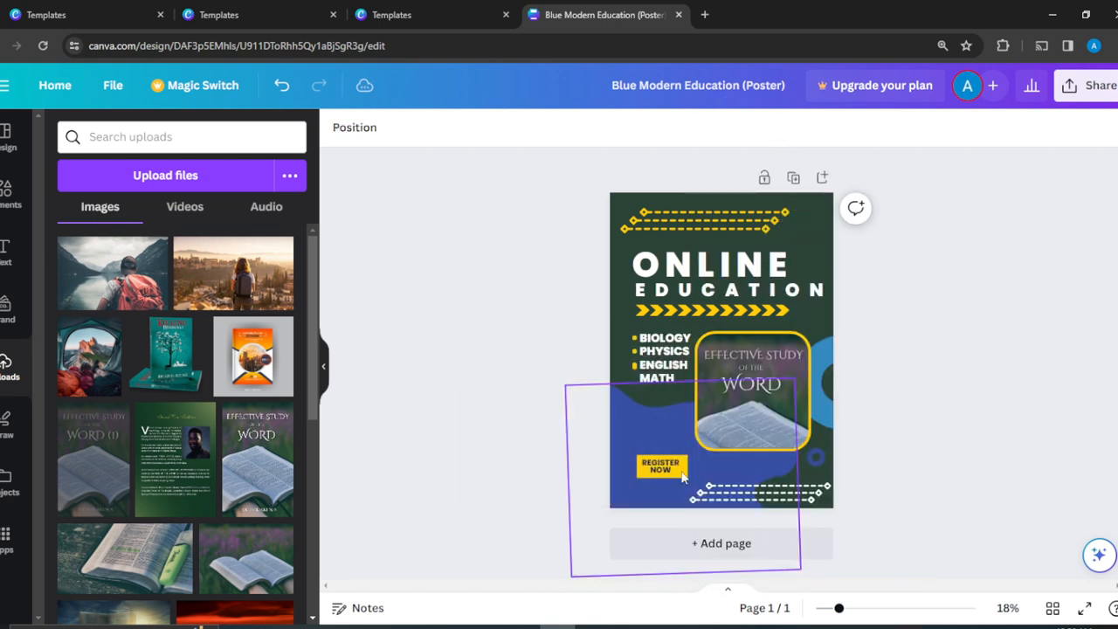
click(679, 453)
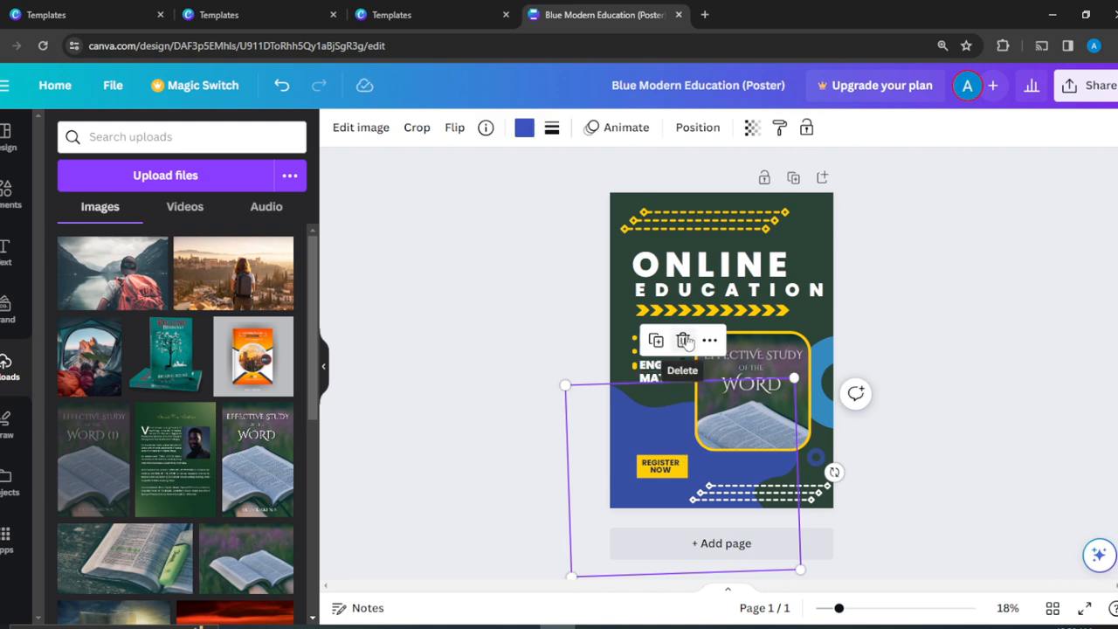
click(683, 340)
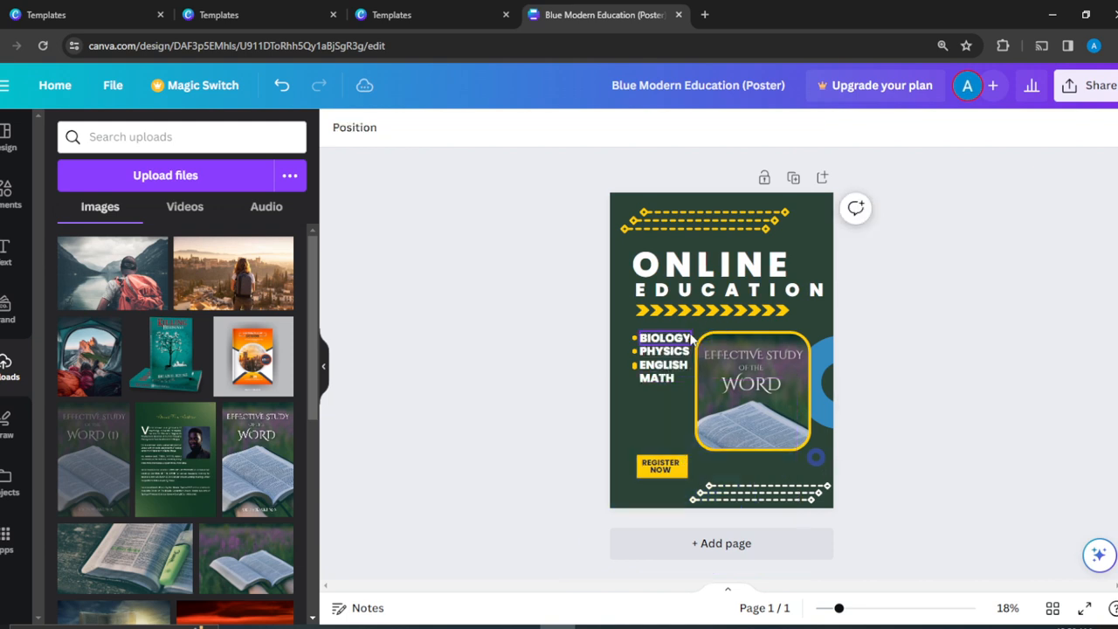
Delete the light blue ring at the poster's right edge and the small dark blue ring below the book image
click(831, 357)
click(843, 295)
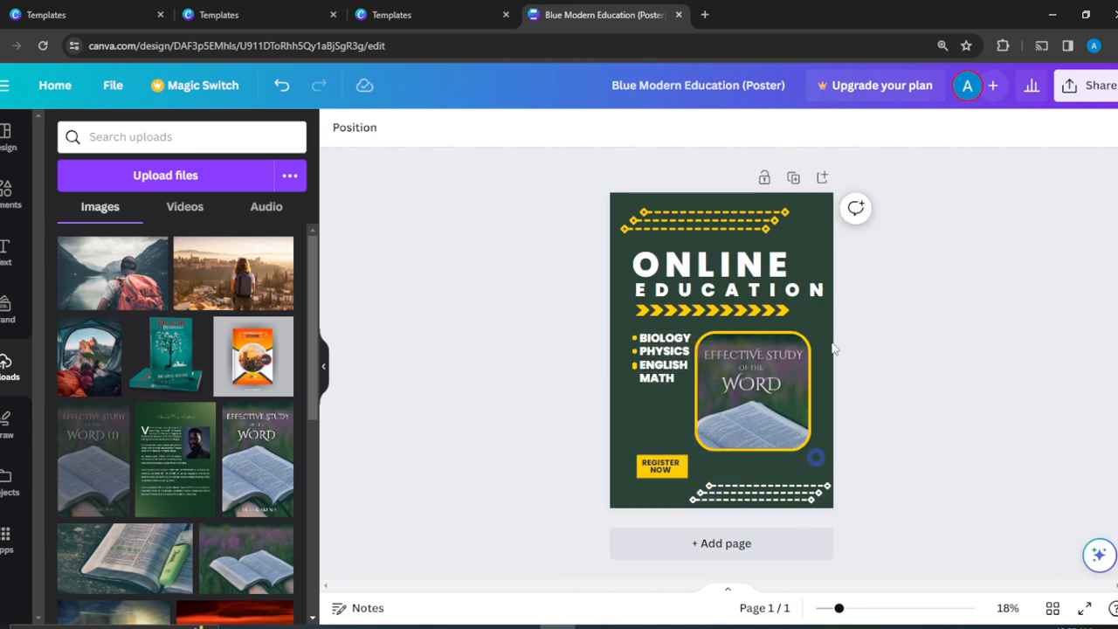
click(812, 457)
click(815, 408)
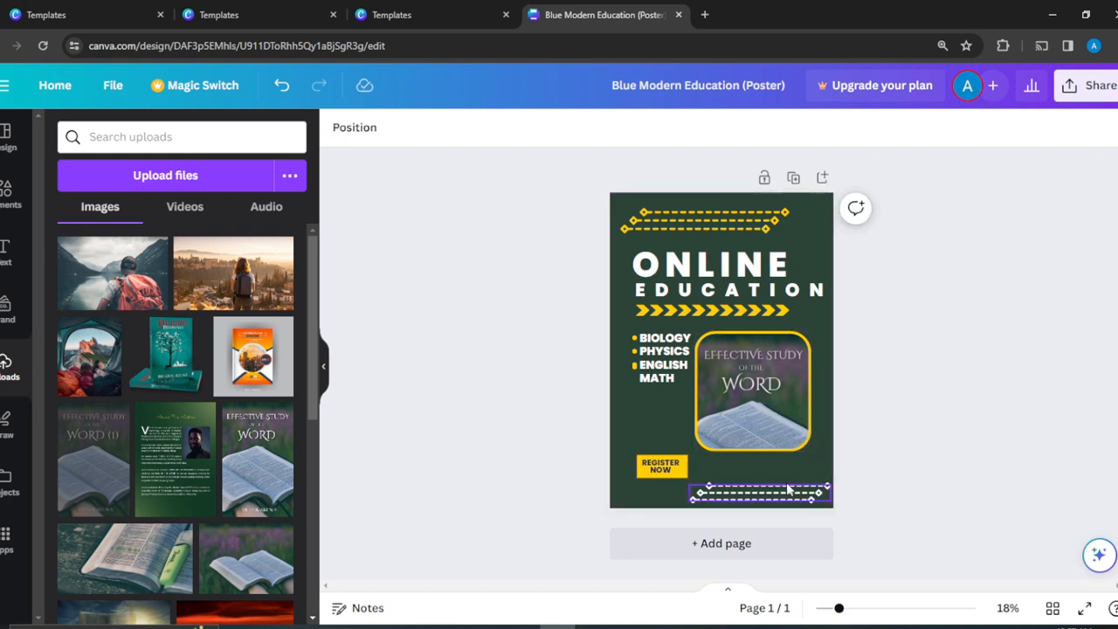
Recolor the uppermost dashed line above the ONLINE heading to the dark gray from the photo colors
click(709, 219)
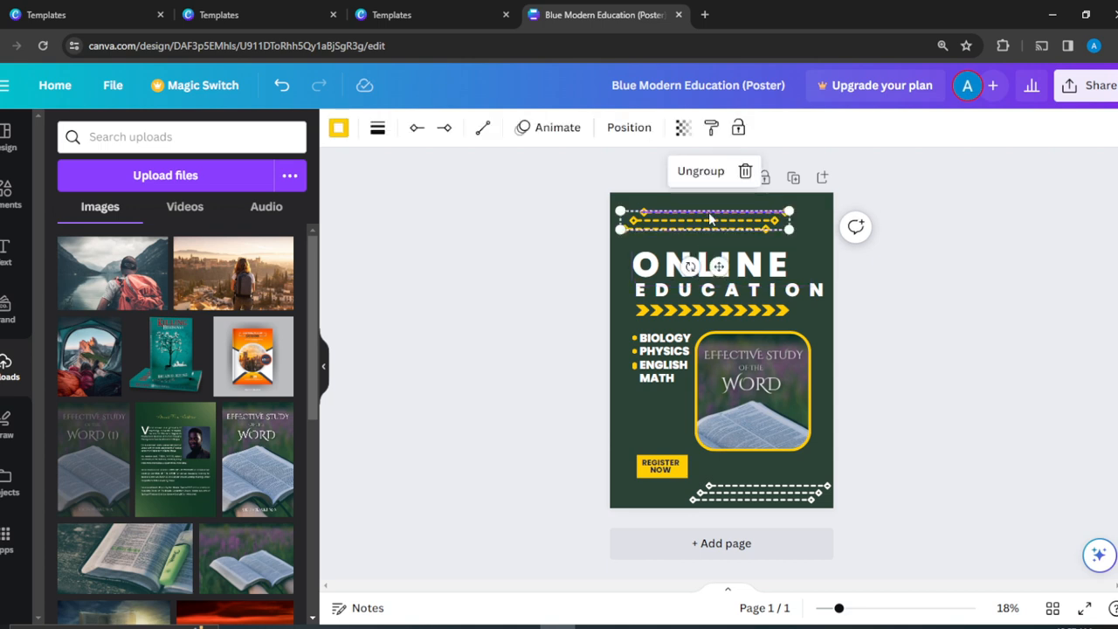
click(339, 128)
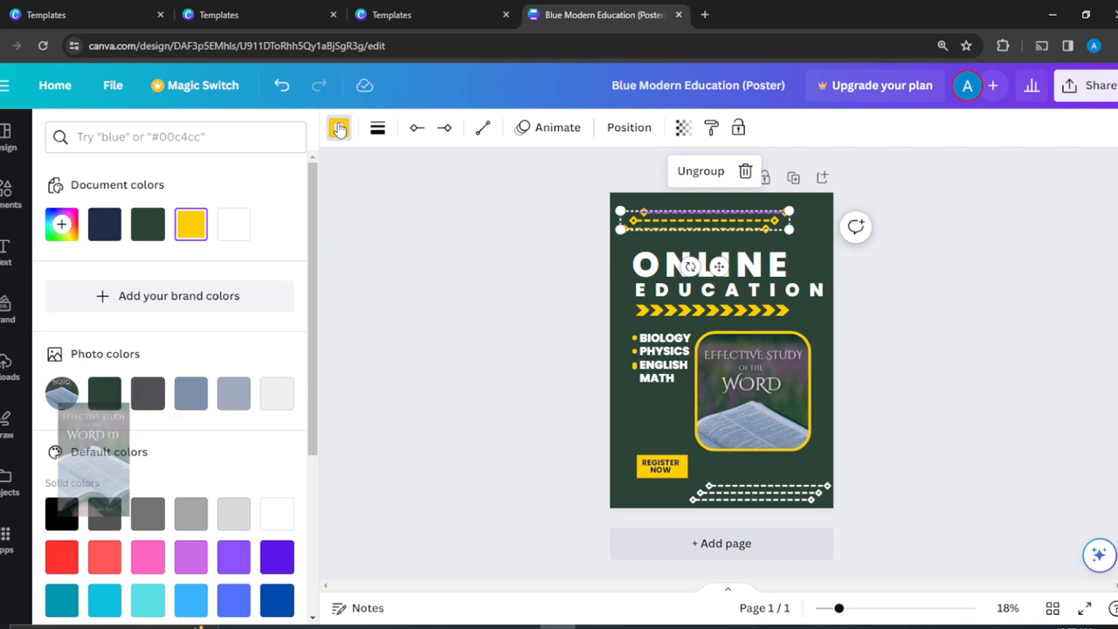
click(162, 396)
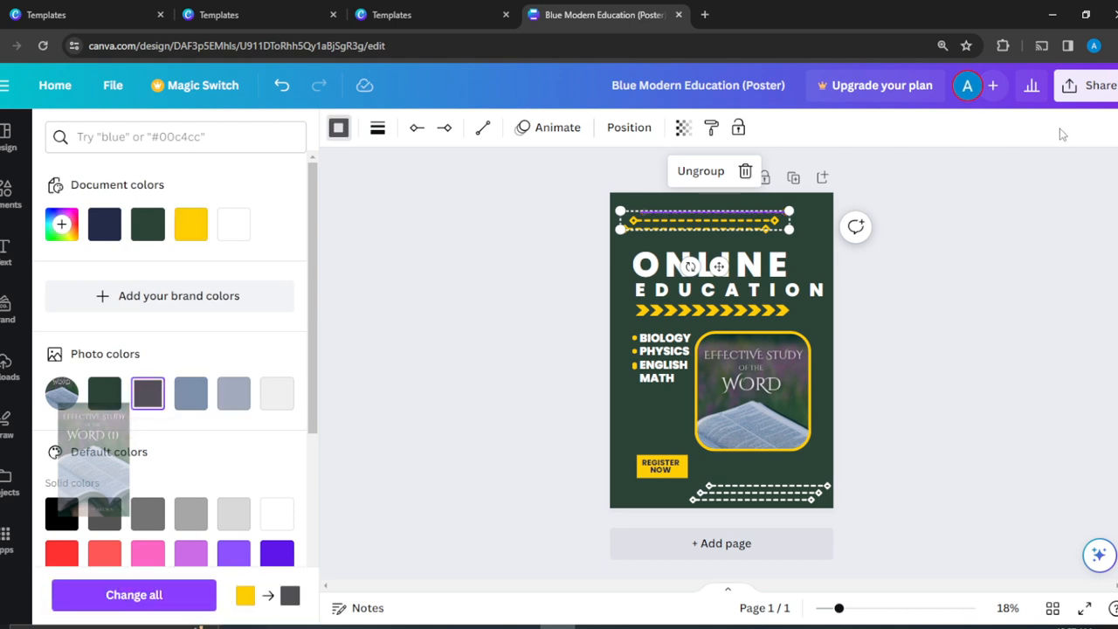
click(983, 198)
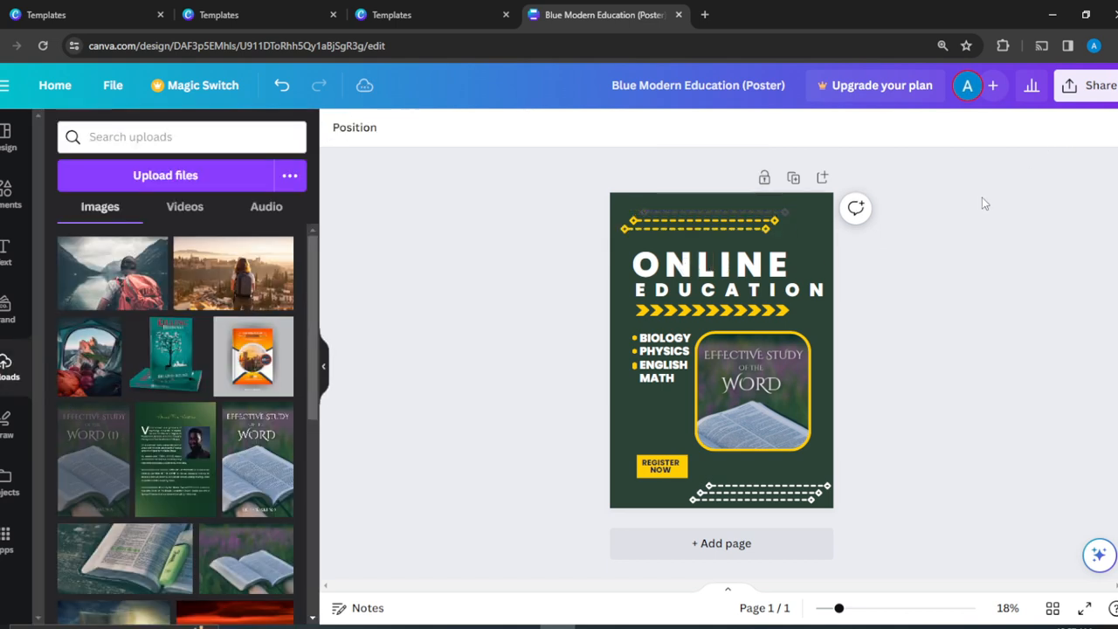
Recolor the uppermost dashed line above the ONLINE heading to the light gray-blue from the photo colors
click(722, 218)
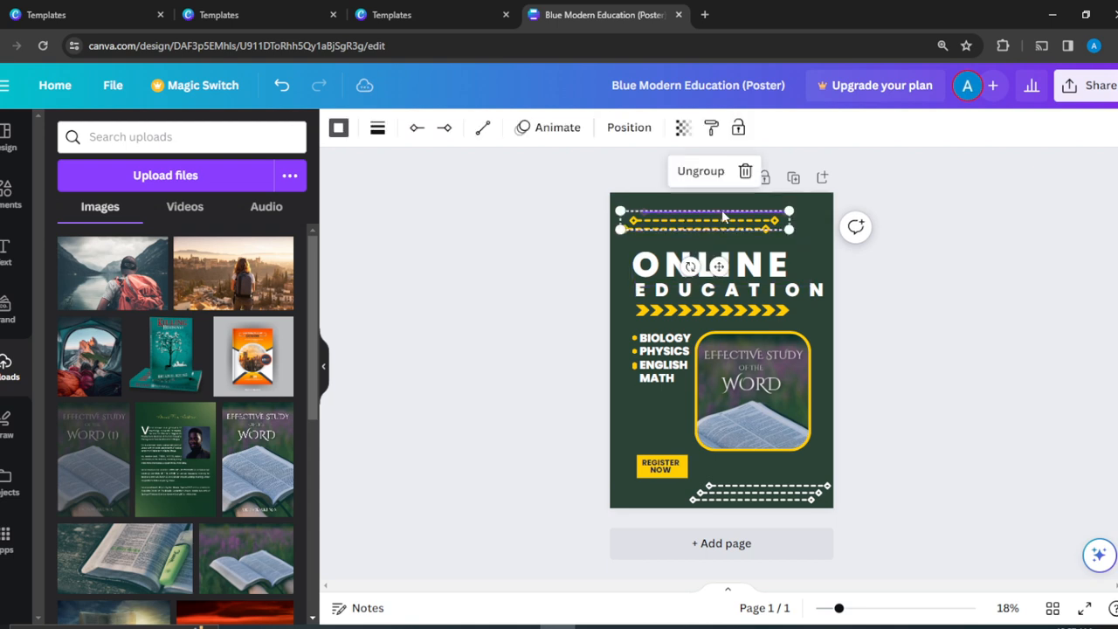
click(339, 129)
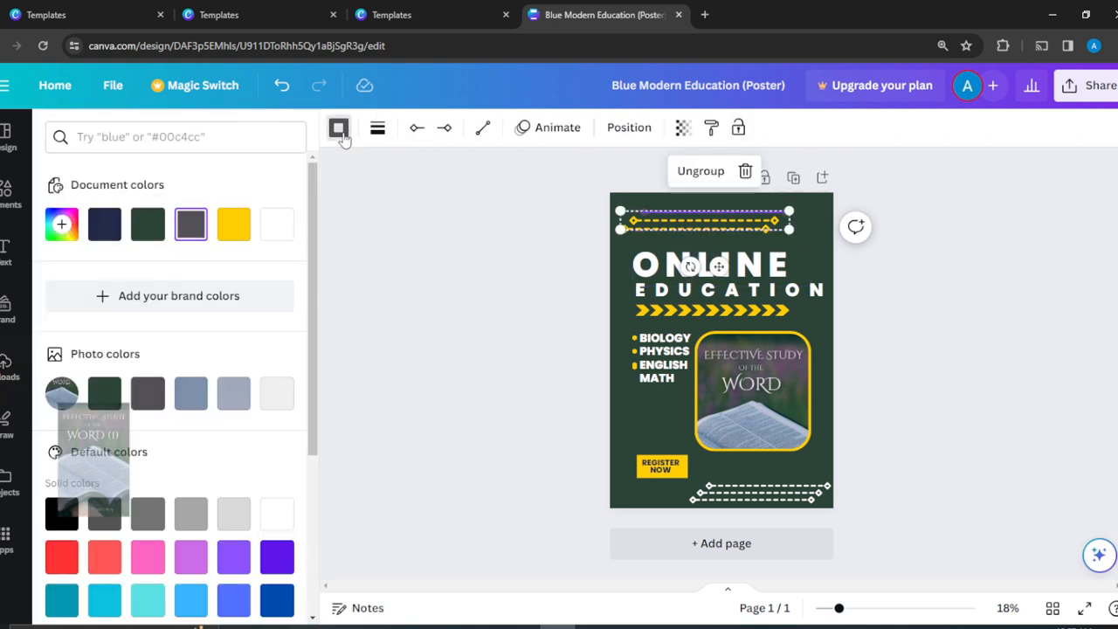
click(266, 411)
click(235, 395)
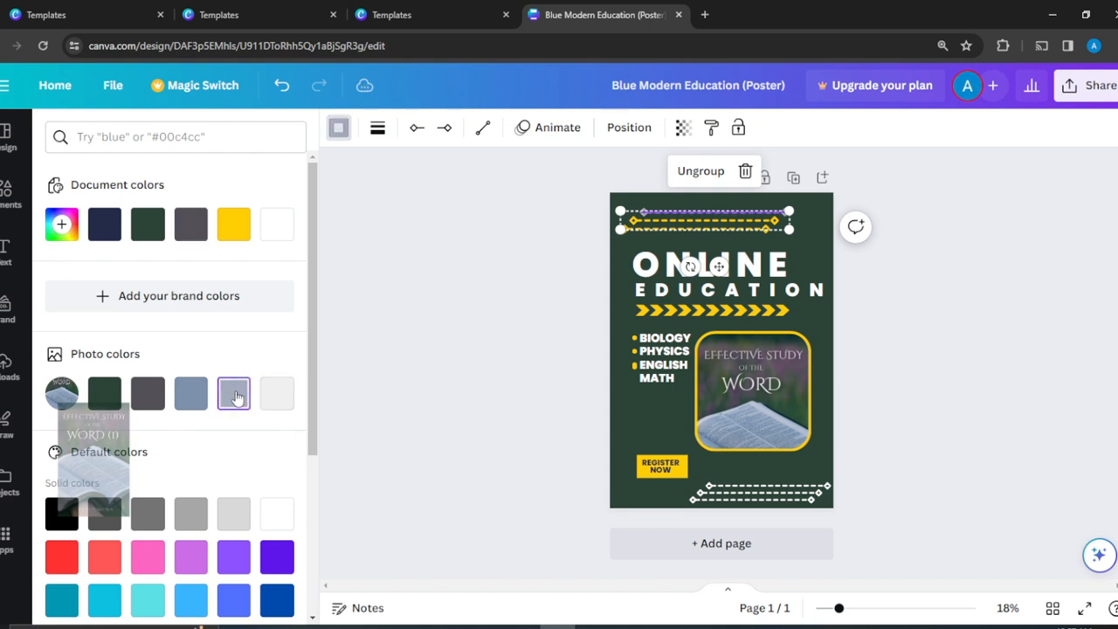
key(Escape)
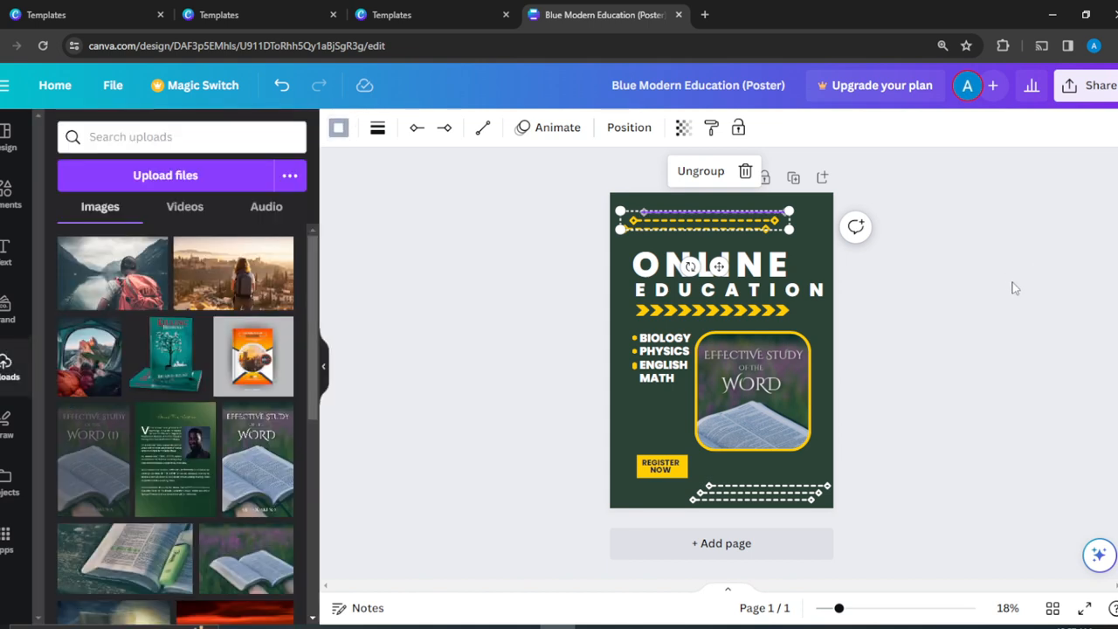
key(Escape)
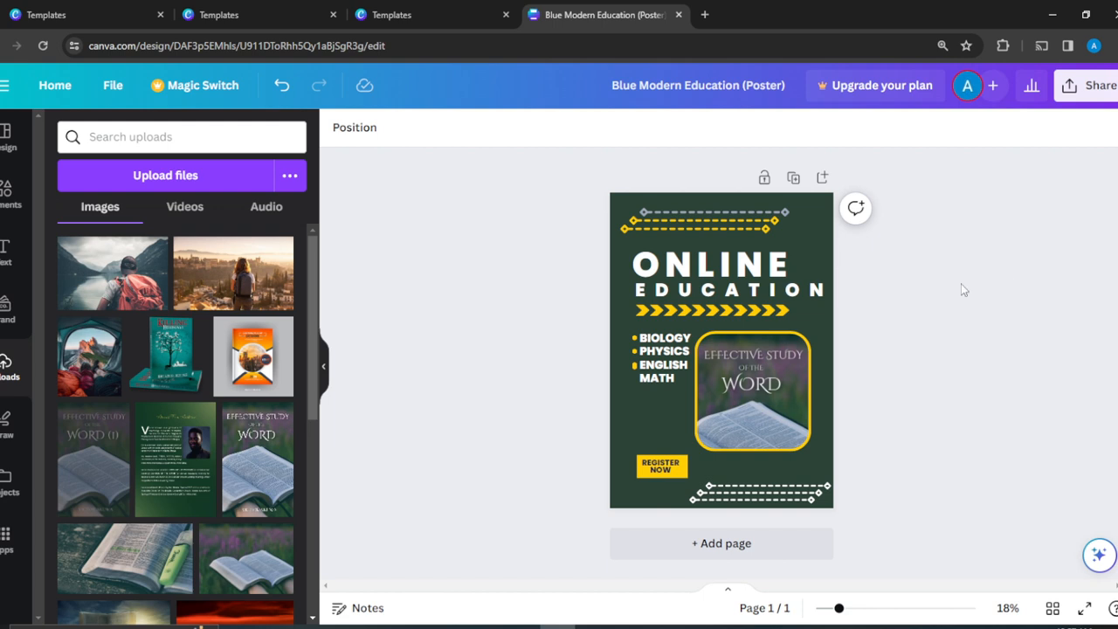
Ungroup the three dashed lines above the ONLINE heading
click(689, 220)
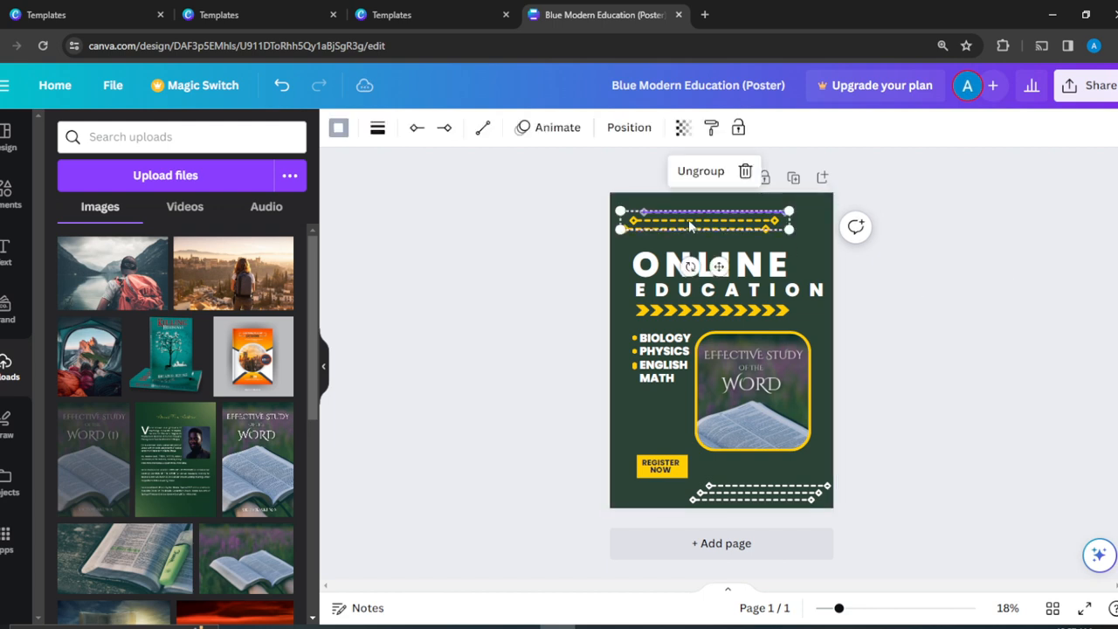
click(963, 297)
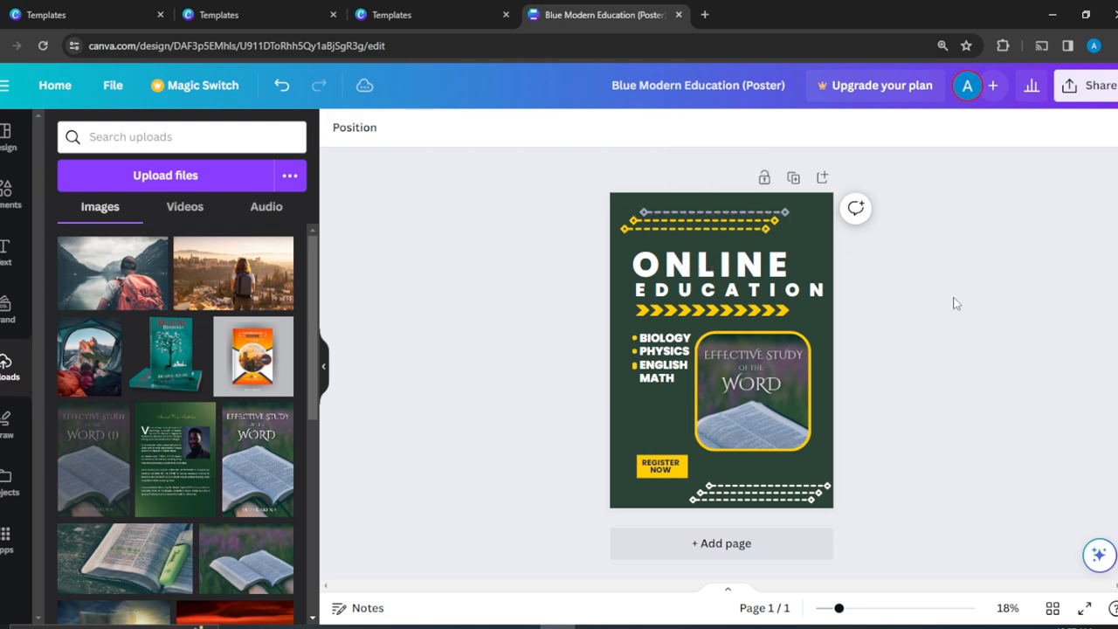
click(770, 234)
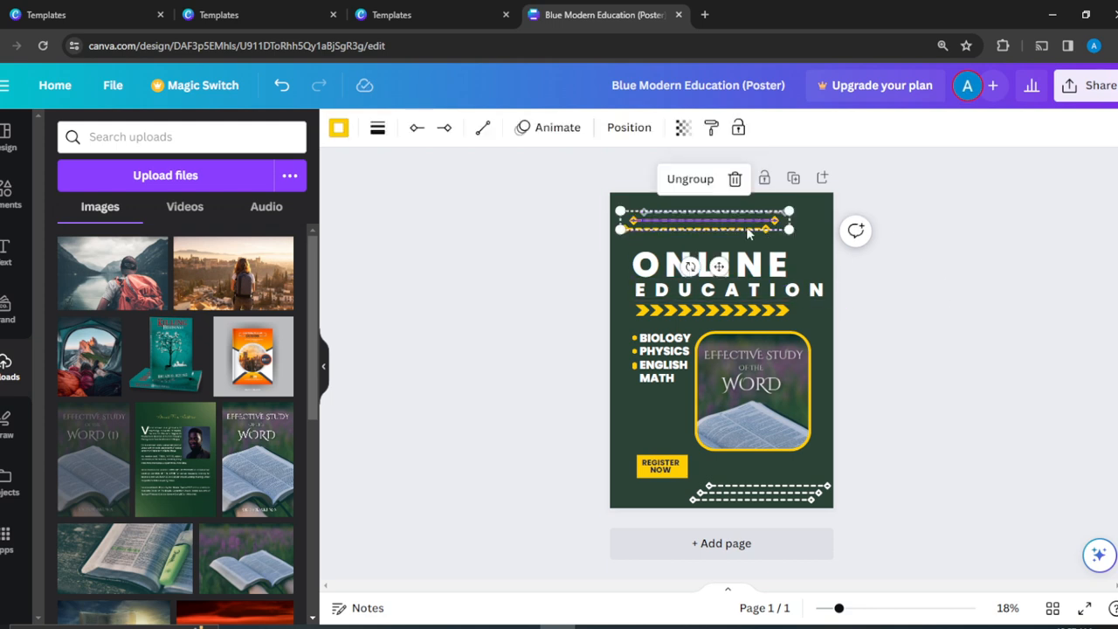
click(690, 179)
click(943, 250)
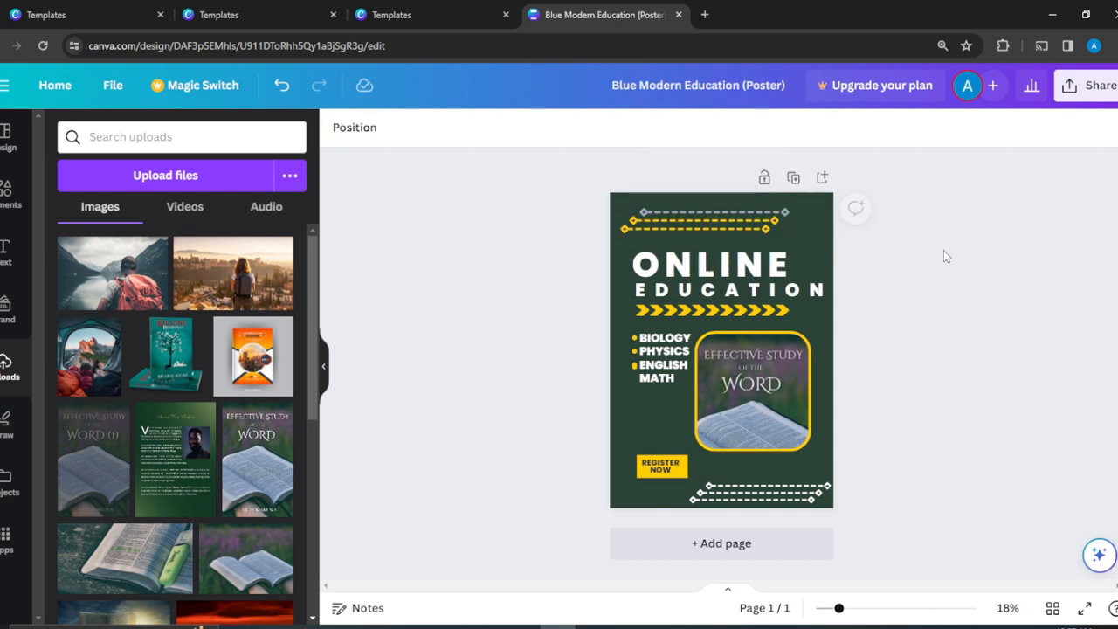
Recolor the middle dashed line above the ONLINE heading to the light gray-blue from the photo colors
click(741, 229)
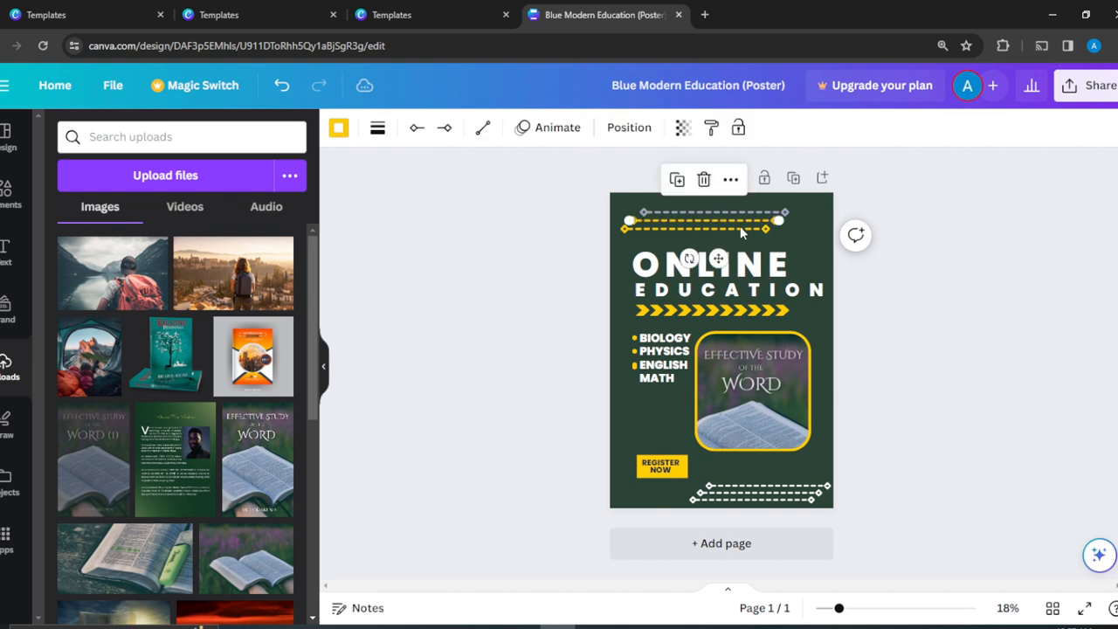
click(340, 130)
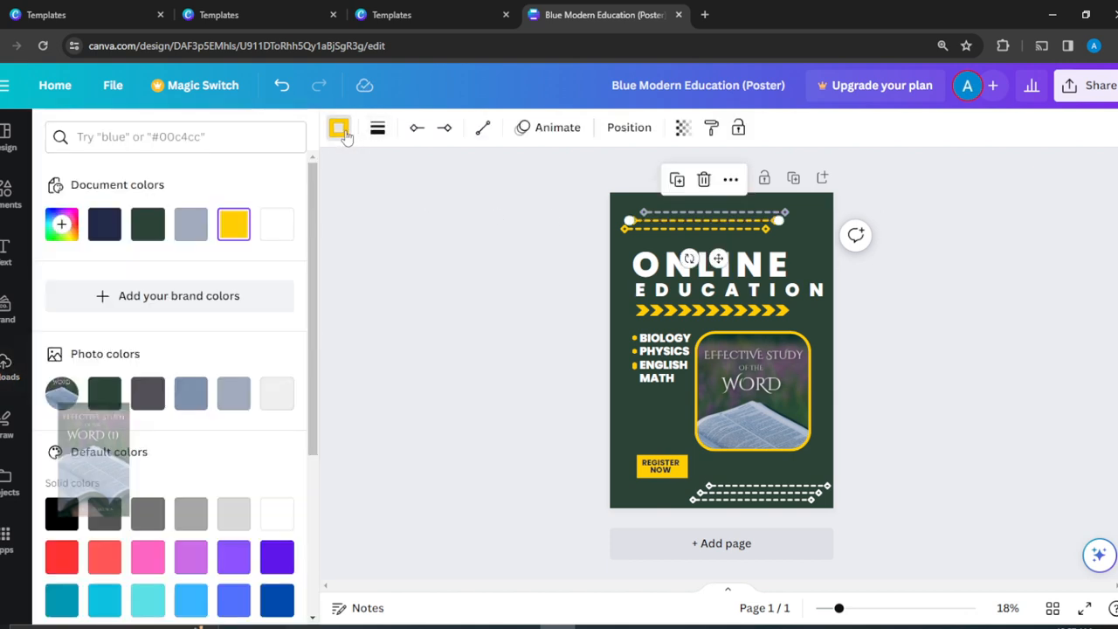
click(235, 397)
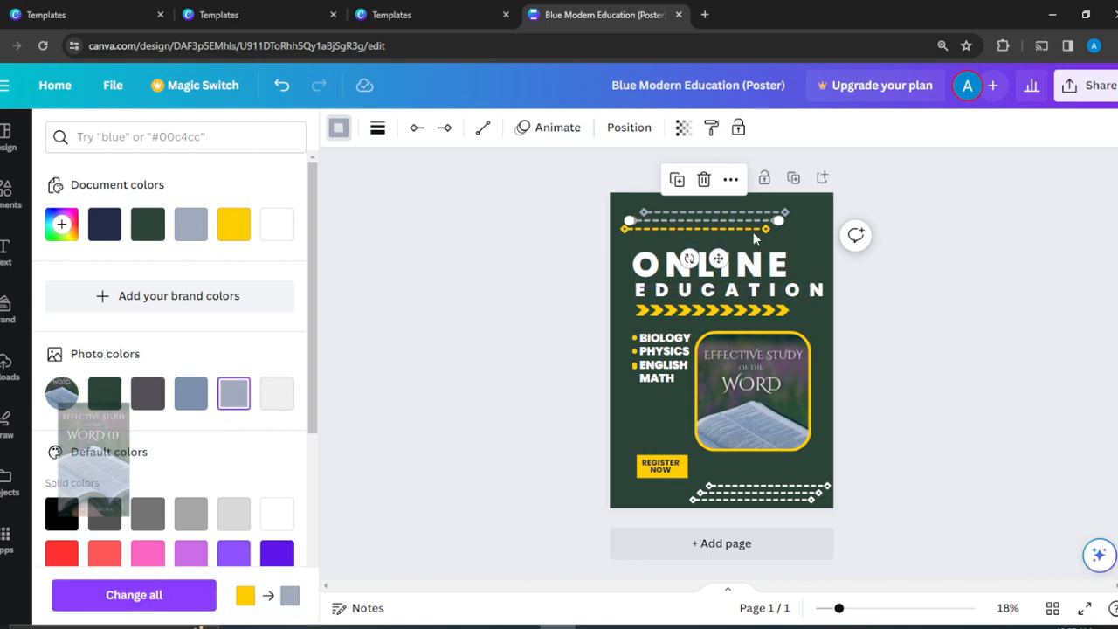
drag(753, 233, 754, 232)
key(ctrl+z)
key(Escape)
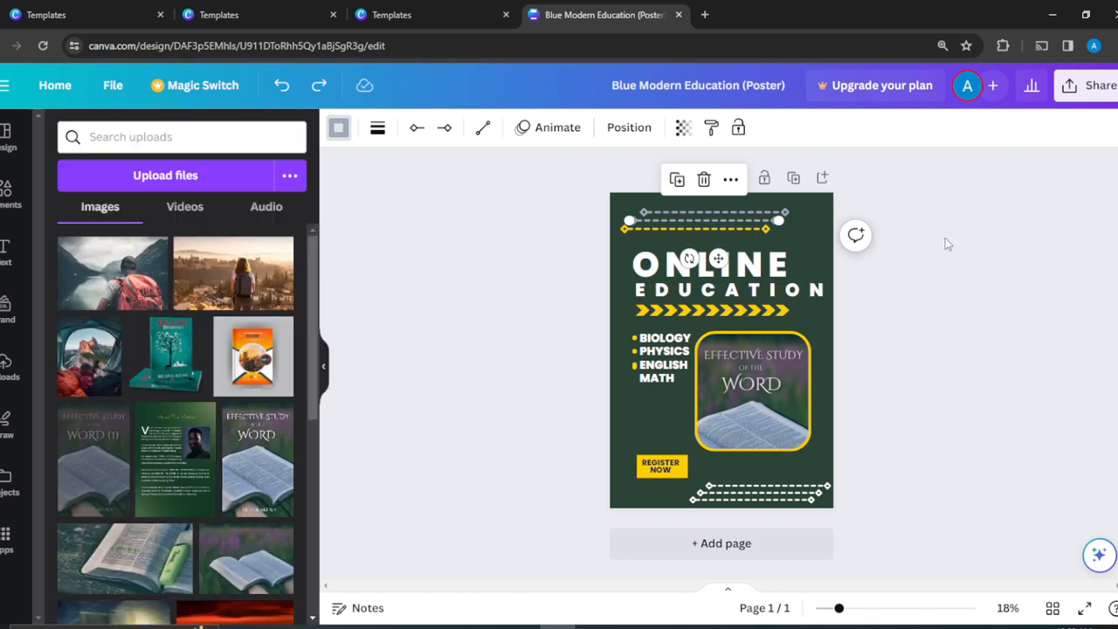
Recolor the lowest dashed line above the ONLINE heading to the light gray-blue from the document colors
click(760, 231)
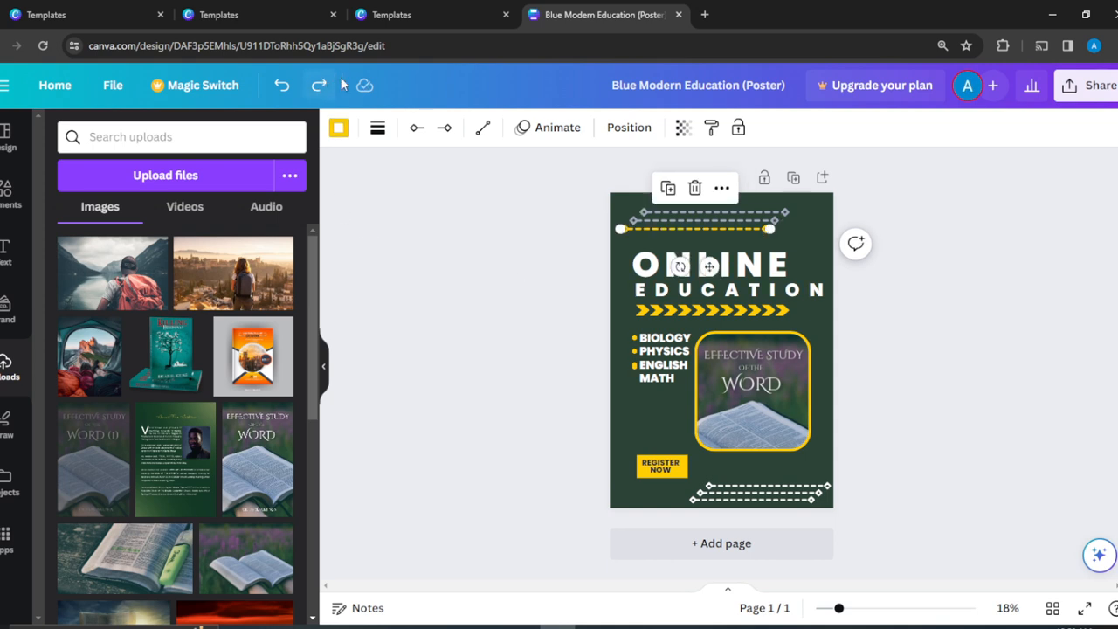
click(338, 129)
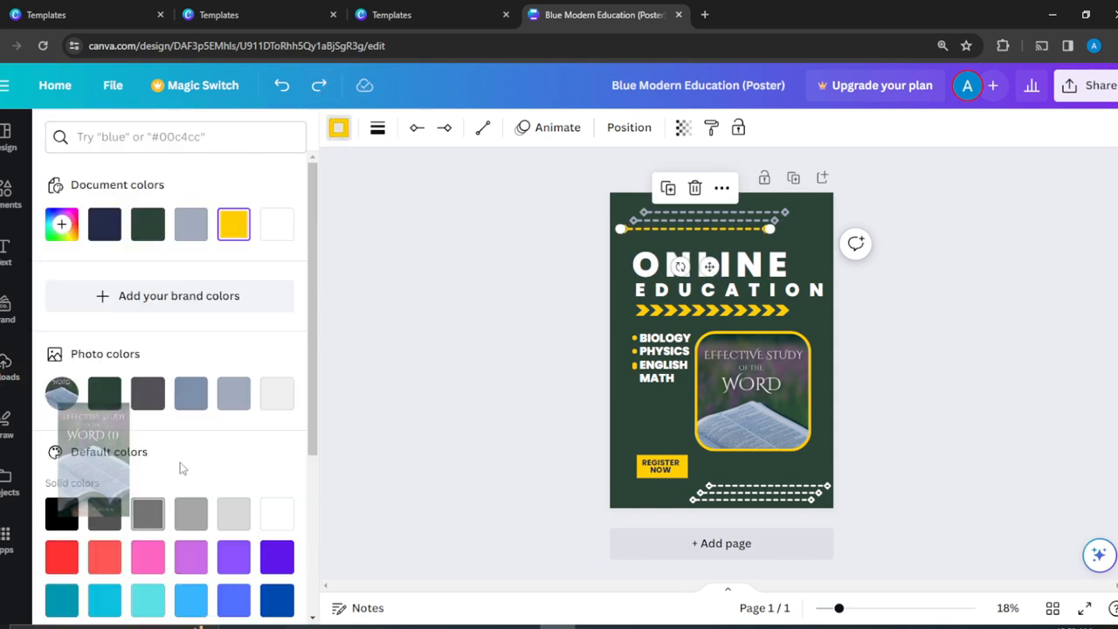
click(191, 224)
key(Escape)
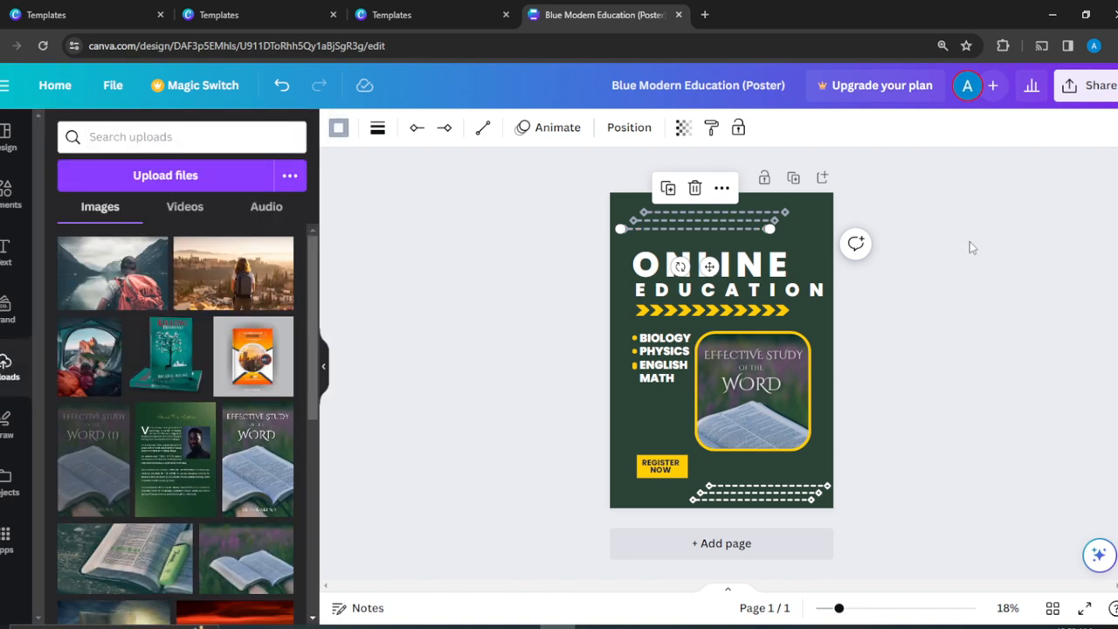
Try to resize the first yellow arrow beneath the EDUCATION heading and undo the change
click(760, 309)
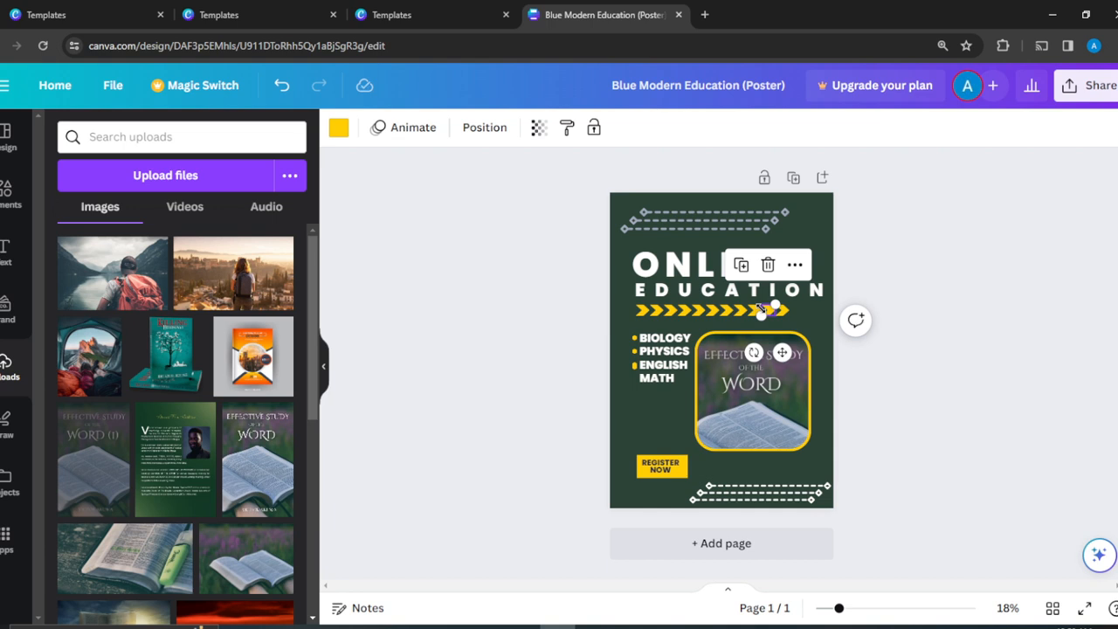
click(643, 316)
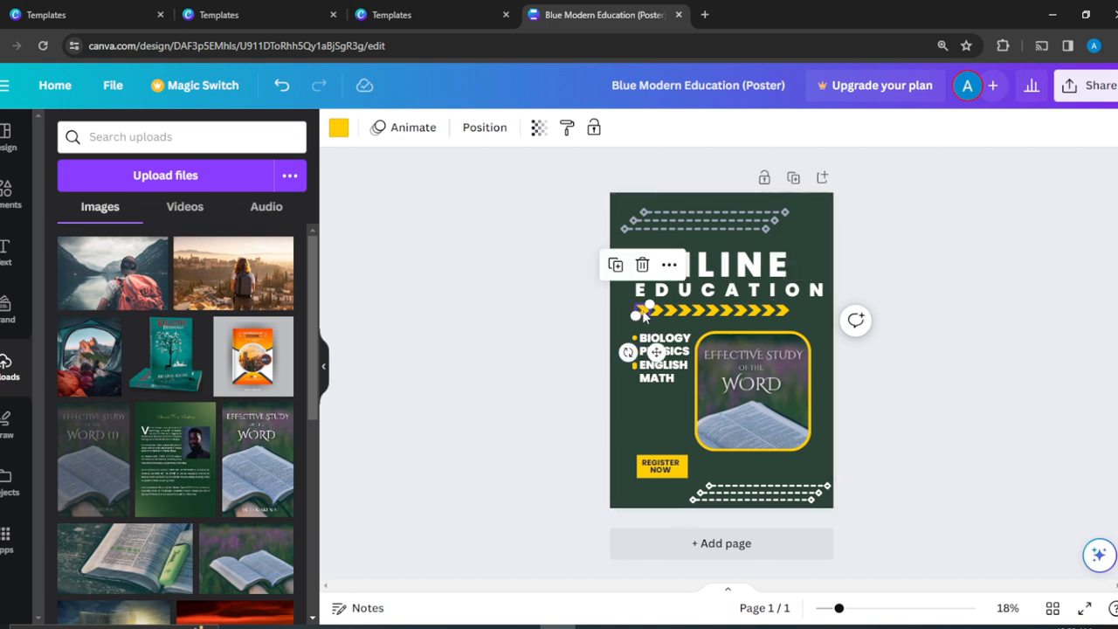
mouse_move(660, 318)
mouse_down()
mouse_move(675, 317)
mouse_move(638, 312)
mouse_move(651, 311)
mouse_up()
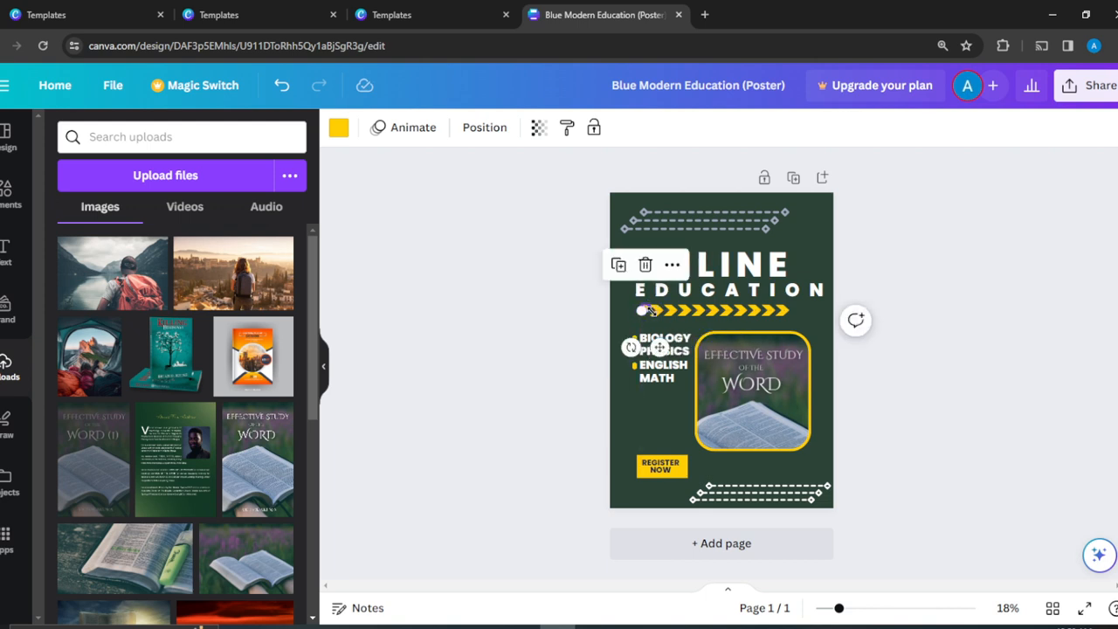
key(ctrl+z)
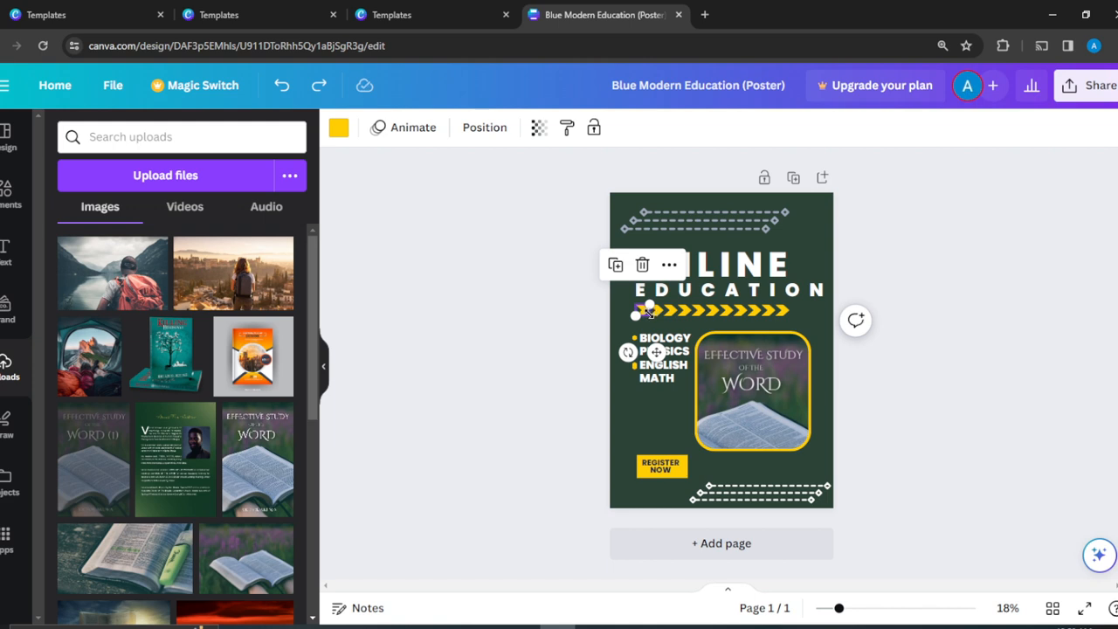
click(986, 204)
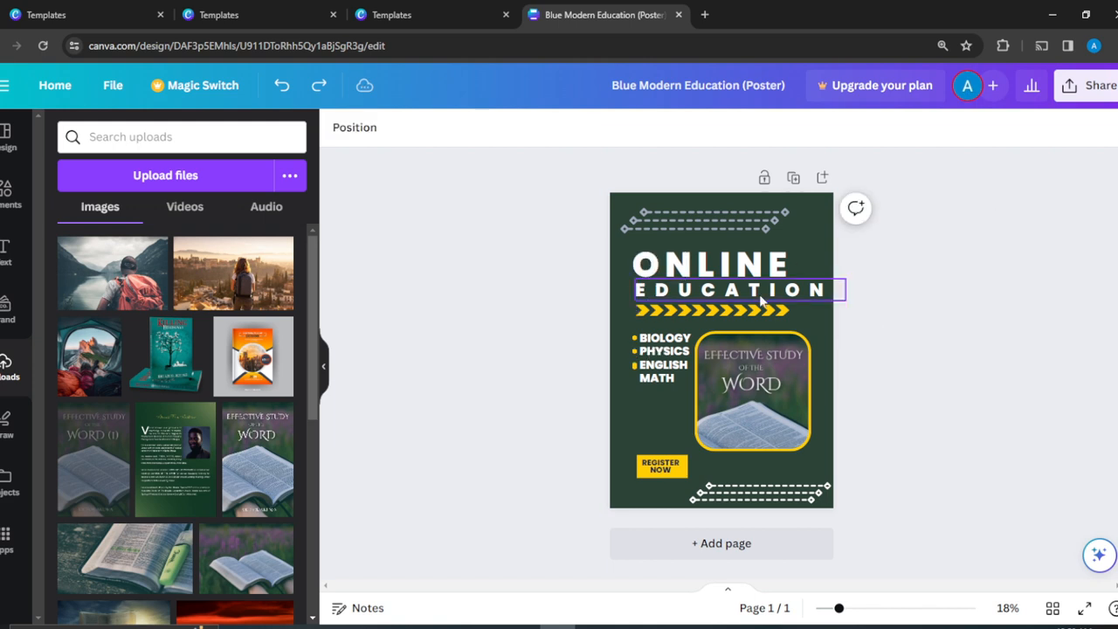
Try to select the first few yellow arrows in the row beneath the EDUCATION heading
click(641, 309)
drag(641, 307, 658, 315)
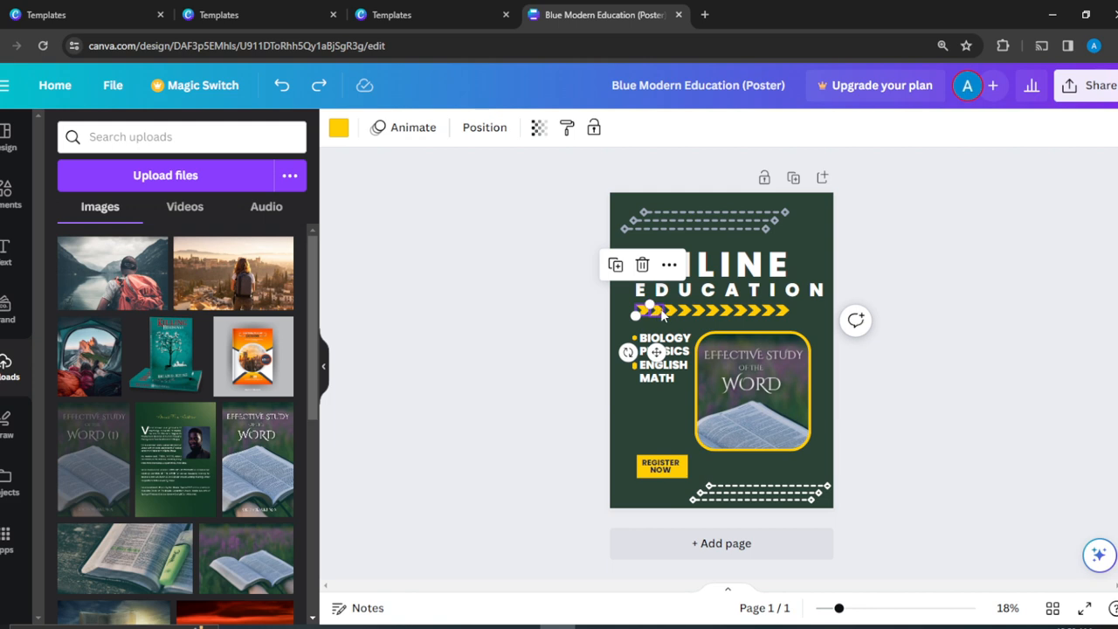
click(661, 311)
click(675, 310)
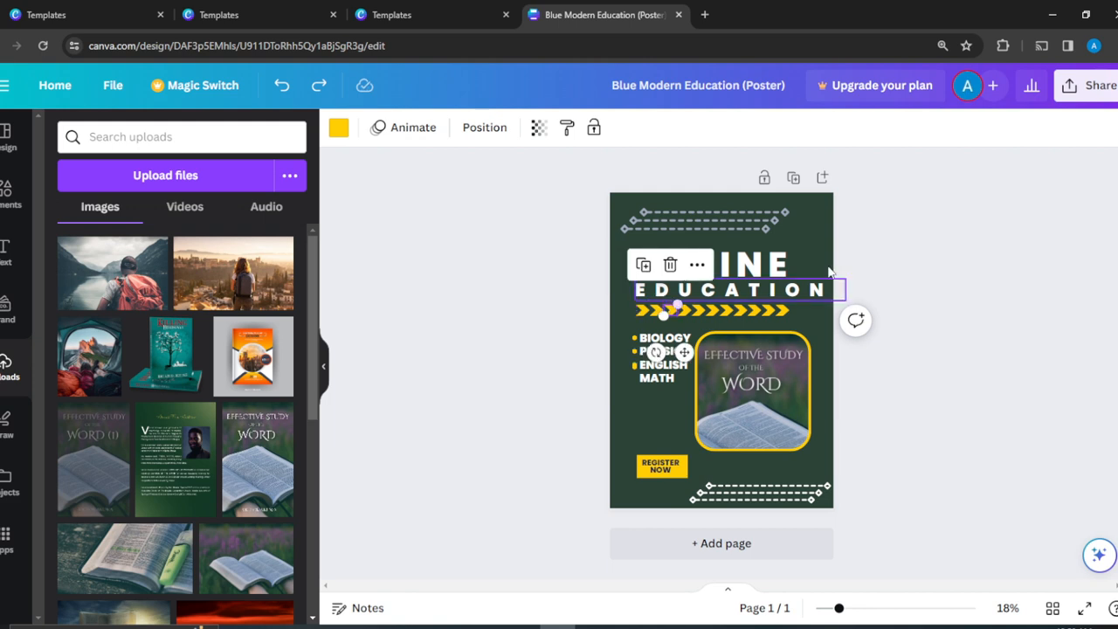
click(969, 225)
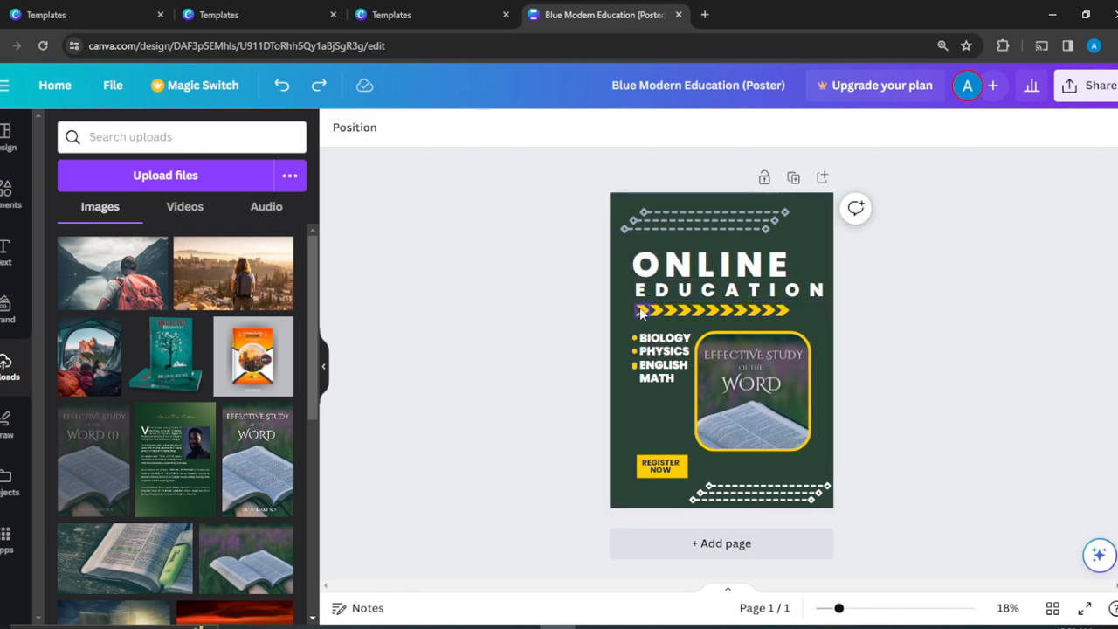
Recolor the first two yellow arrows beneath the EDUCATION heading to the light gray-blue from the document colors
click(640, 311)
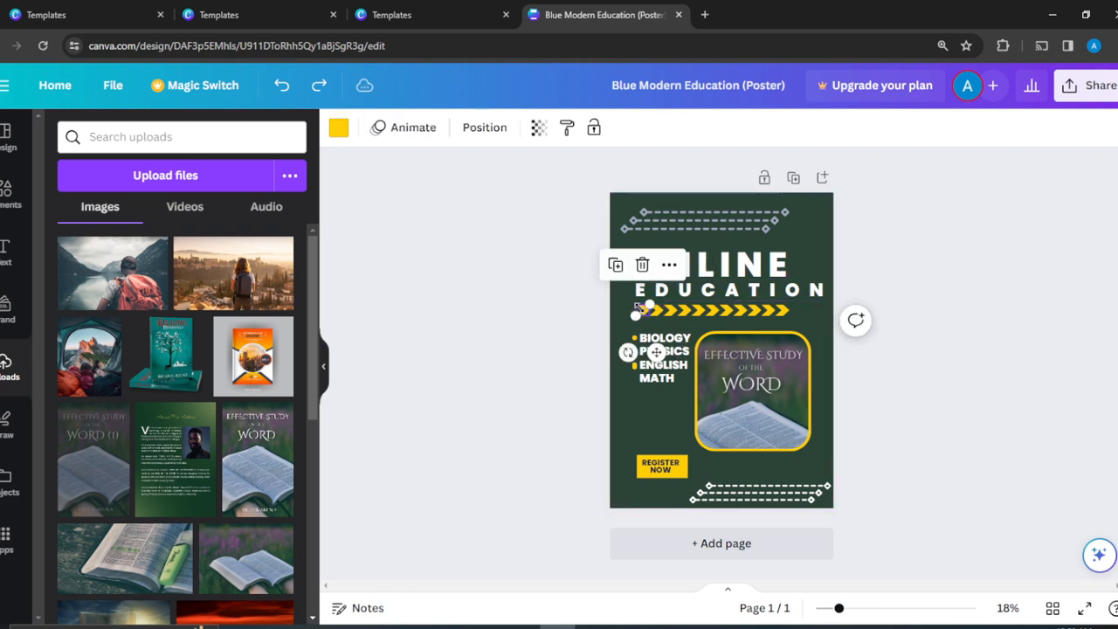
click(339, 127)
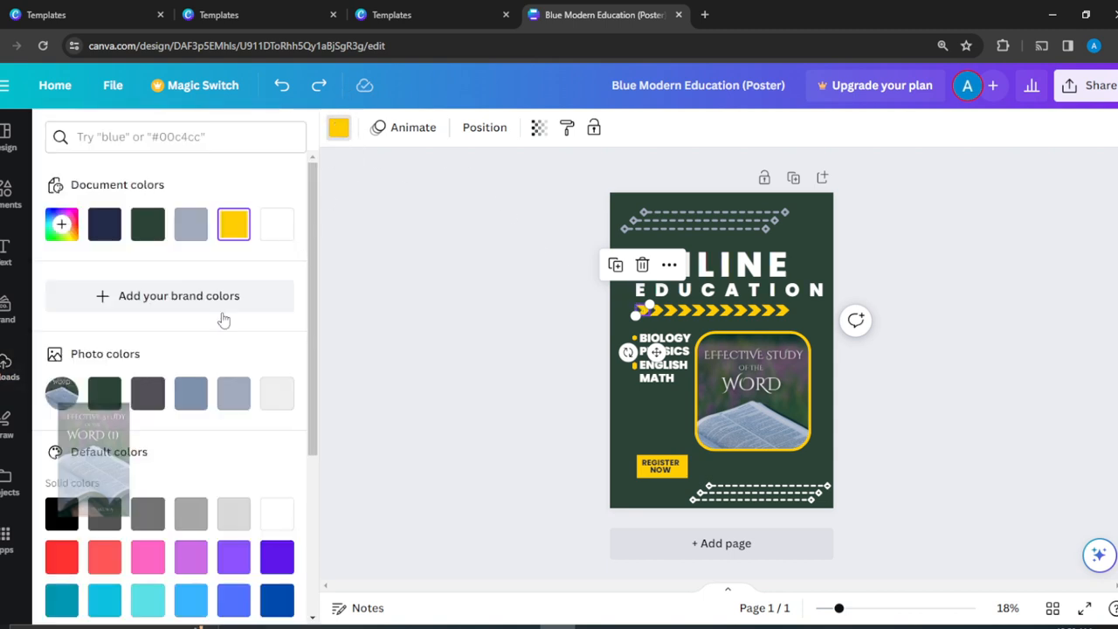
click(190, 221)
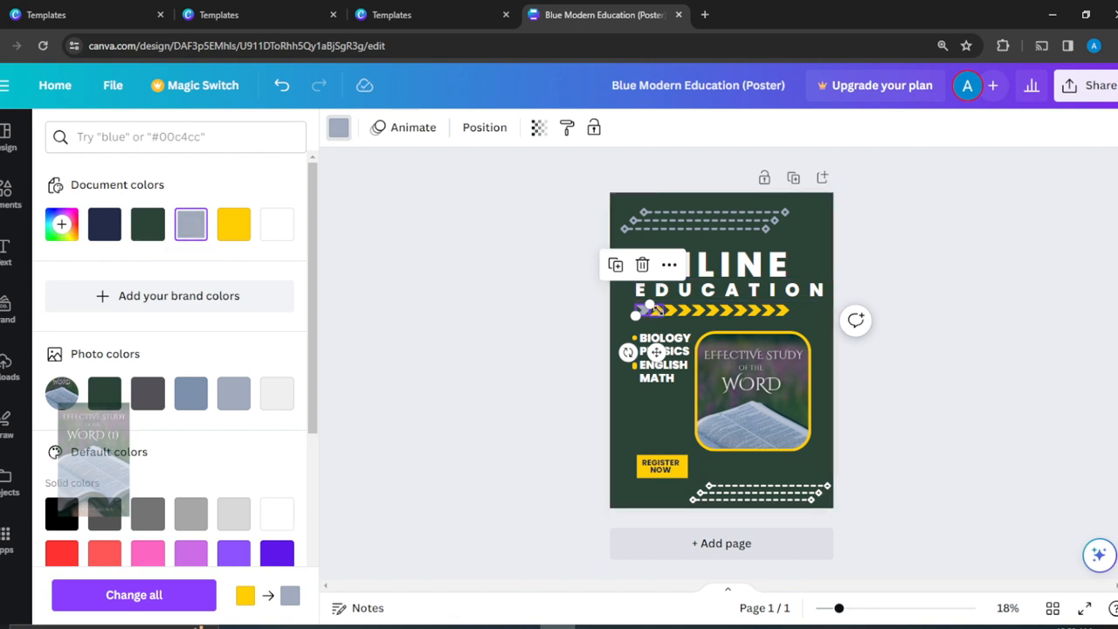
click(657, 310)
click(339, 128)
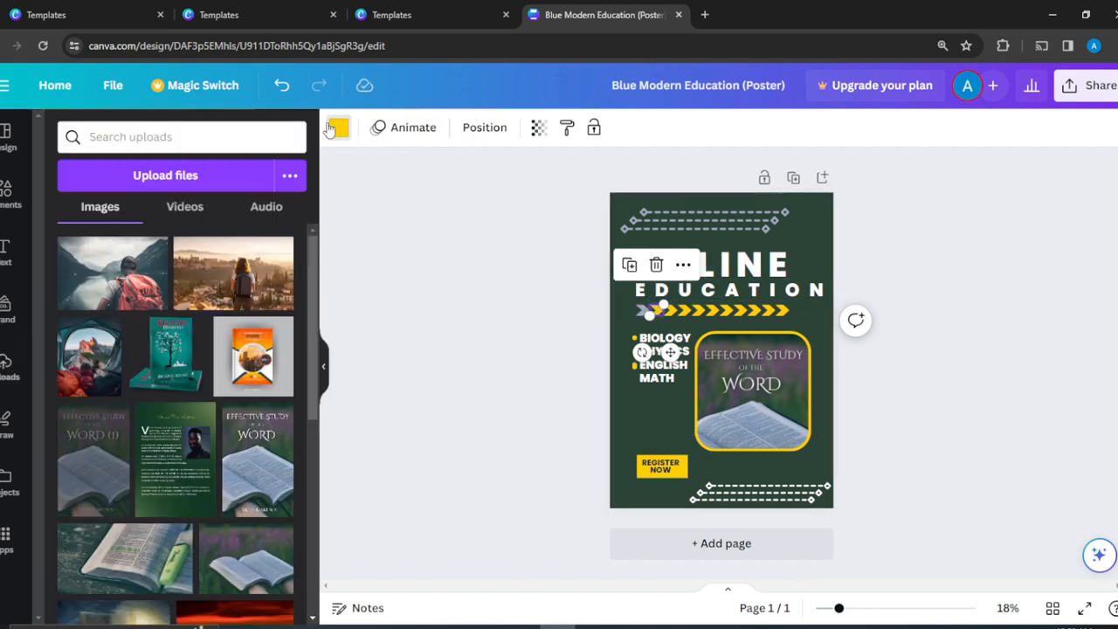
click(338, 128)
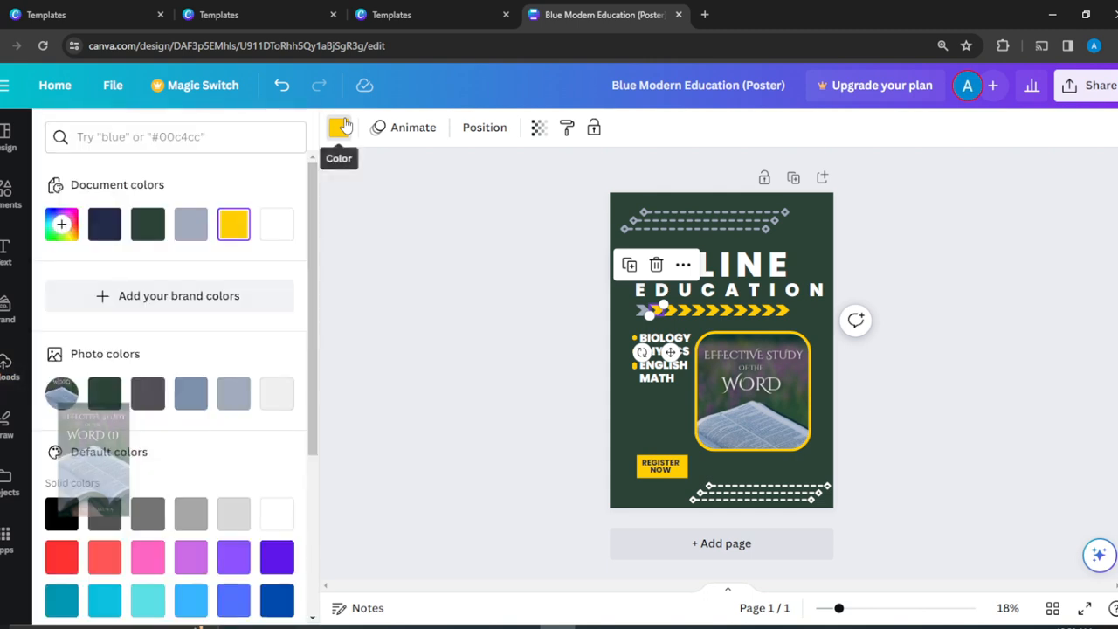
click(191, 225)
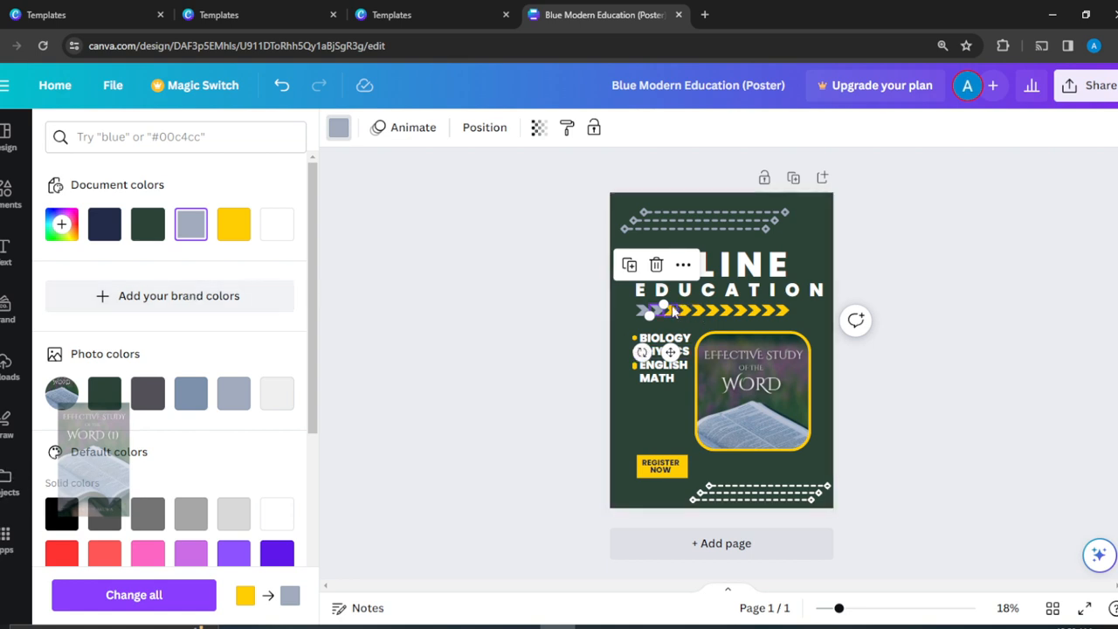
Recolor the third through sixth arrows beneath the EDUCATION heading to the light gray-blue document color #a2abbd
click(234, 225)
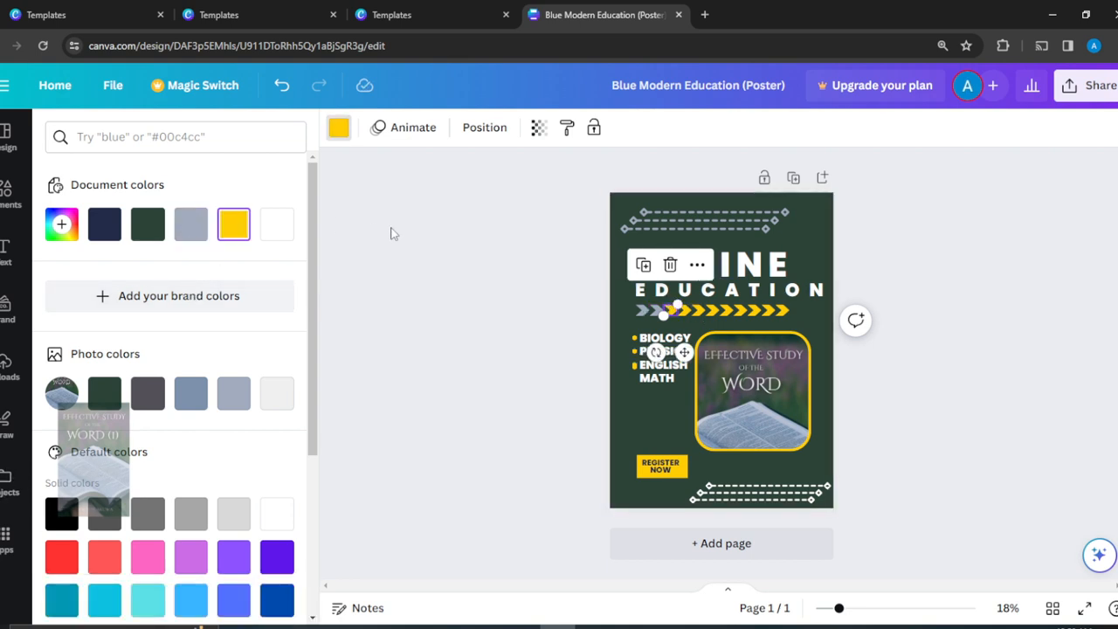
click(190, 225)
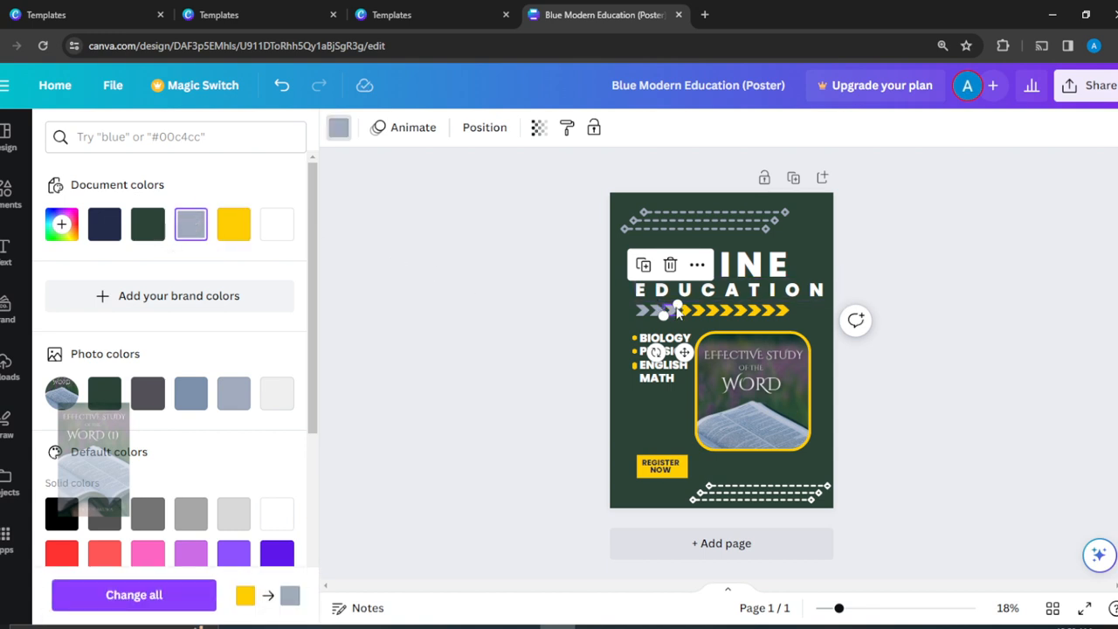
key(ctrl+z)
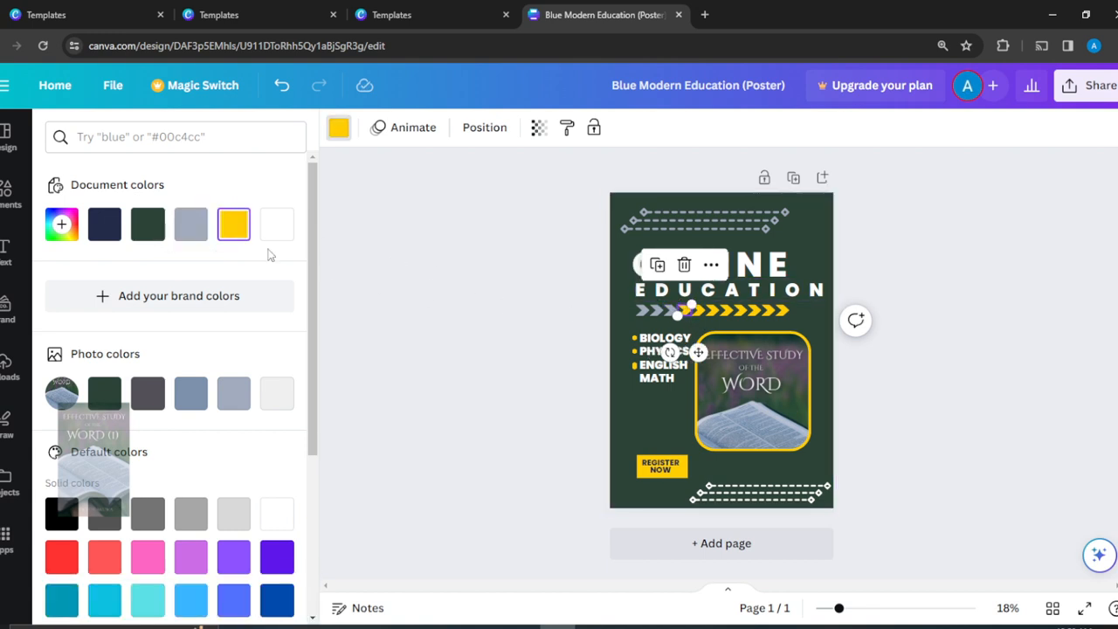
click(200, 230)
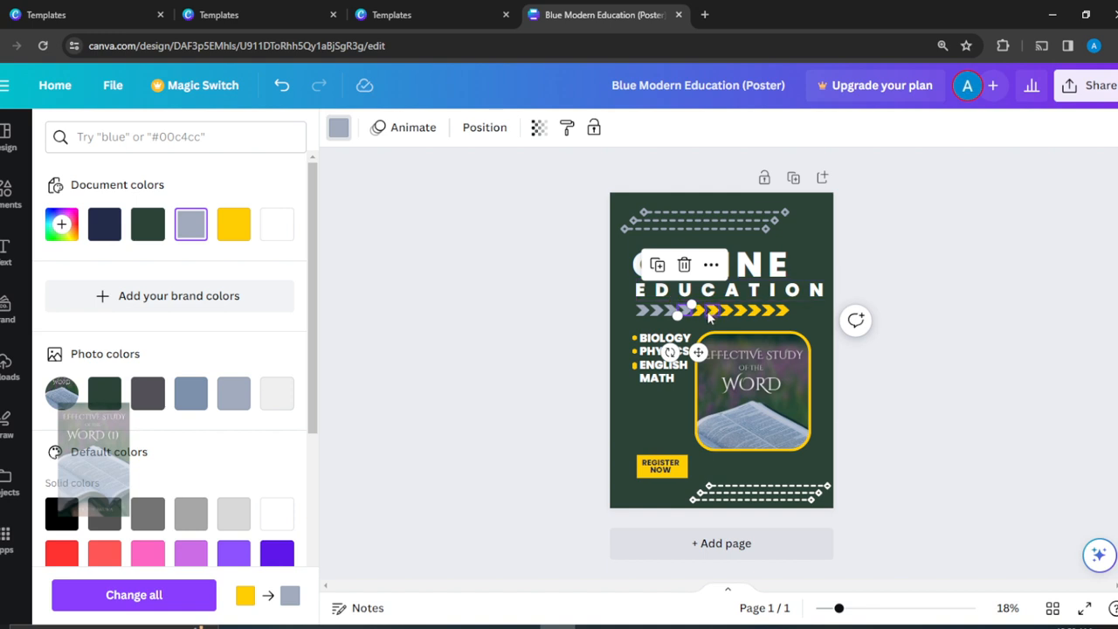
key(ctrl+z)
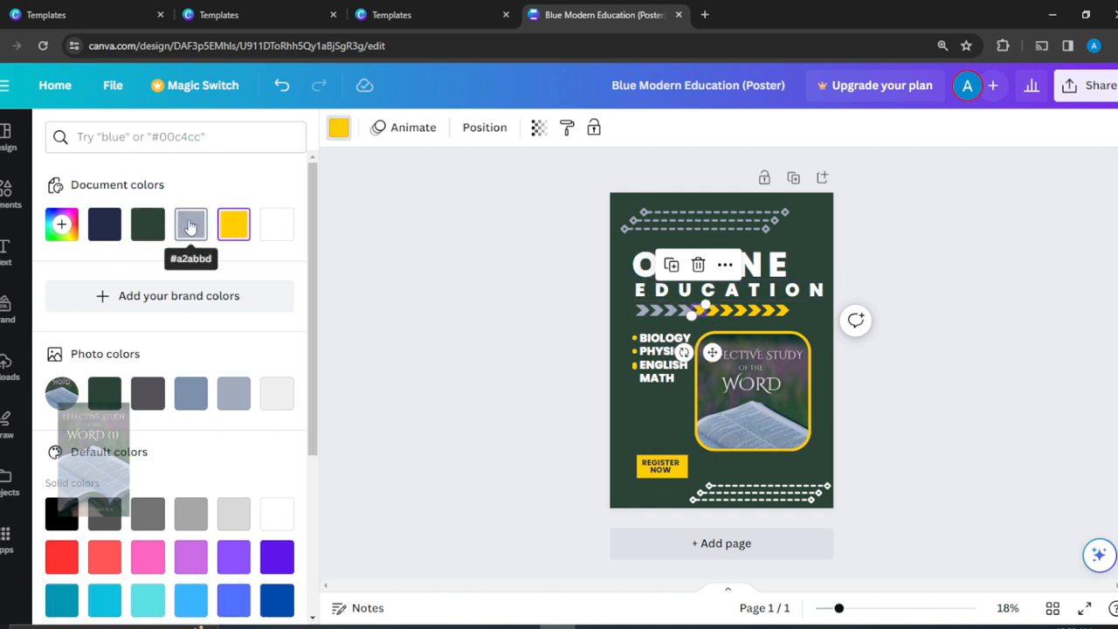
click(191, 224)
key(ctrl+z)
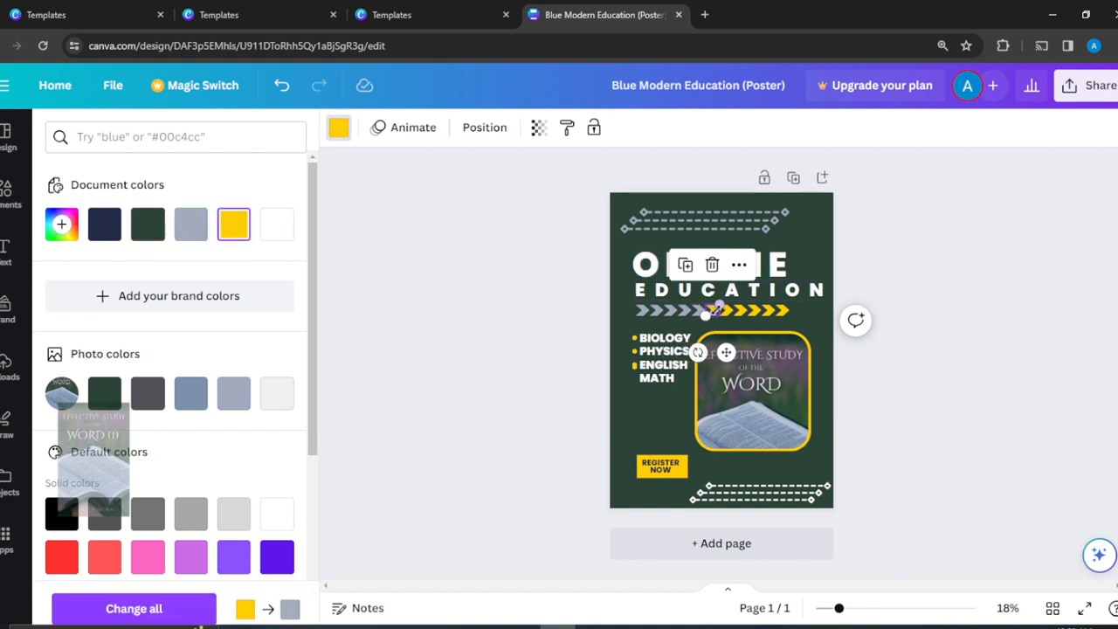
click(193, 227)
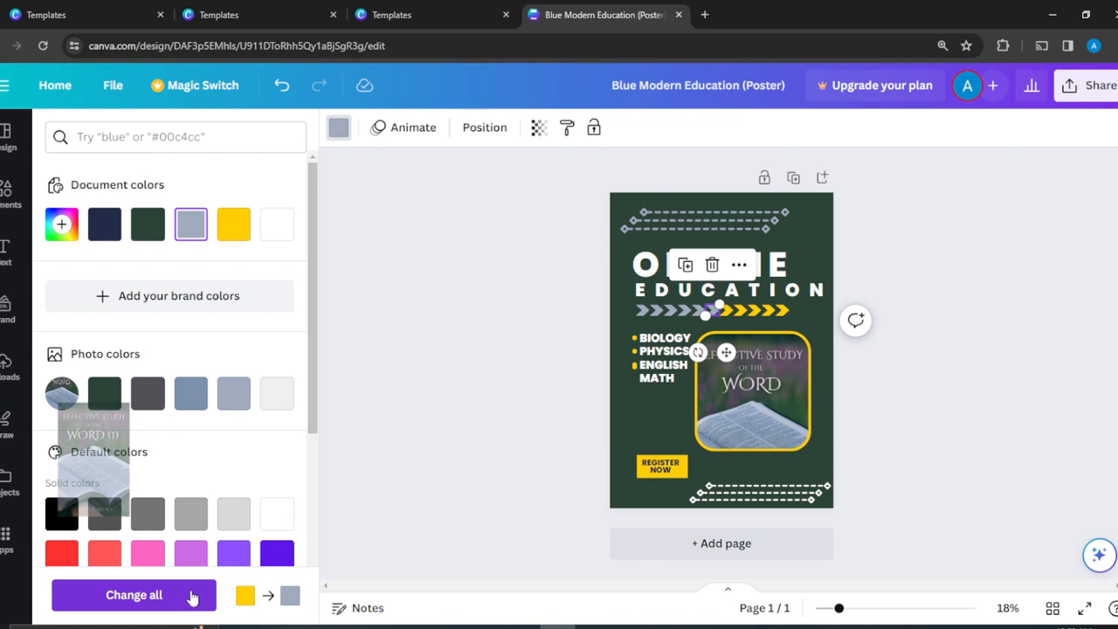
Try replacing all yellow in the design with the light gray-blue and undo the replacement
click(192, 595)
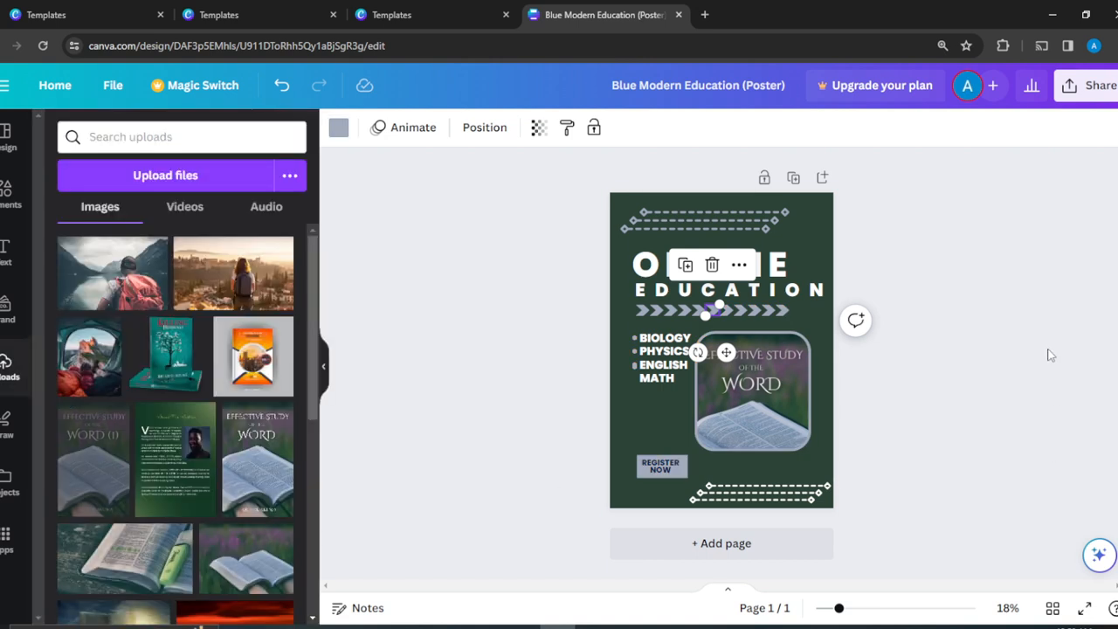
click(944, 193)
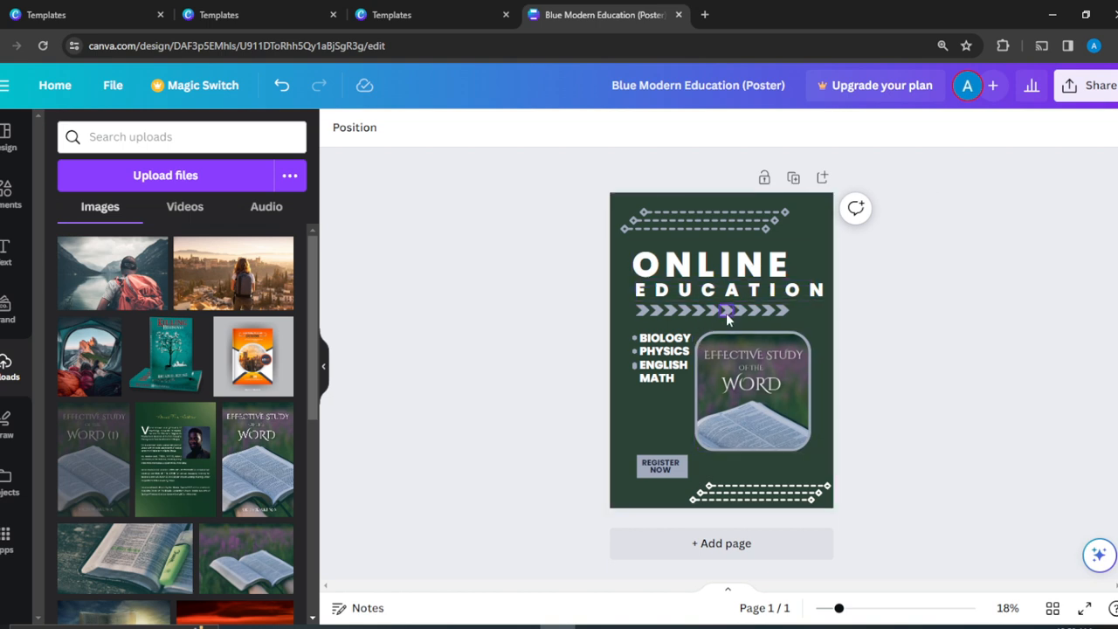
key(ctrl+z)
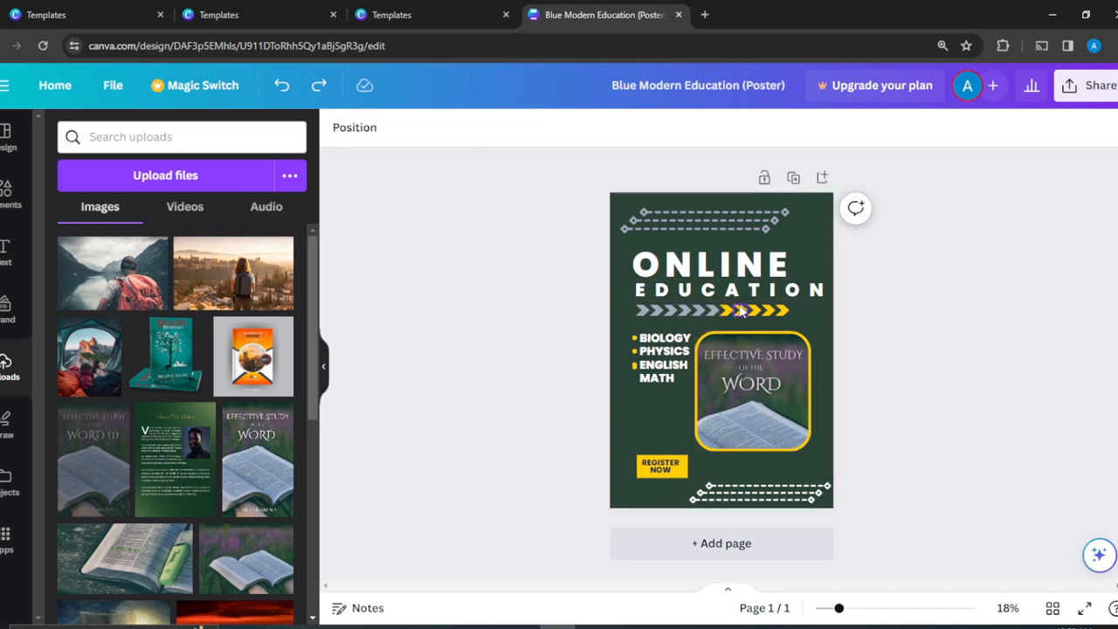
Recolor the seventh arrow to the light gray-blue document color and apply the change to every yellow element in the design
click(732, 310)
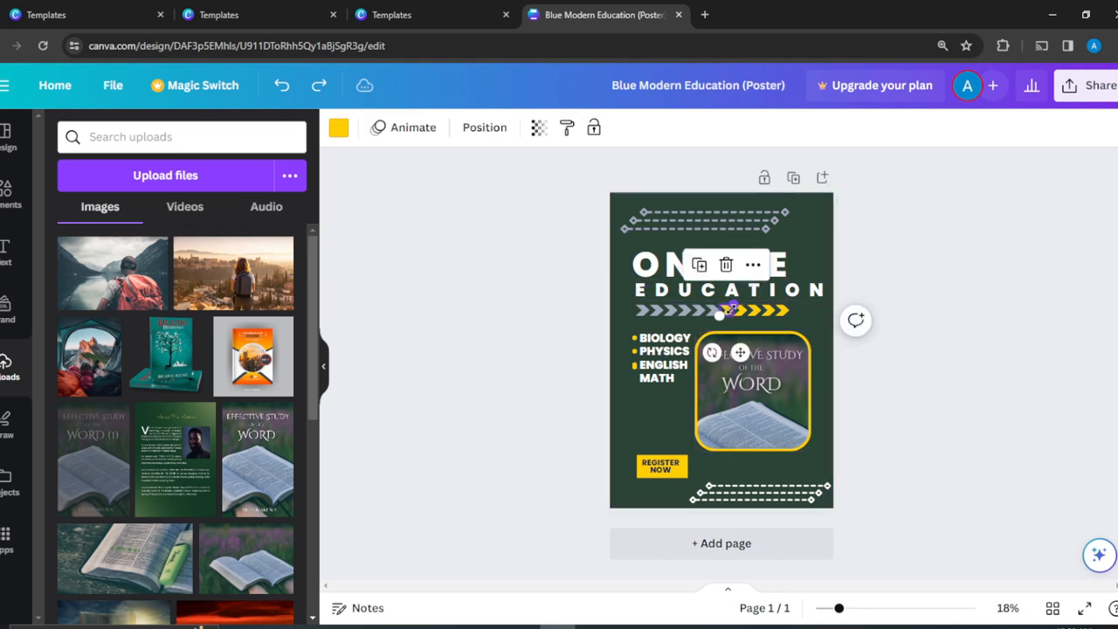
click(338, 129)
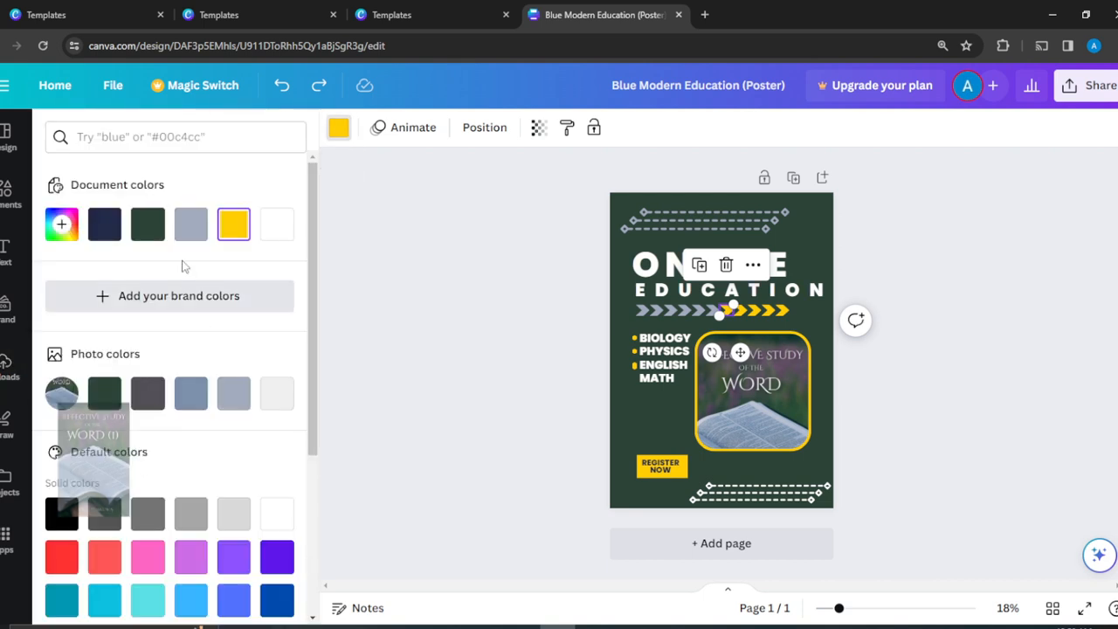
click(190, 225)
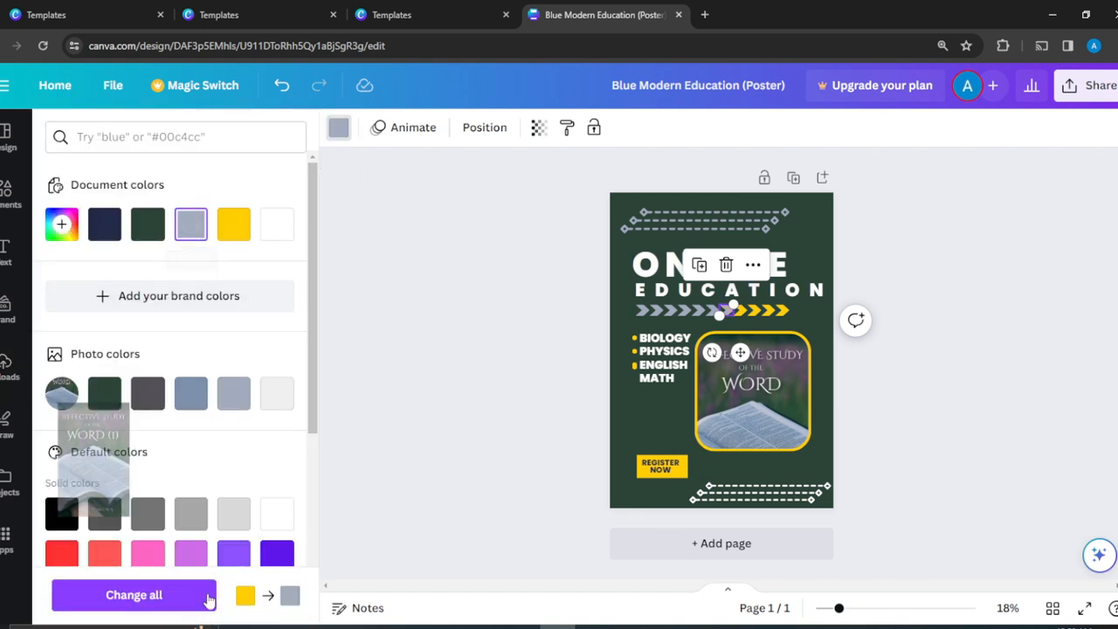
click(178, 606)
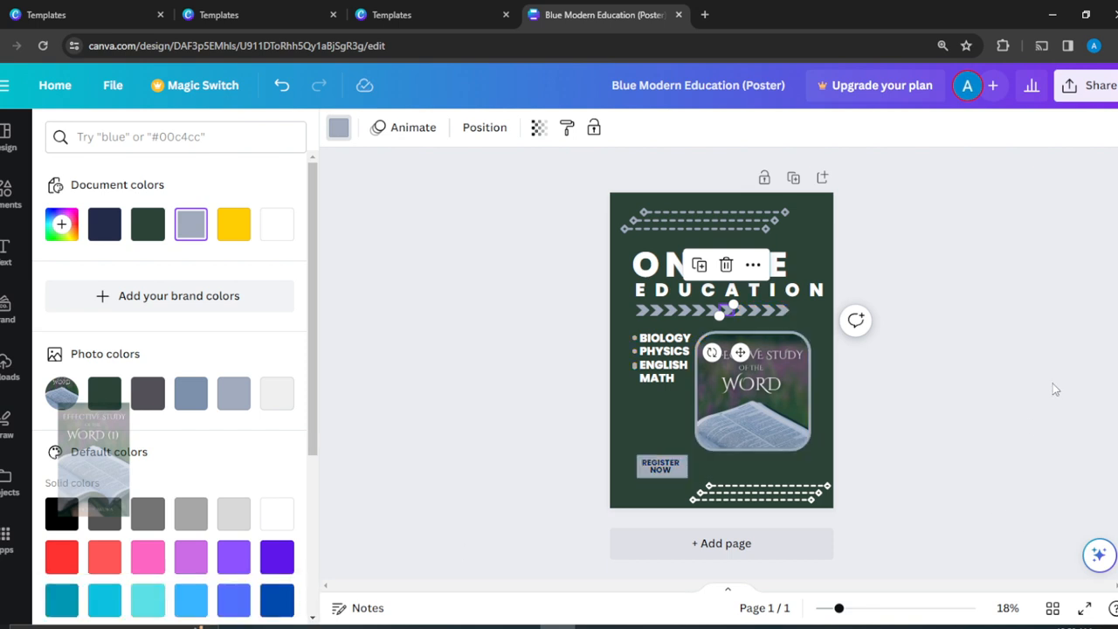
click(948, 208)
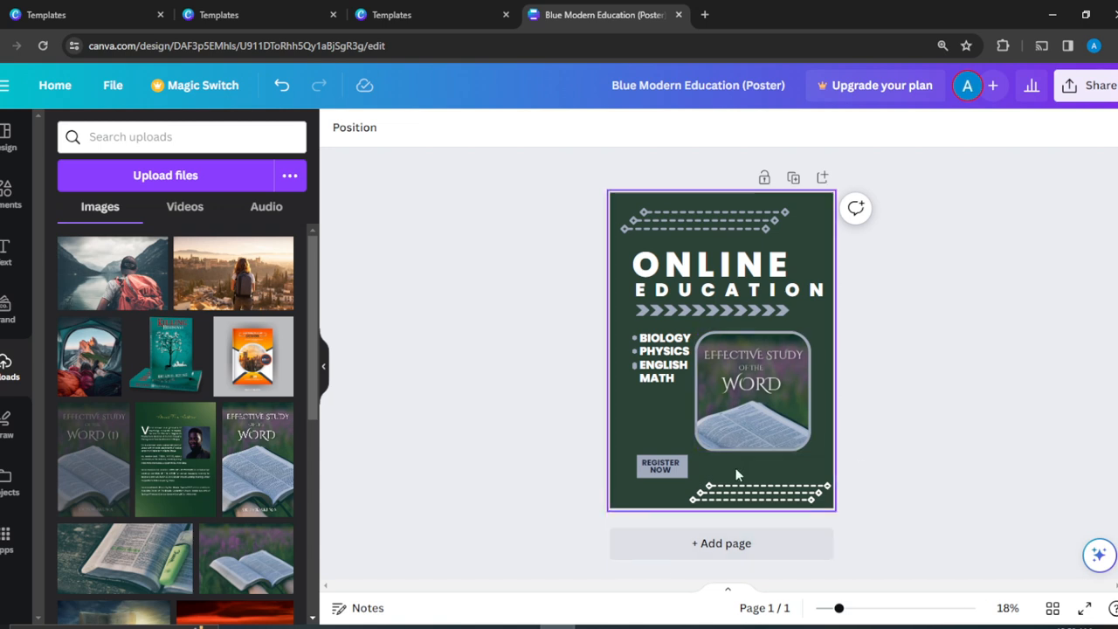
Delete the group of white dashed lines in the poster's lower right corner
click(796, 500)
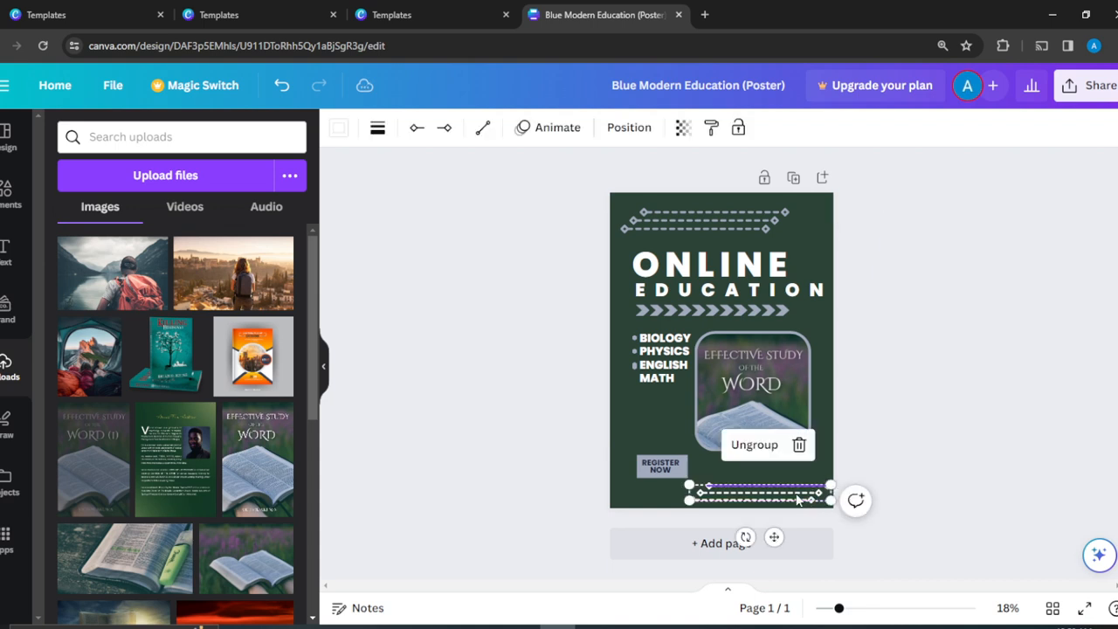
click(786, 453)
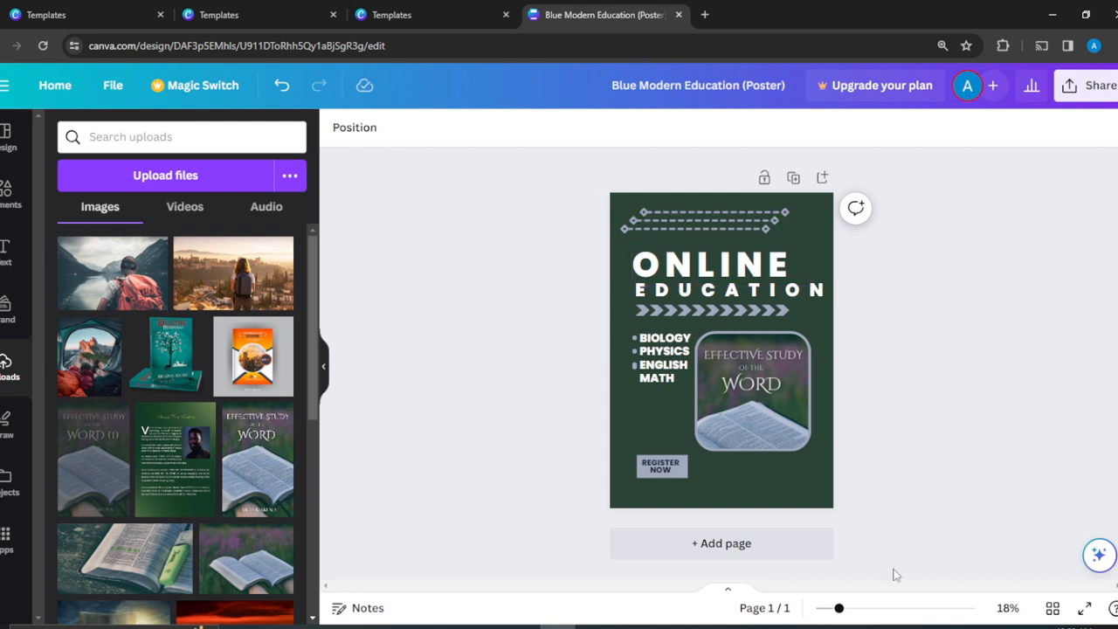
Try to move the topmost dashed line up to the poster's upper edge and undo the move
click(722, 209)
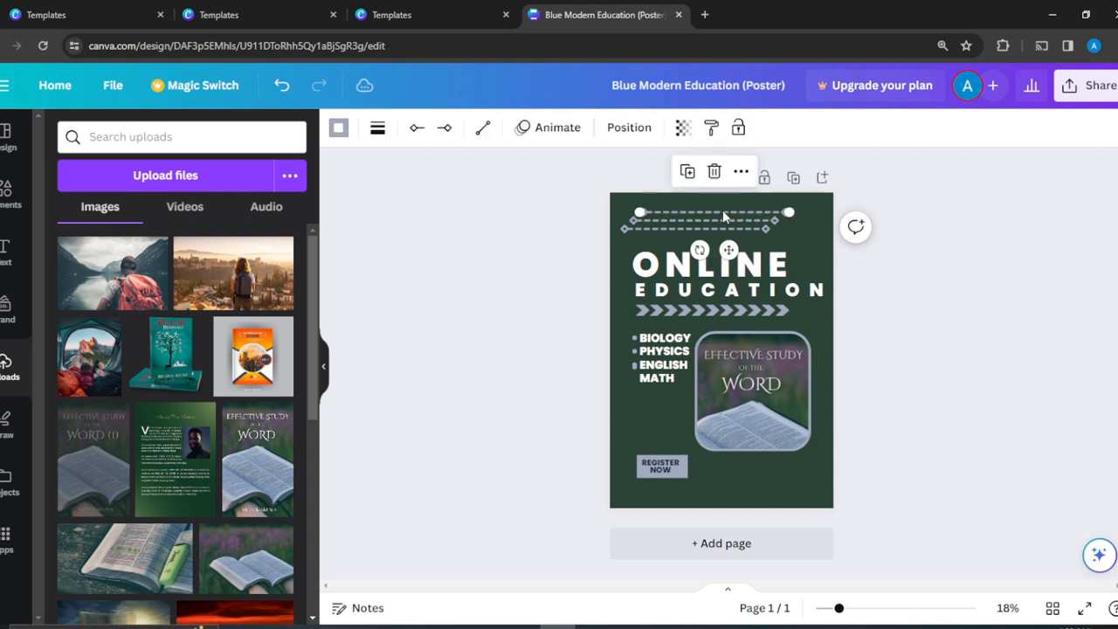
drag(722, 210, 721, 186)
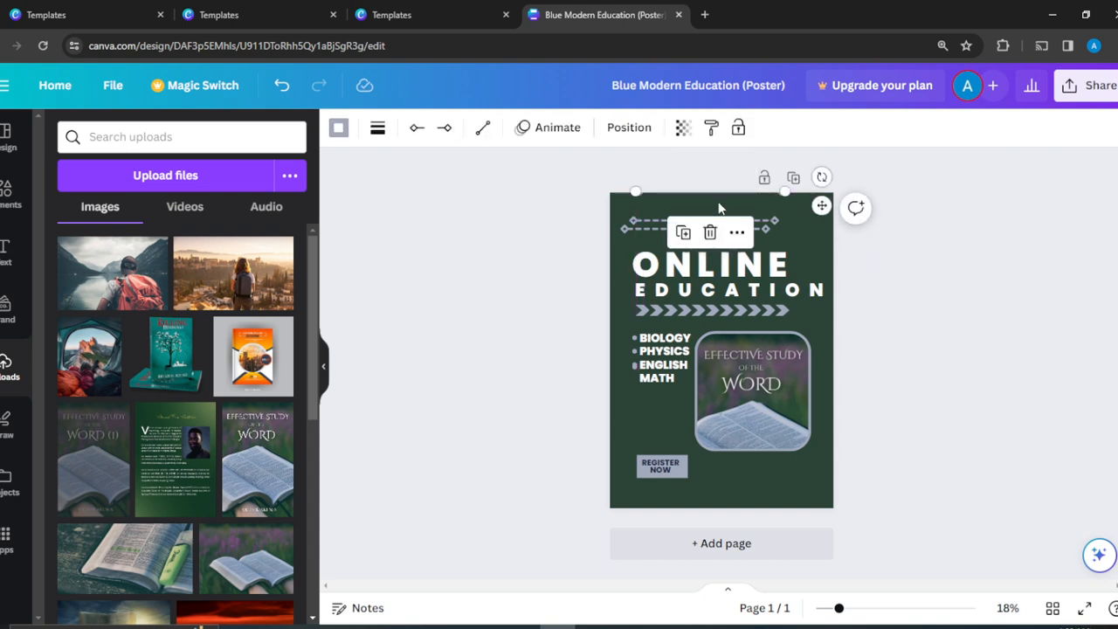
key(ctrl+z)
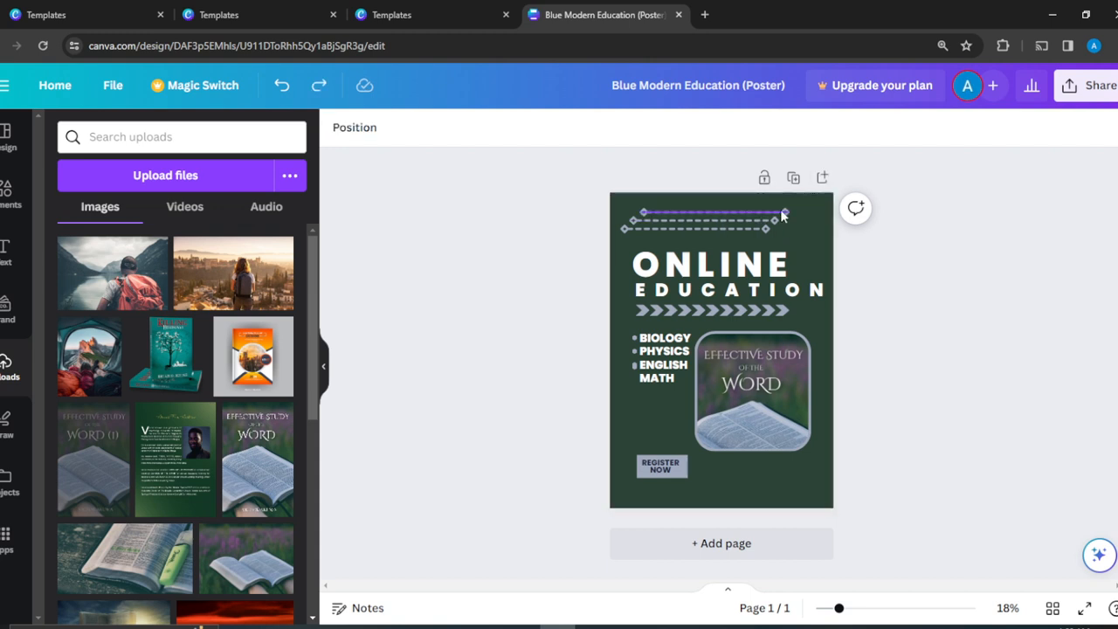
Delete the topmost of the three dashed lines above the ONLINE heading
click(781, 212)
click(714, 173)
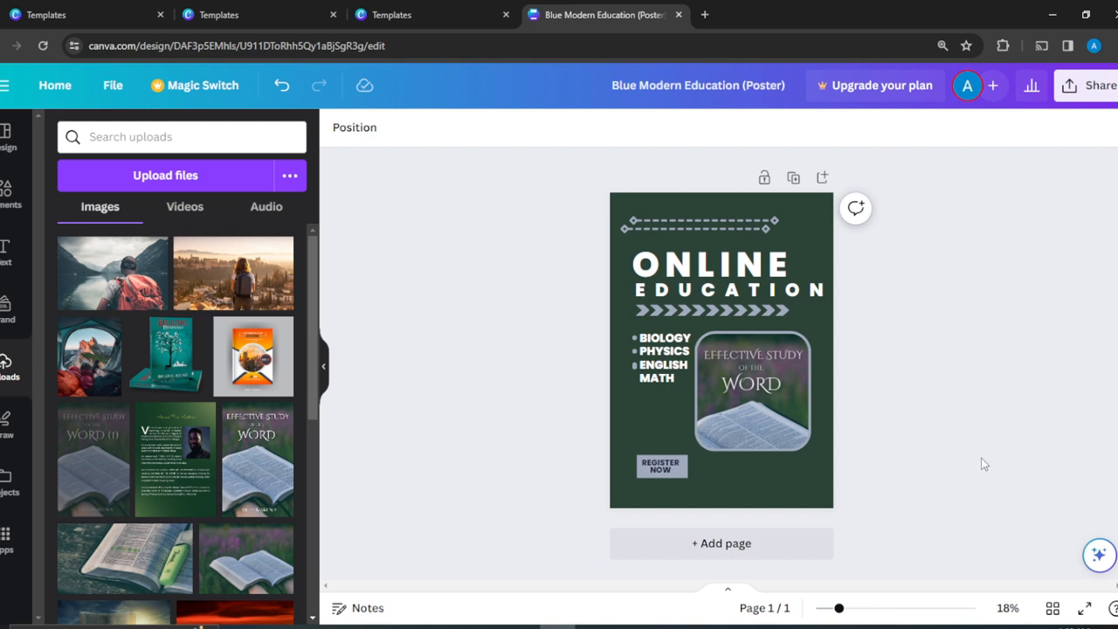
Try the upper of the two remaining dashed lines as a slanted line in the poster's lower right corner and delete it
click(745, 225)
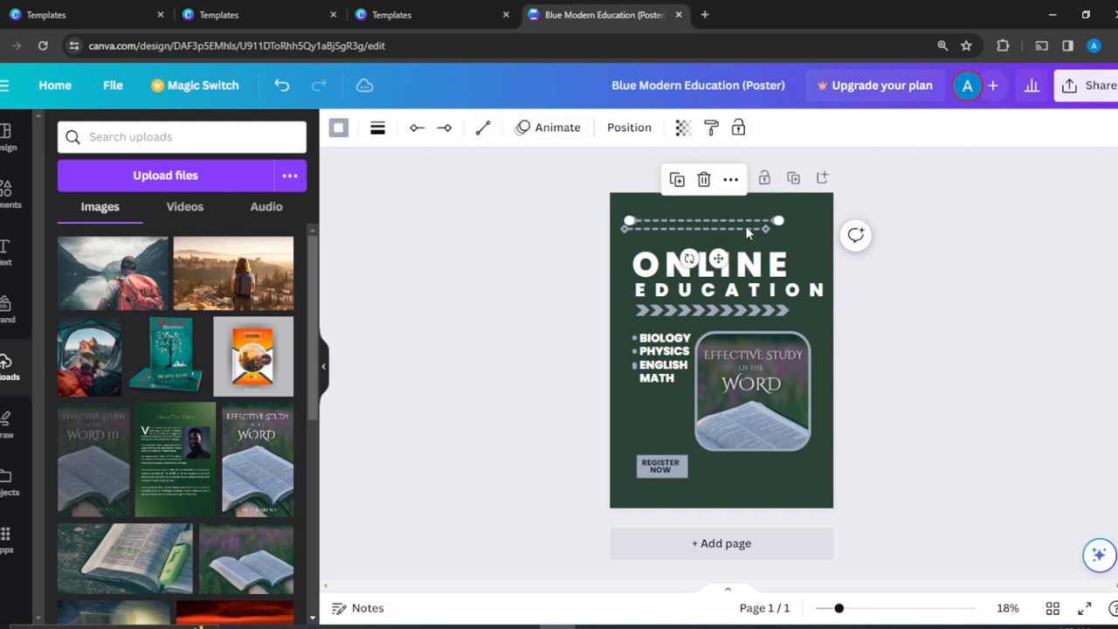
drag(745, 226, 800, 491)
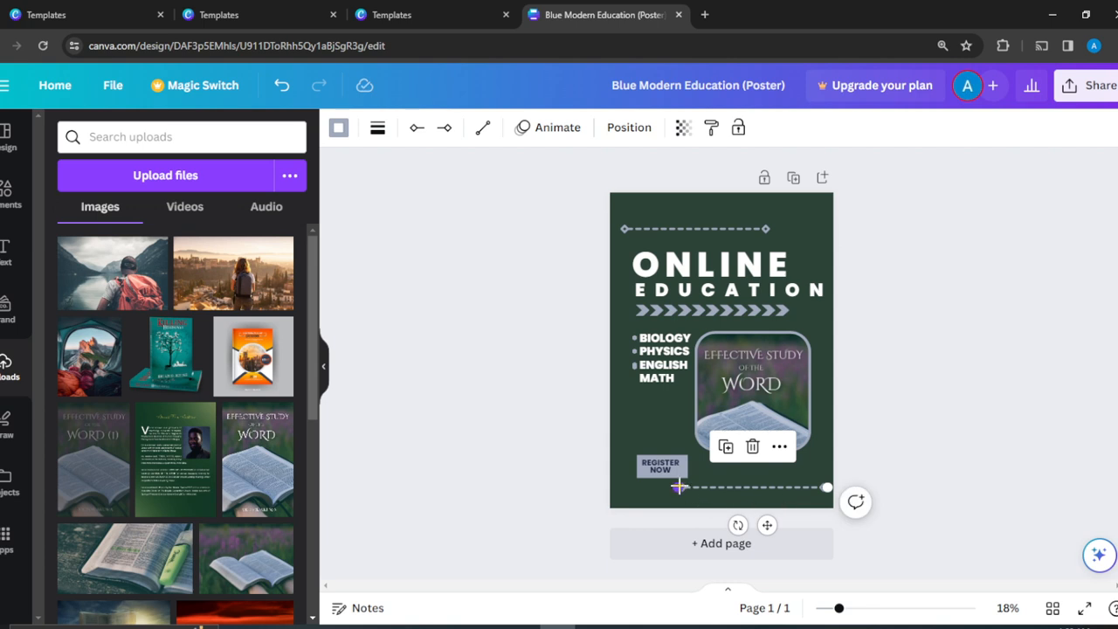
drag(679, 486, 767, 453)
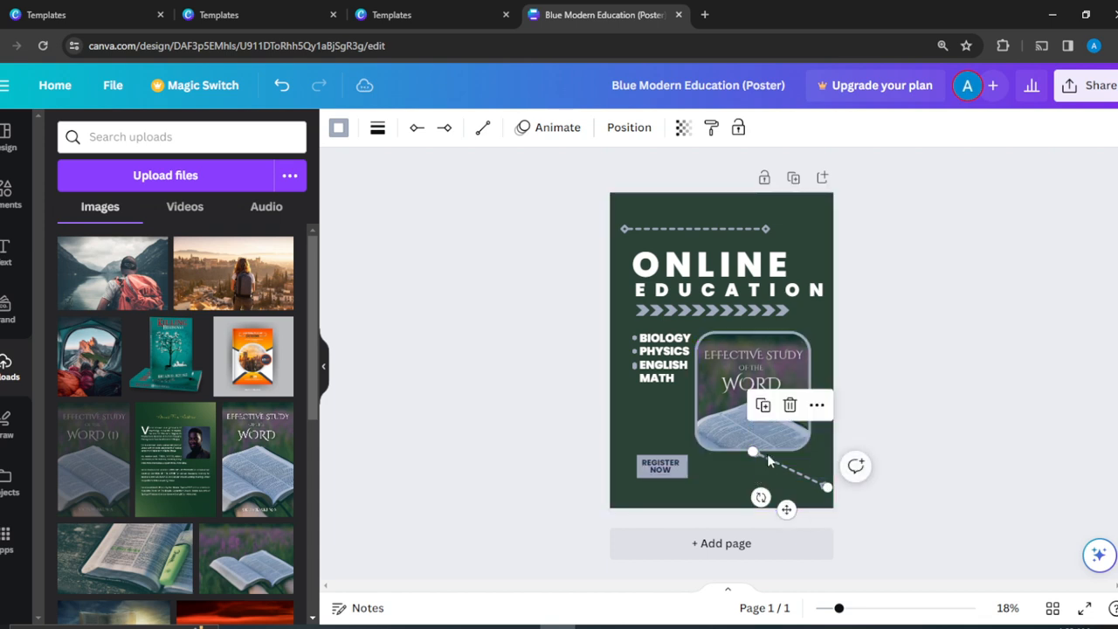
click(790, 404)
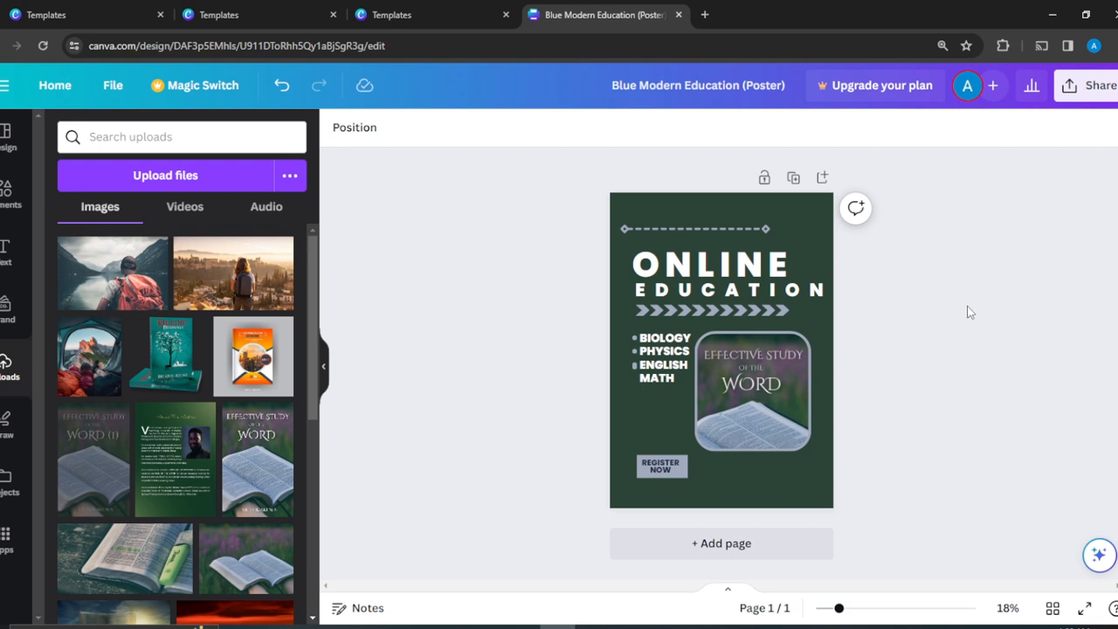
Move the remaining dashed line slightly up and place a duplicate just below it, shifted a little to the right
drag(714, 226, 713, 220)
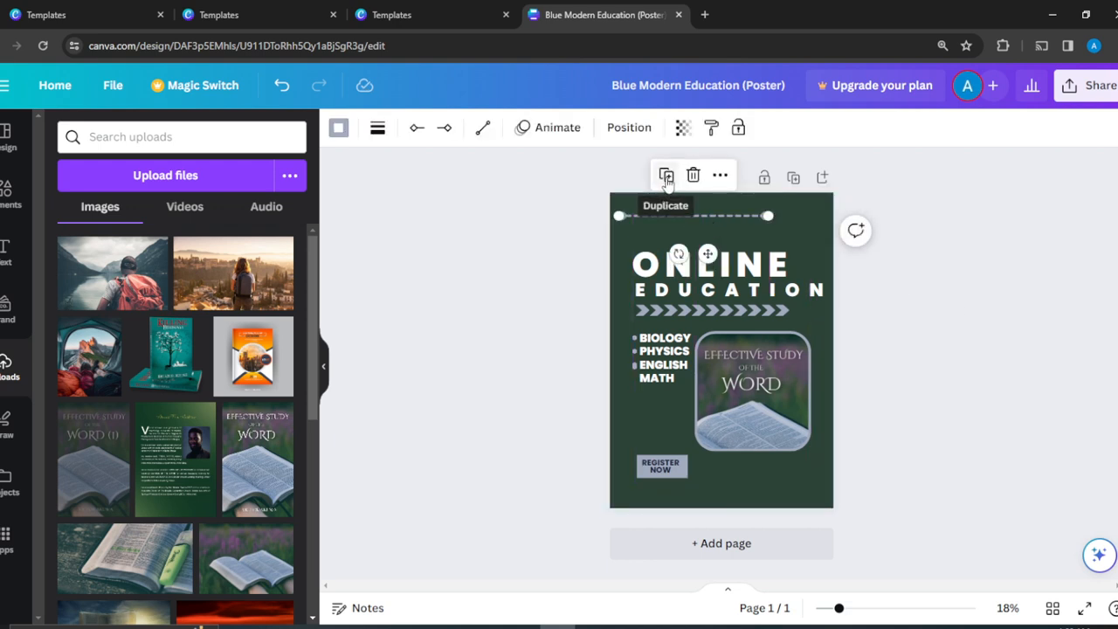
click(668, 178)
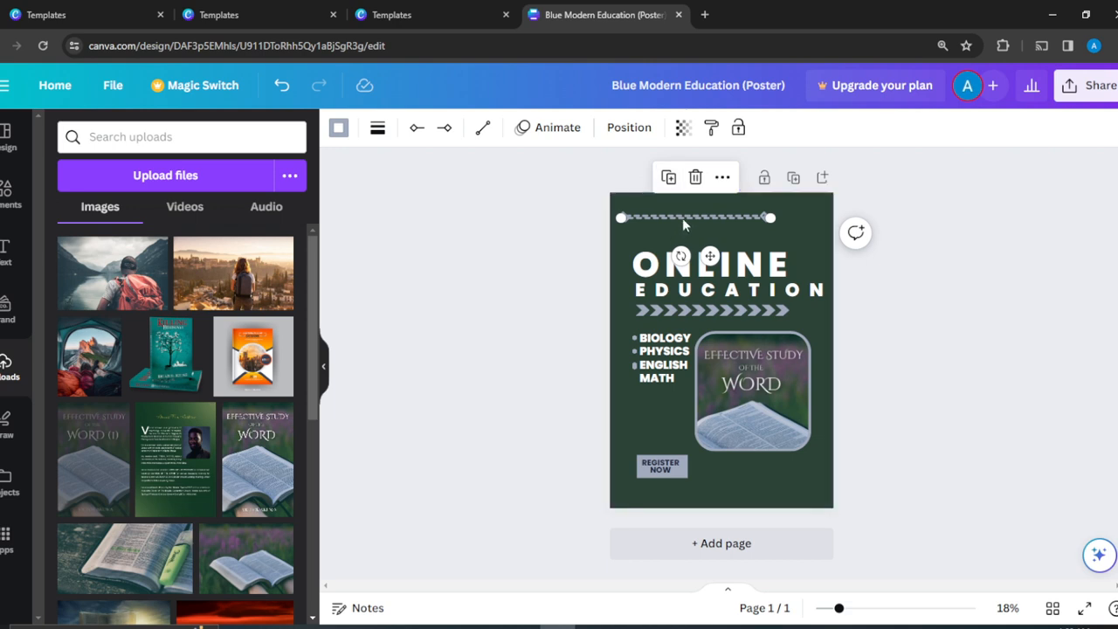
drag(682, 217, 690, 228)
drag(691, 230, 691, 227)
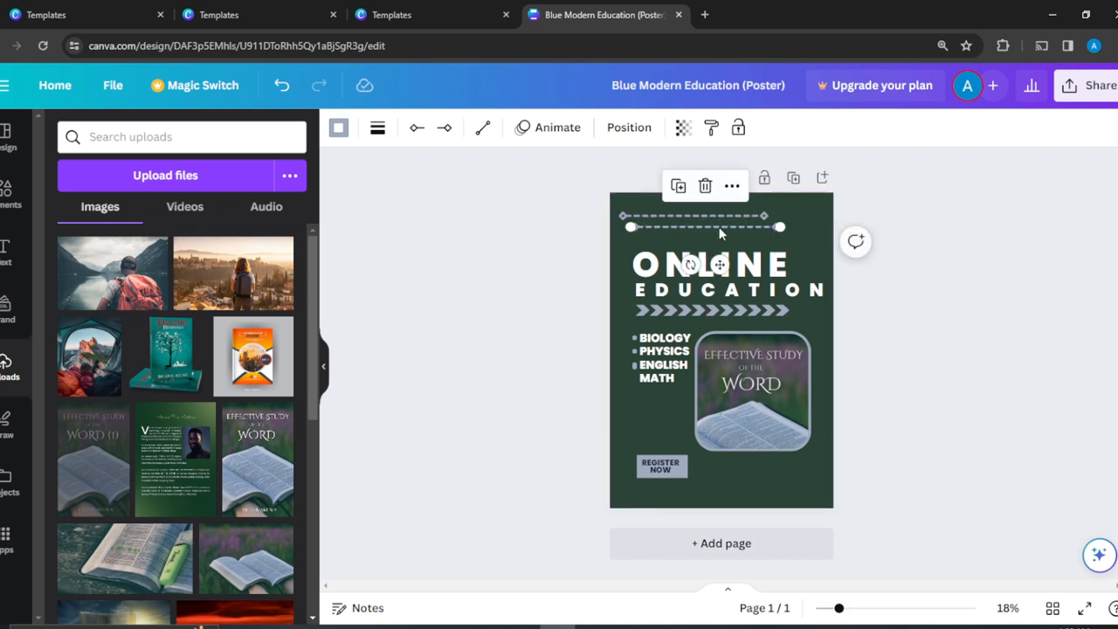
click(986, 219)
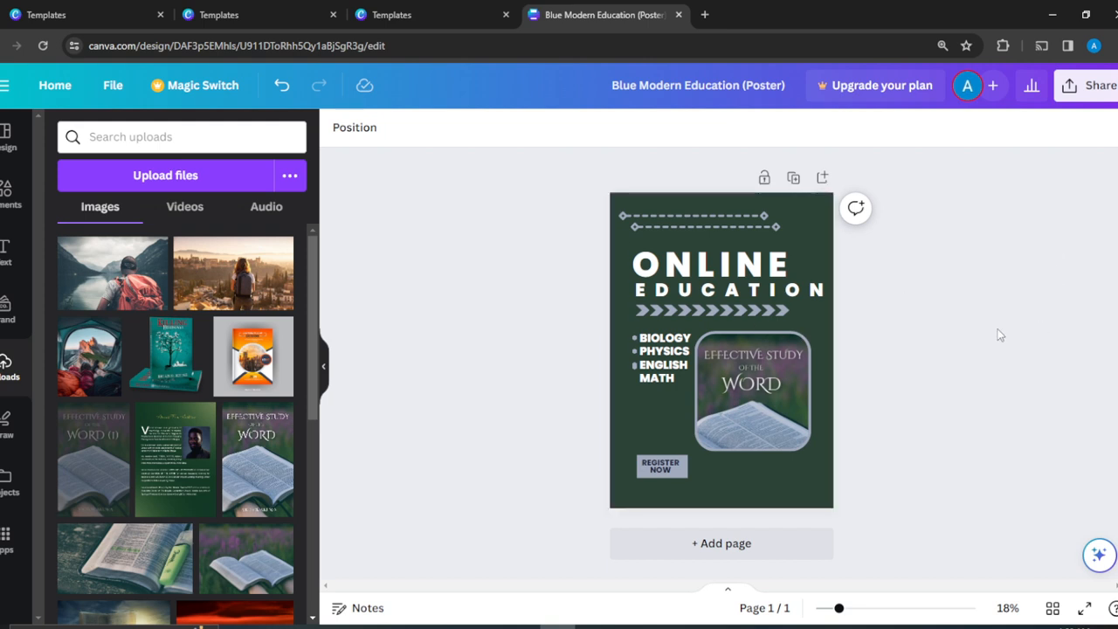
click(1083, 87)
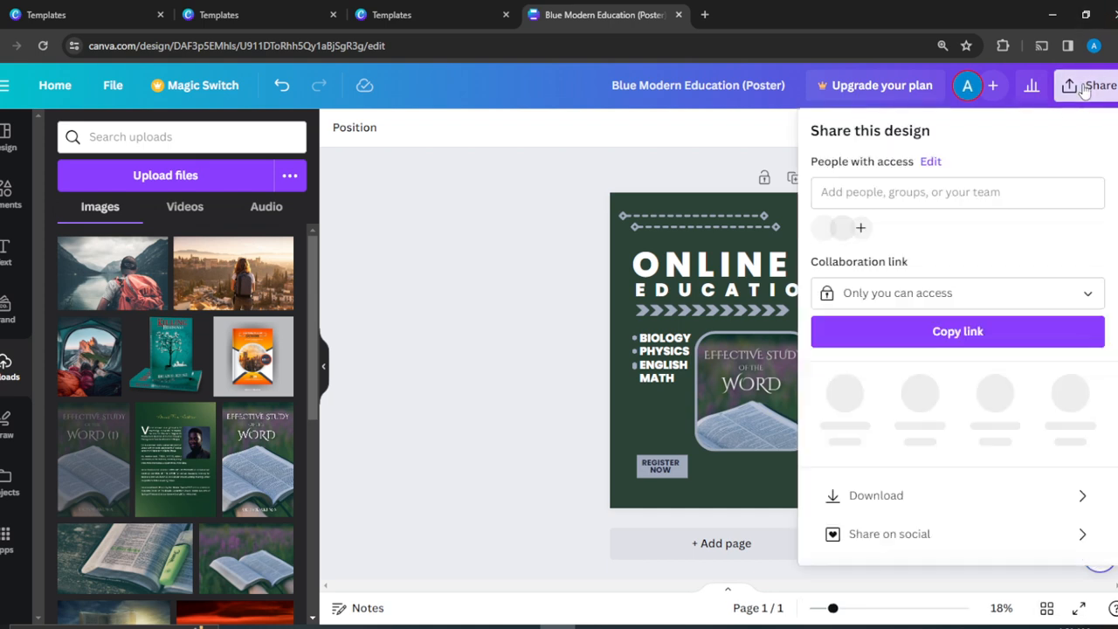
click(453, 256)
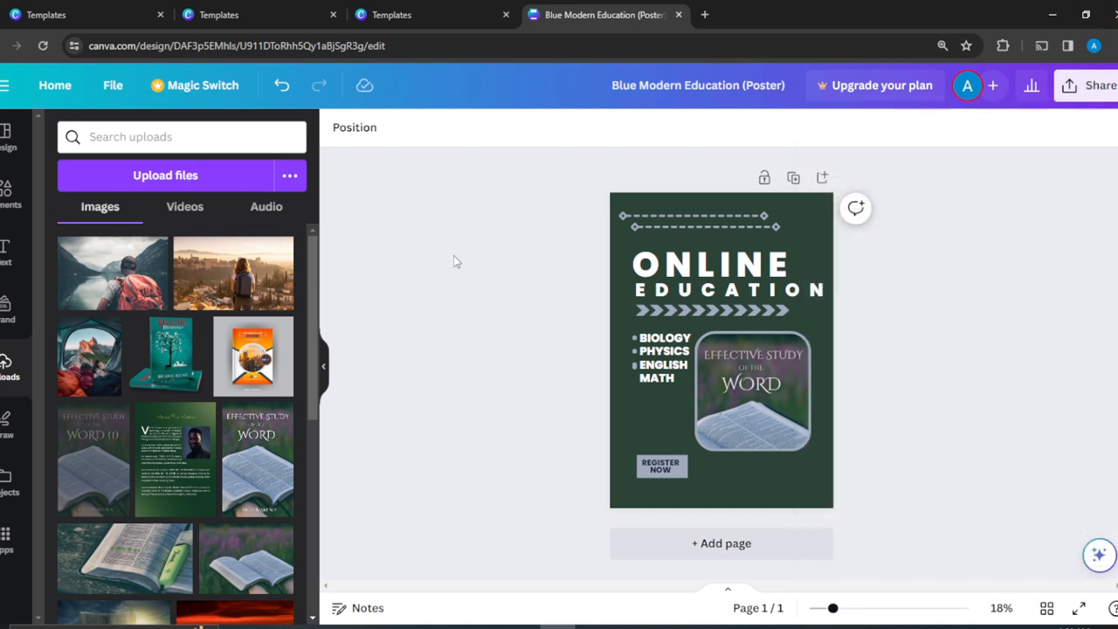